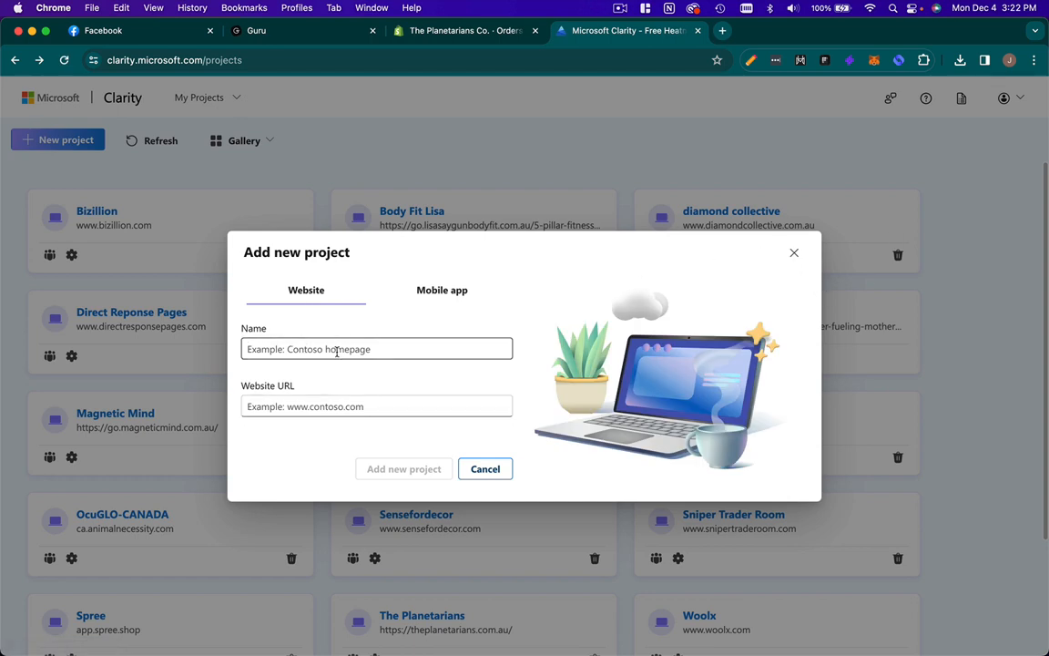
left_click(274, 353)
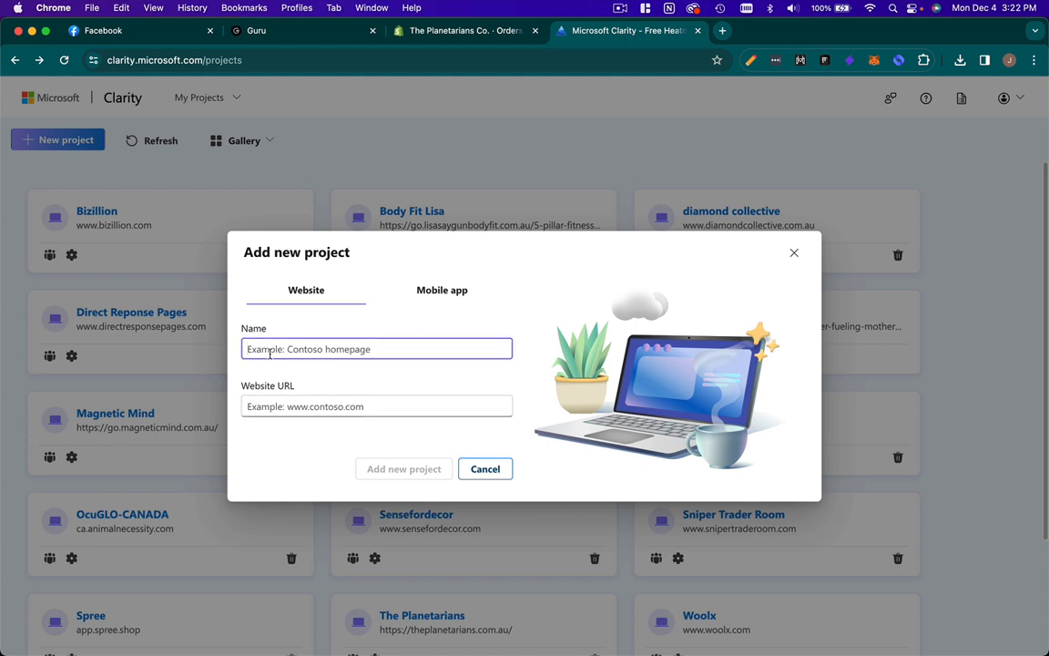
type("Test Domai")
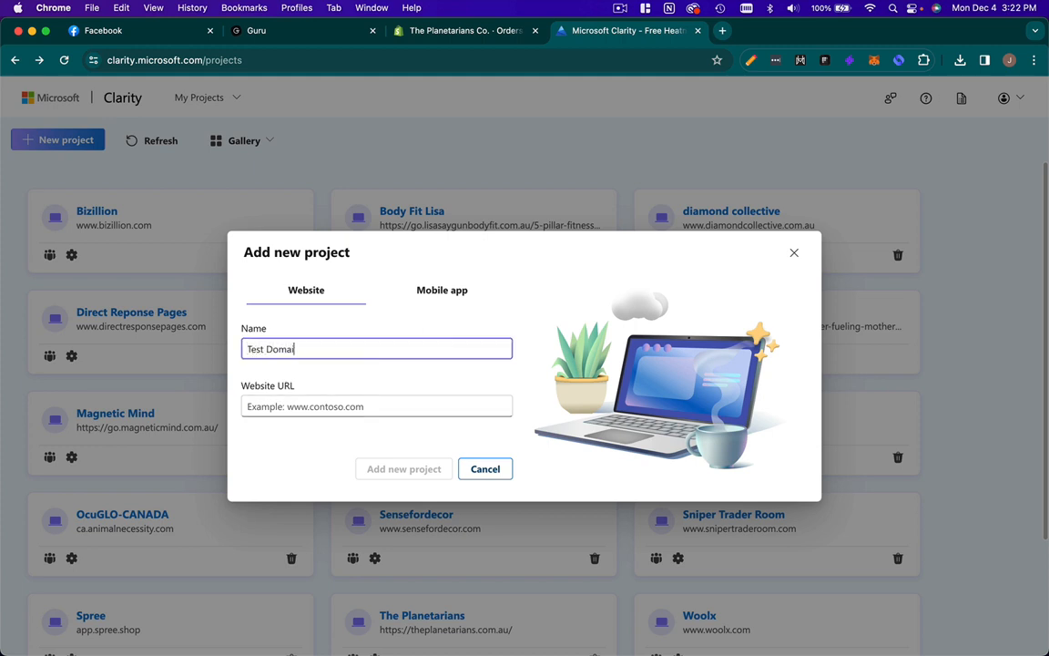
type("n")
key("Tab")
type("www.test.com")
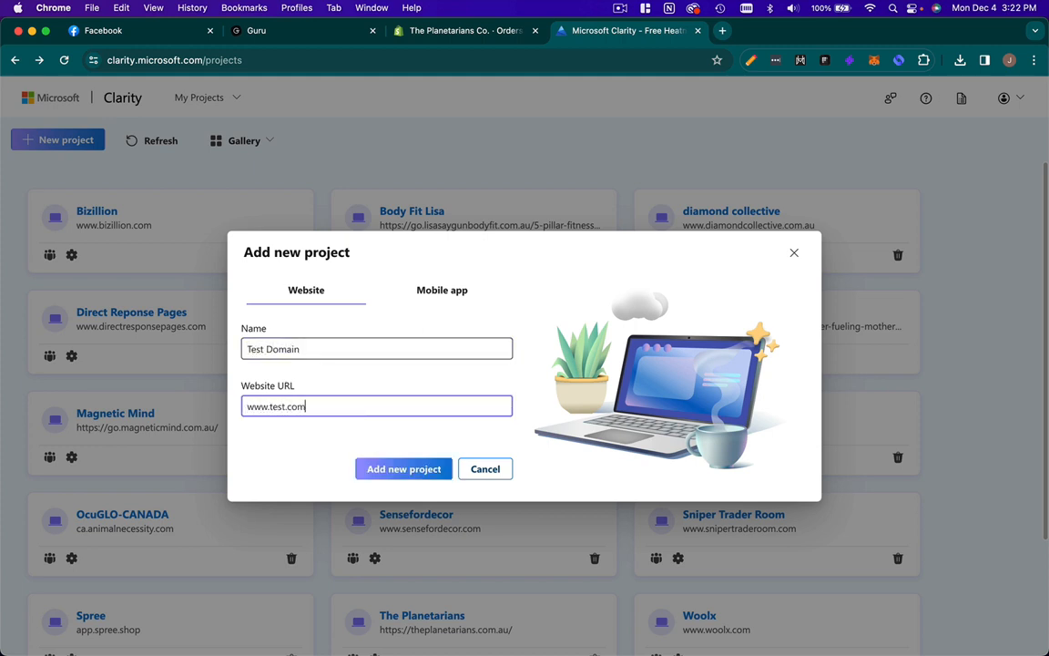
left_click(365, 468)
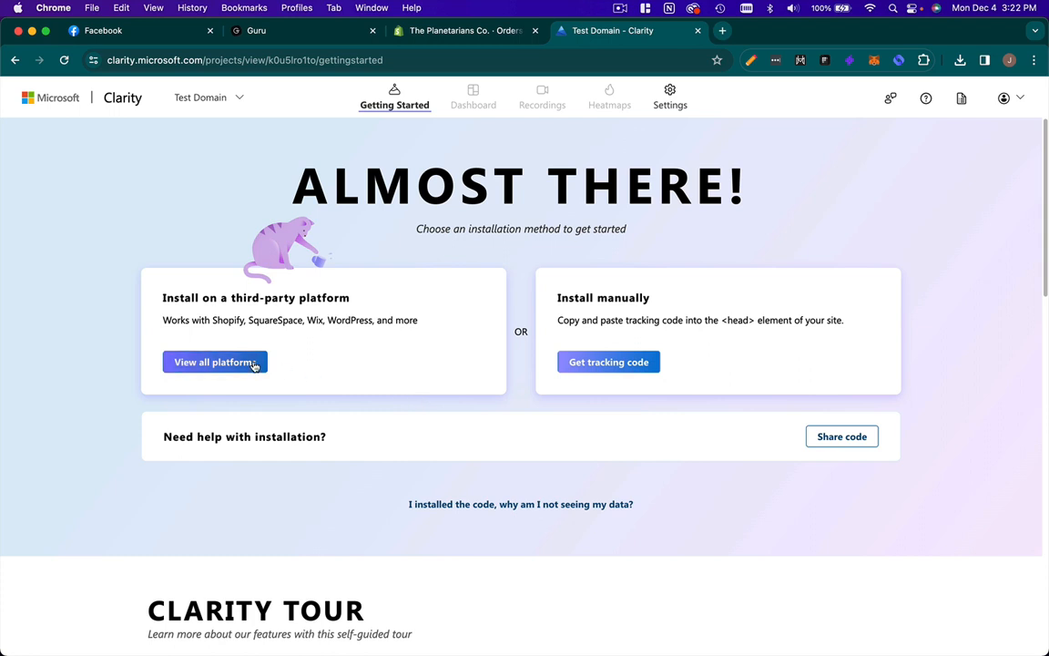
Get the manual-install tracking code for the Test Domain project and copy it to the clipboard.
left_click(599, 364)
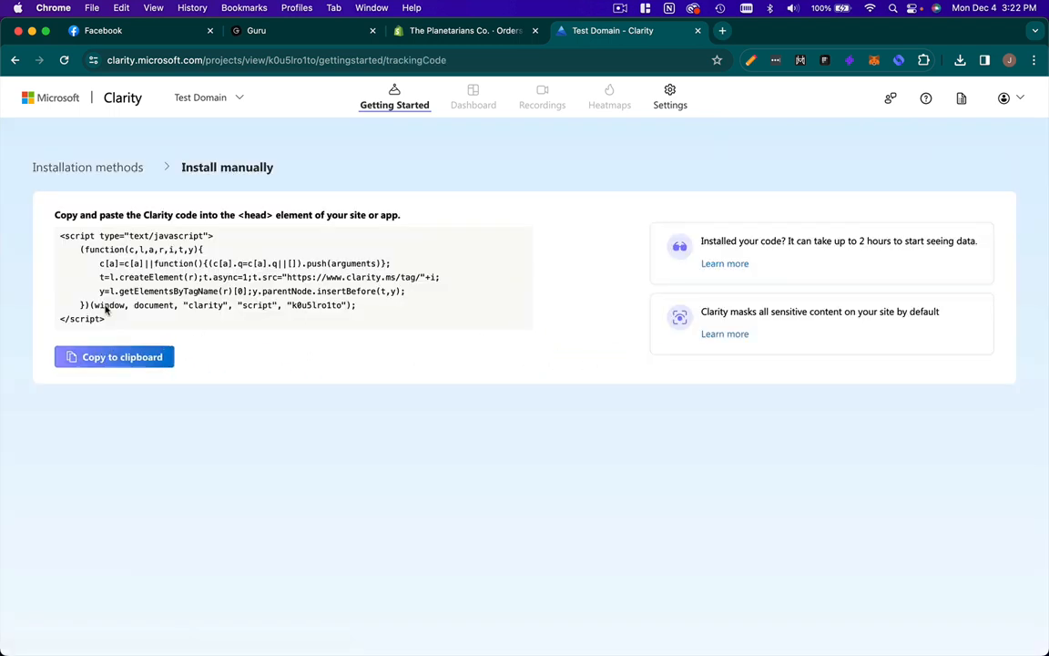
left_click(98, 358)
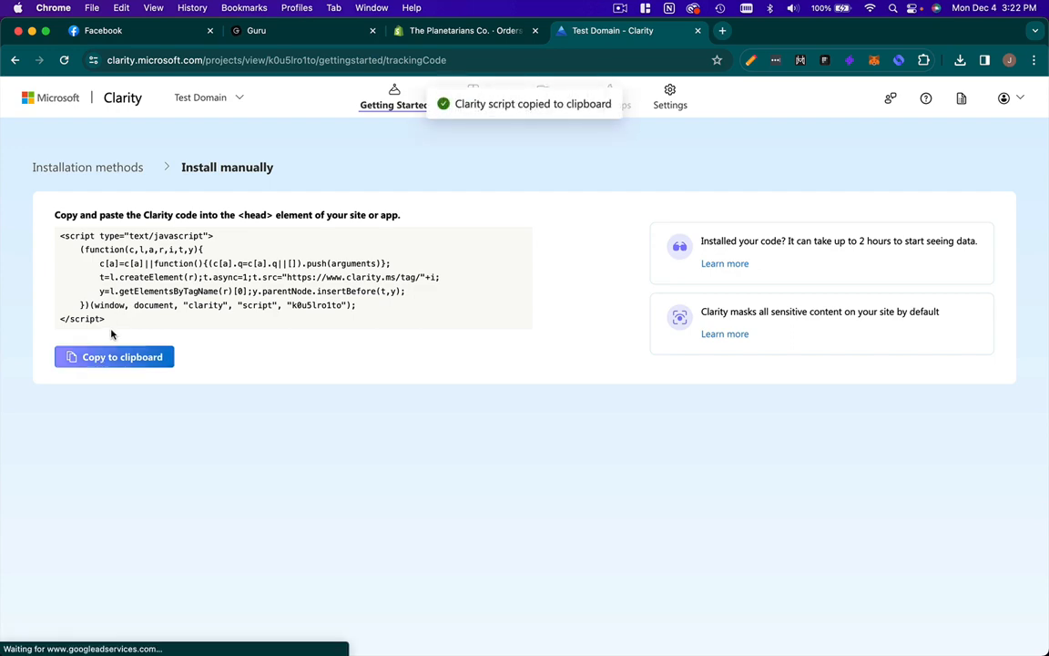
left_click(110, 356)
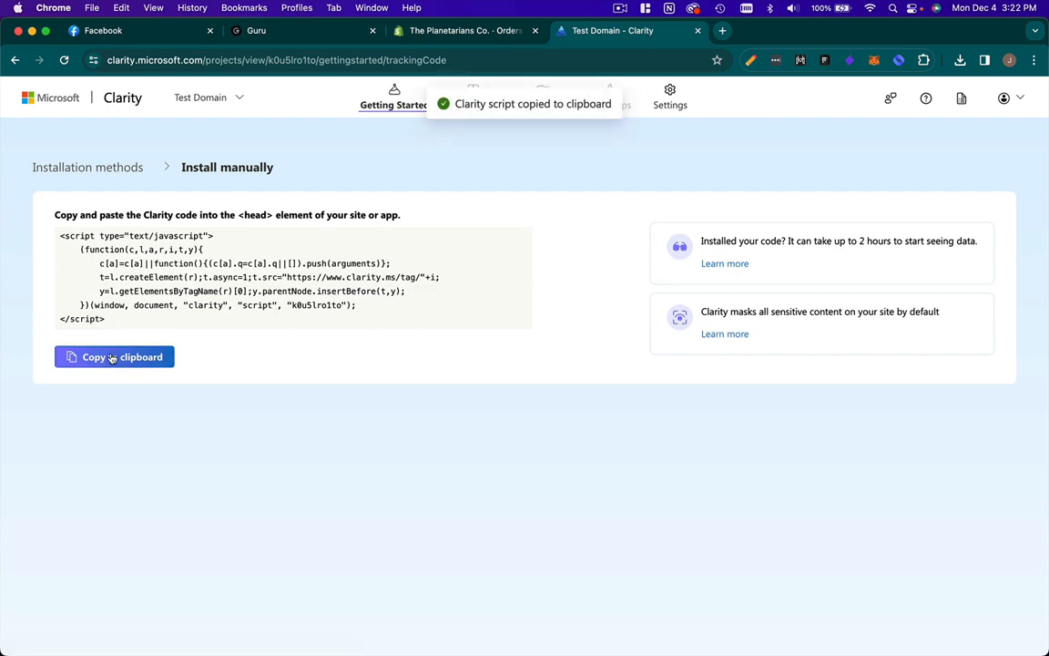
Switch to the Shopify admin and open the code editor for the current theme, Yotpo Copy of Flow.
left_click(423, 33)
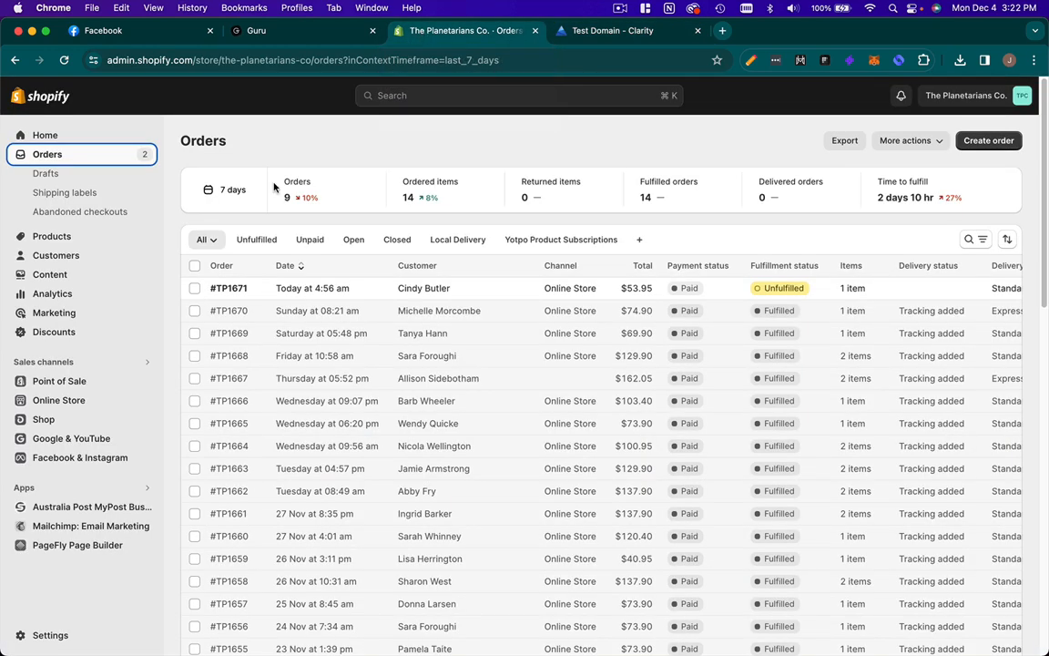
left_click(73, 399)
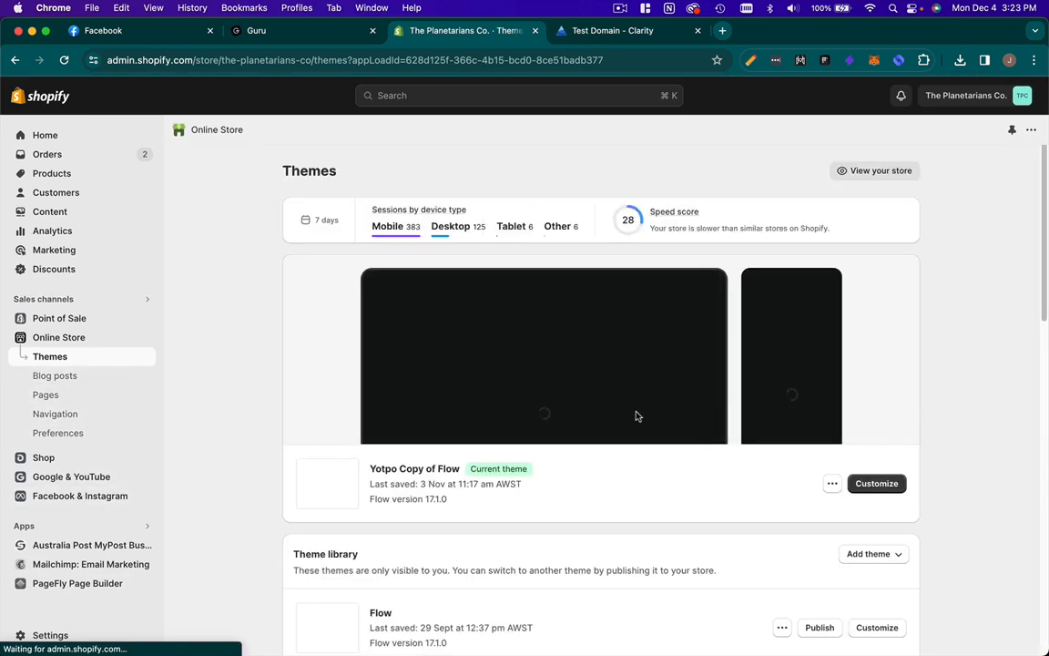
scroll(722, 472, "down", 3)
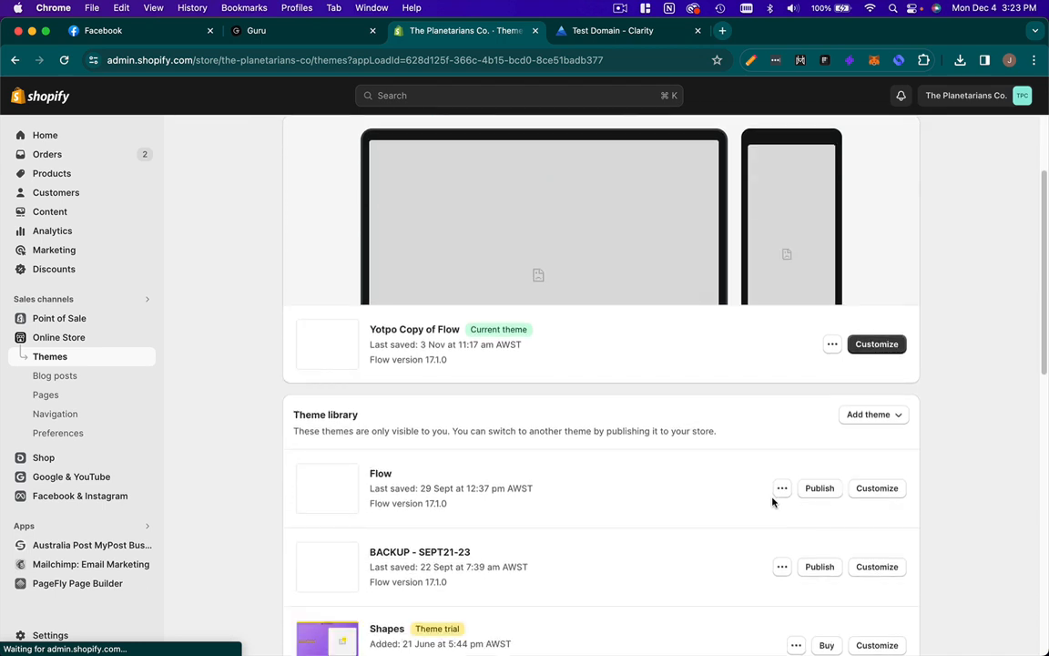
left_click(834, 341)
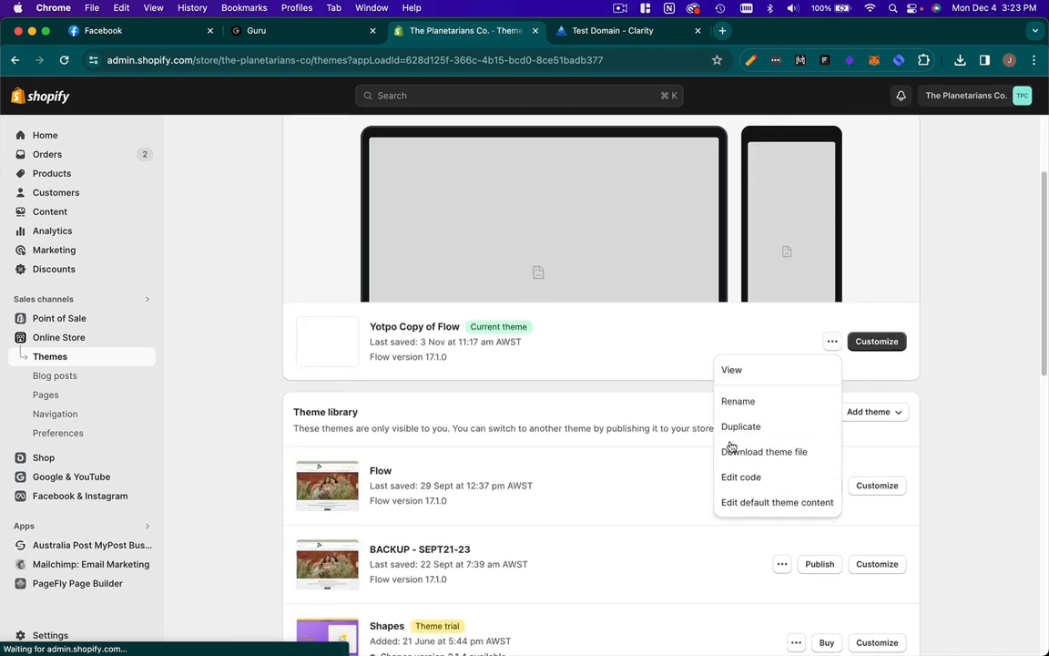
left_click(780, 479)
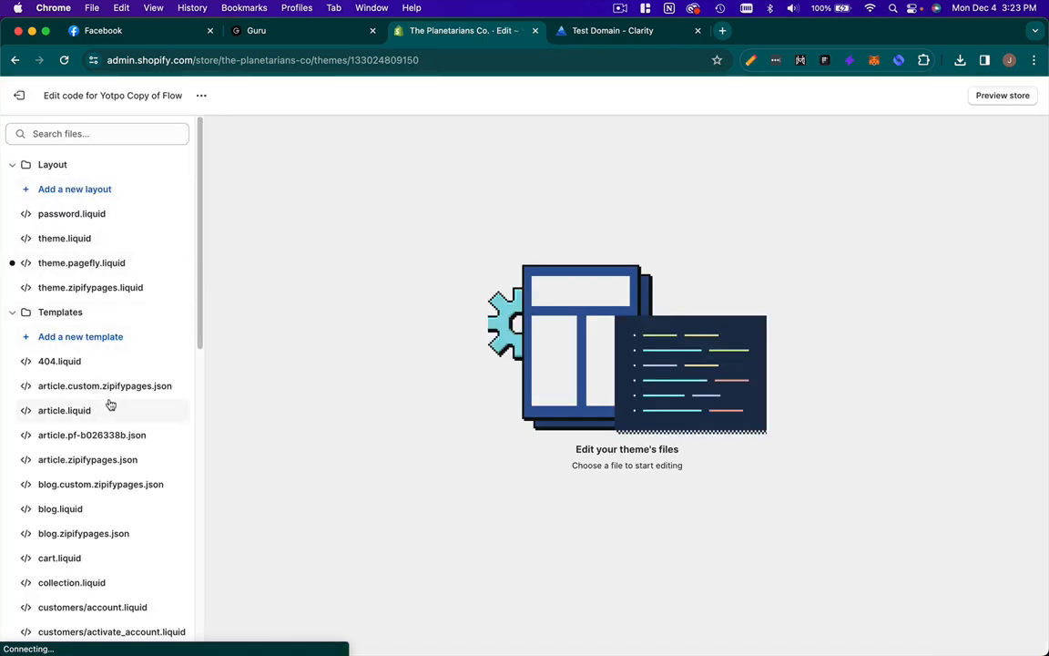
Open the theme.liquid file from the theme's Layout folder.
scroll(105, 430, "down", 1)
scroll(105, 430, "down", 8)
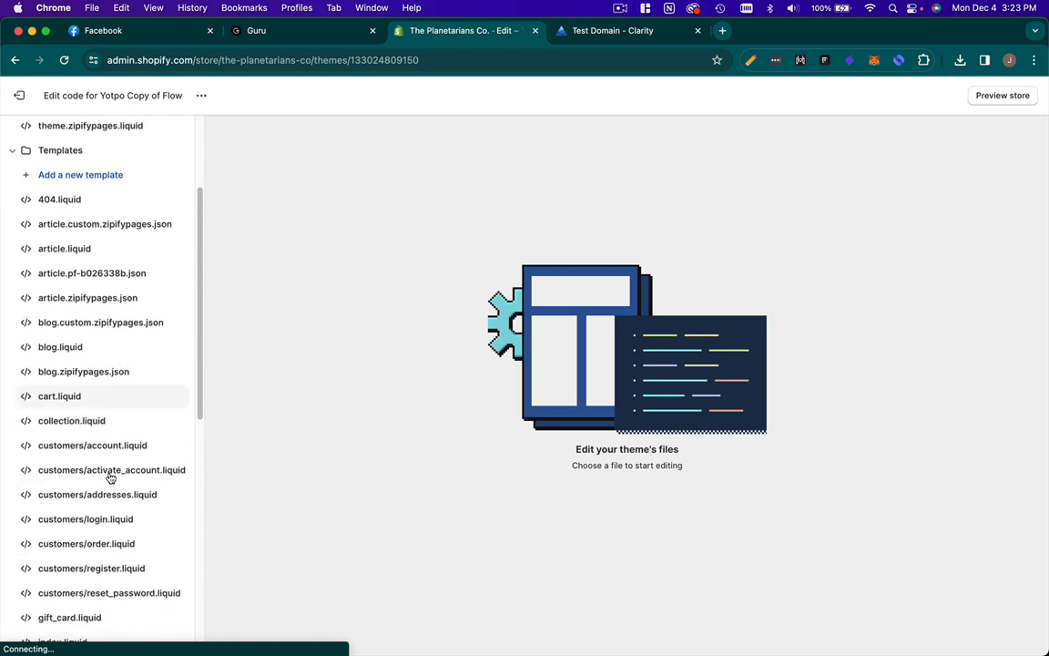
scroll(129, 452, "up", 10)
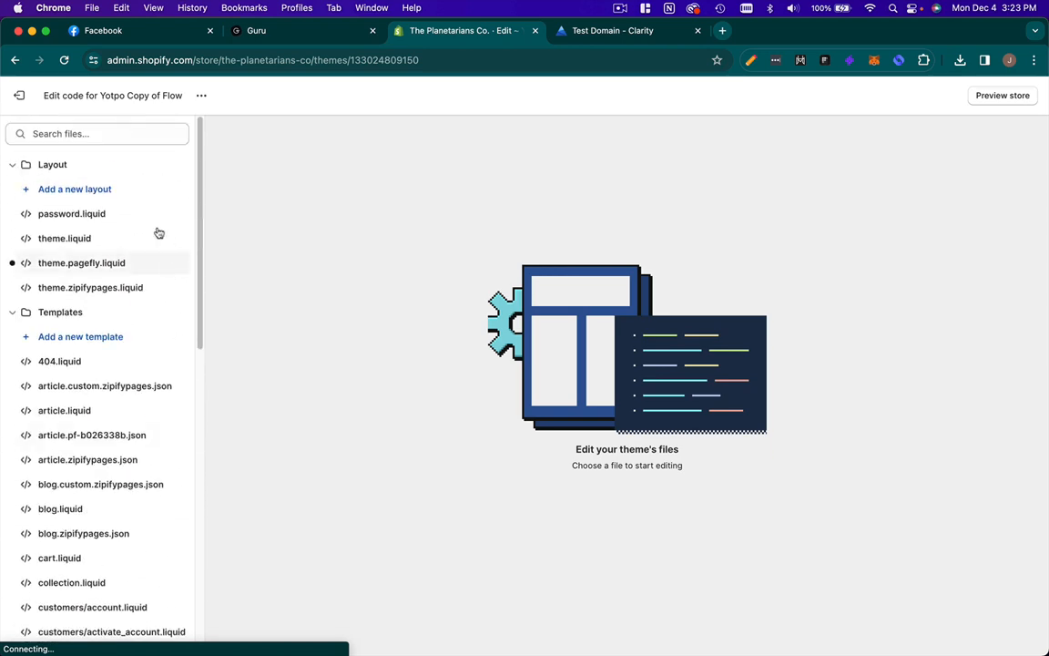
left_click(61, 242)
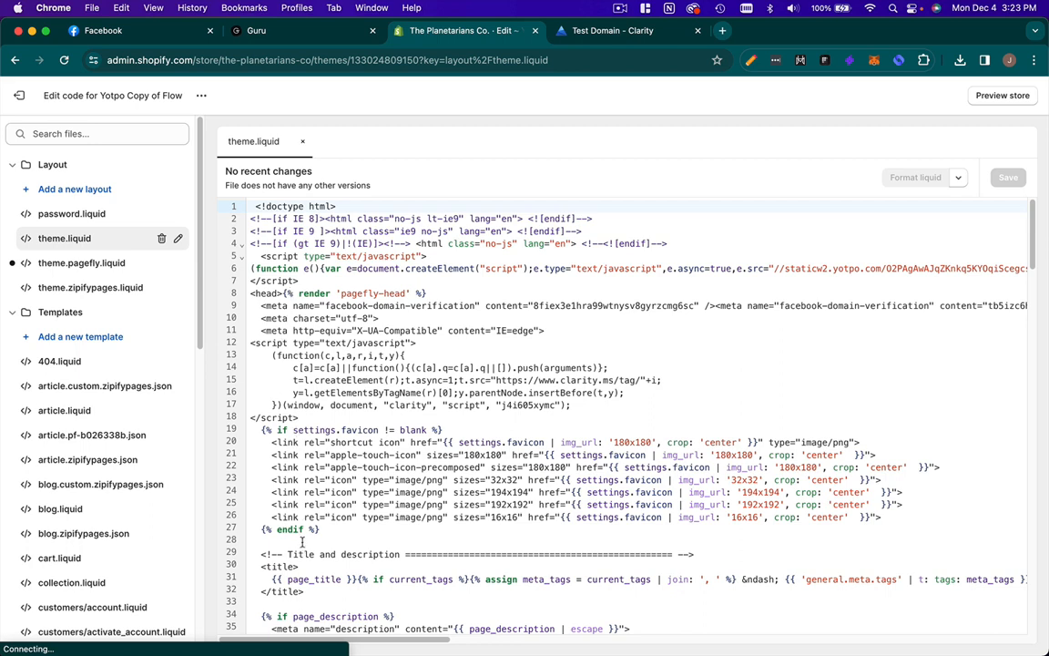
Paste the copied Clarity script on a new line between the closing </style> and </head> tags of theme.liquid.
scroll(302, 542, "down", 8)
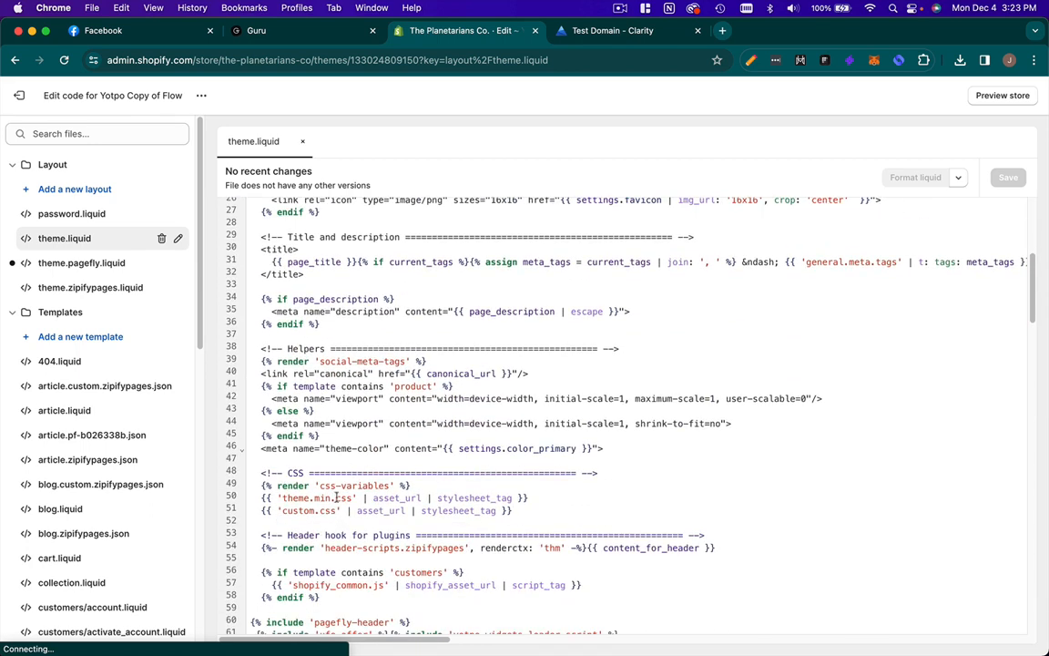
scroll(339, 432, "down", 6)
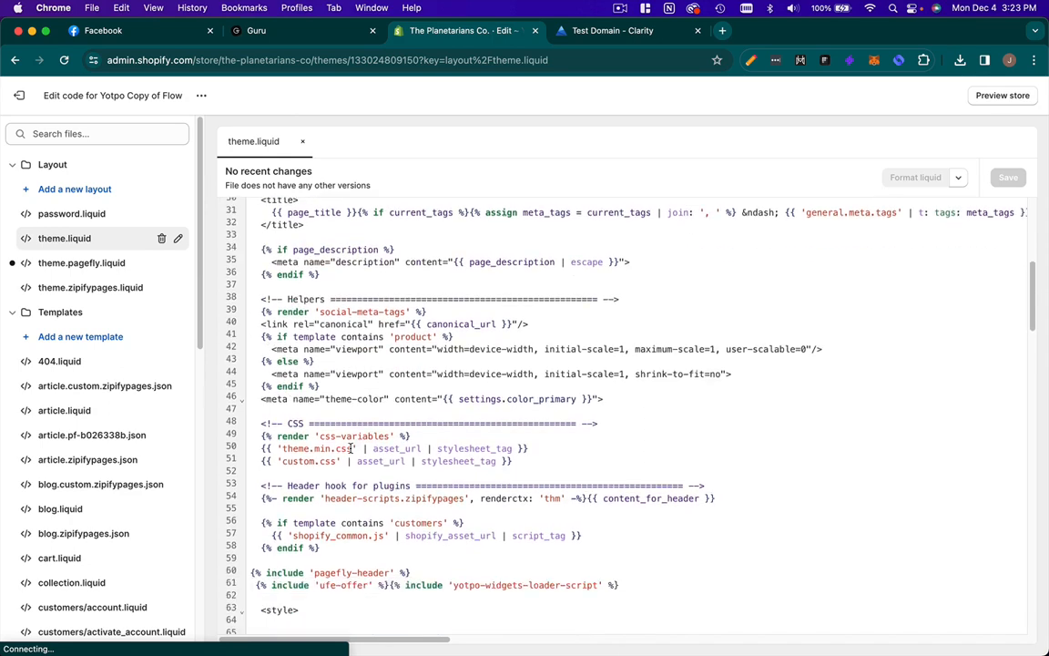
scroll(367, 454, "down", 1)
left_click(329, 507)
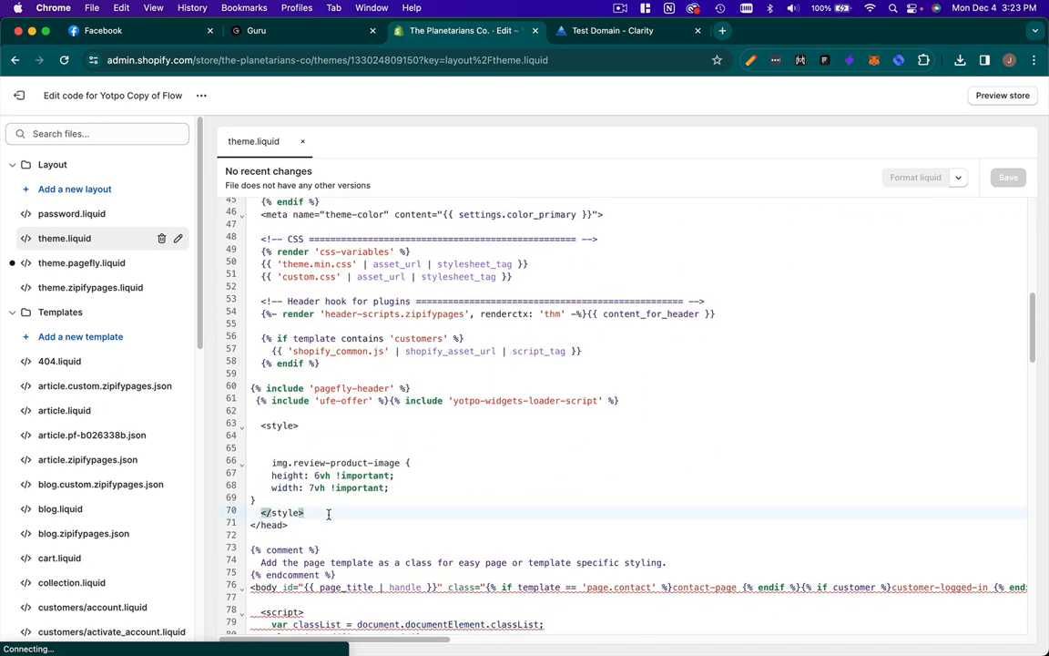
left_click(251, 525)
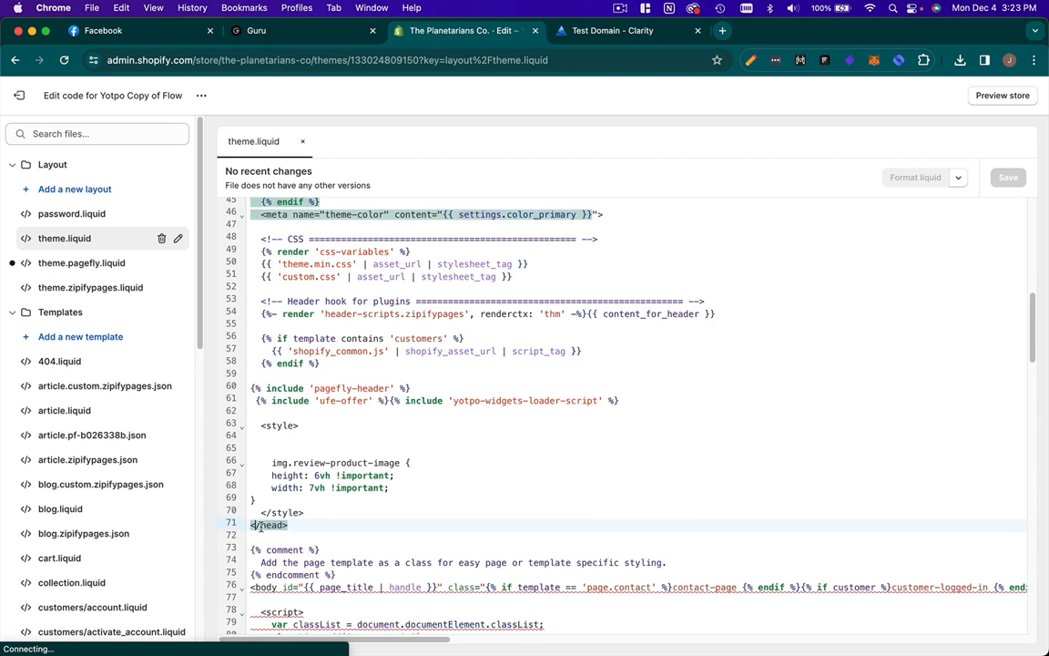
left_click(312, 512)
key("Return")
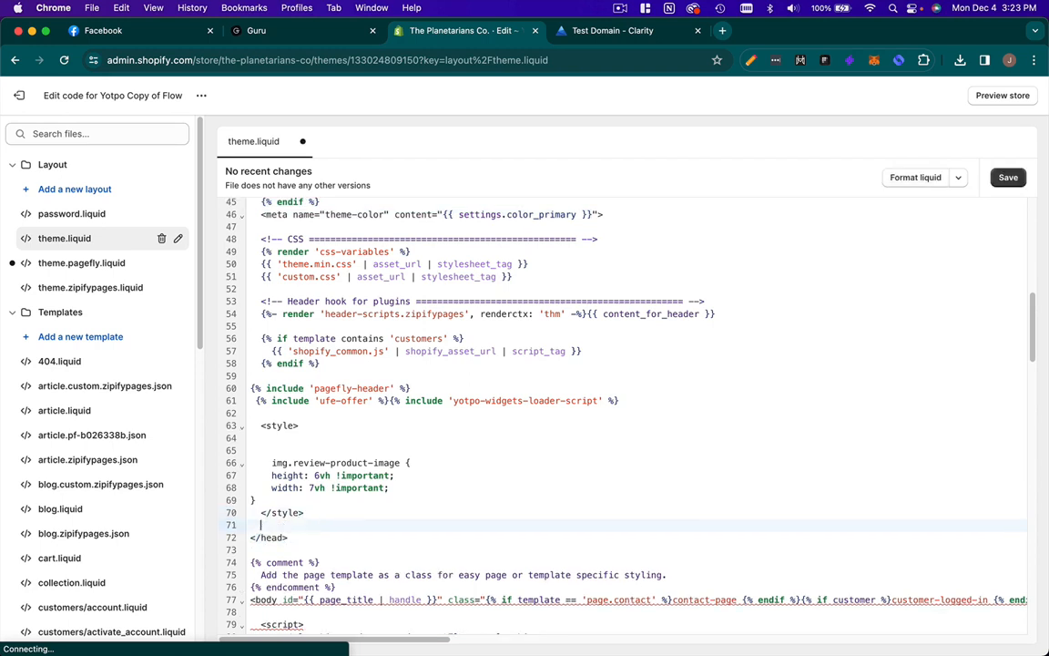
key("super+v")
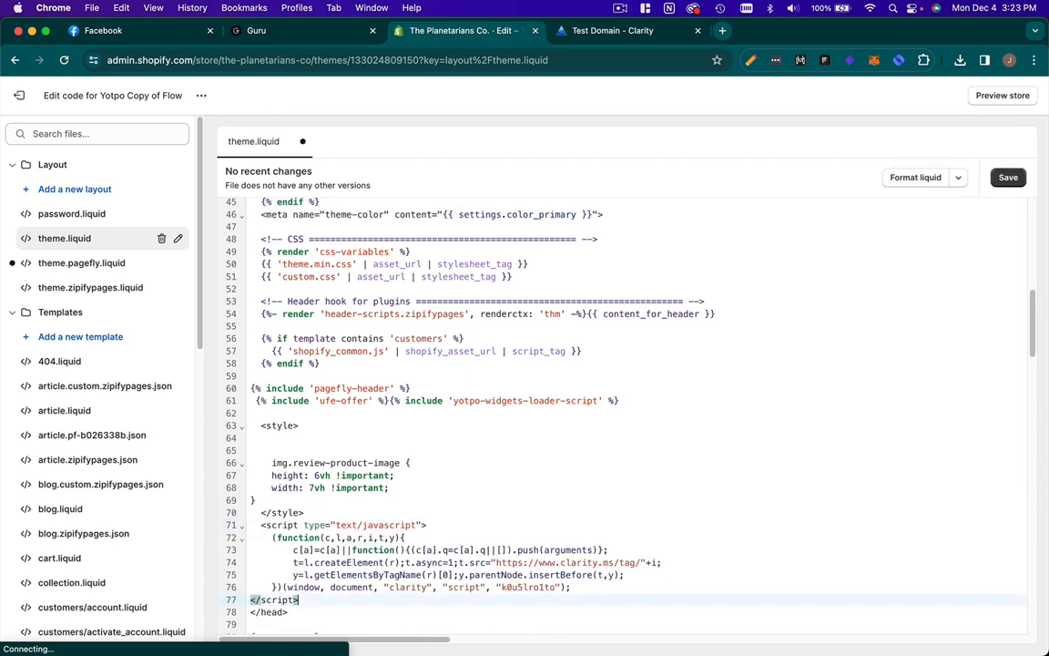
scroll(392, 534, "down", 2)
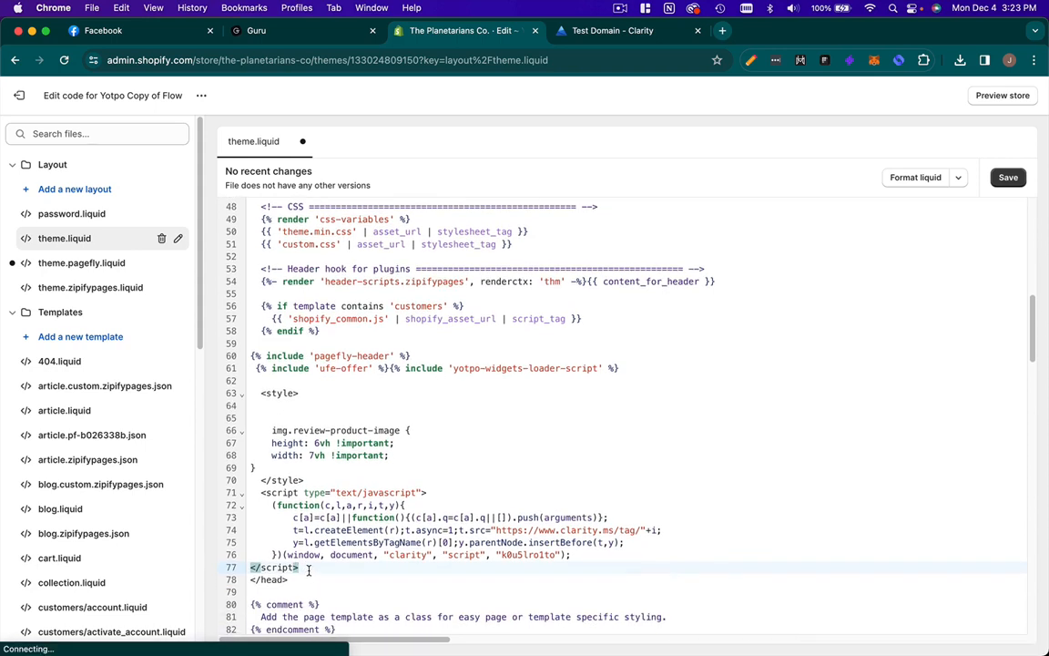
Undo the pasting of the Clarity script in theme.liquid.
key("super+z")
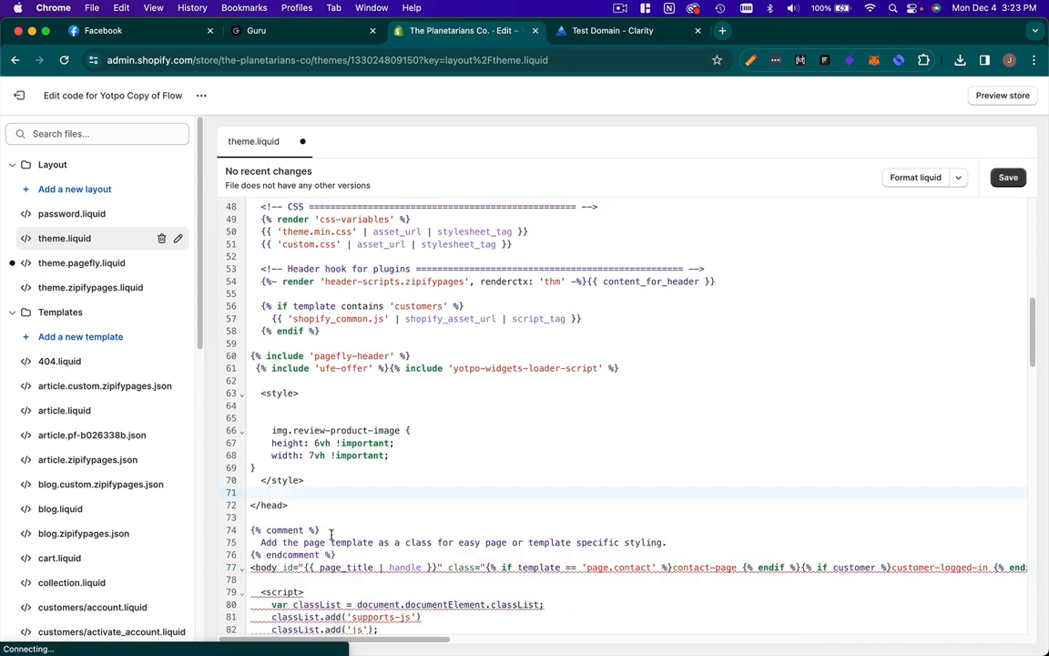
scroll(365, 510, "up", 10)
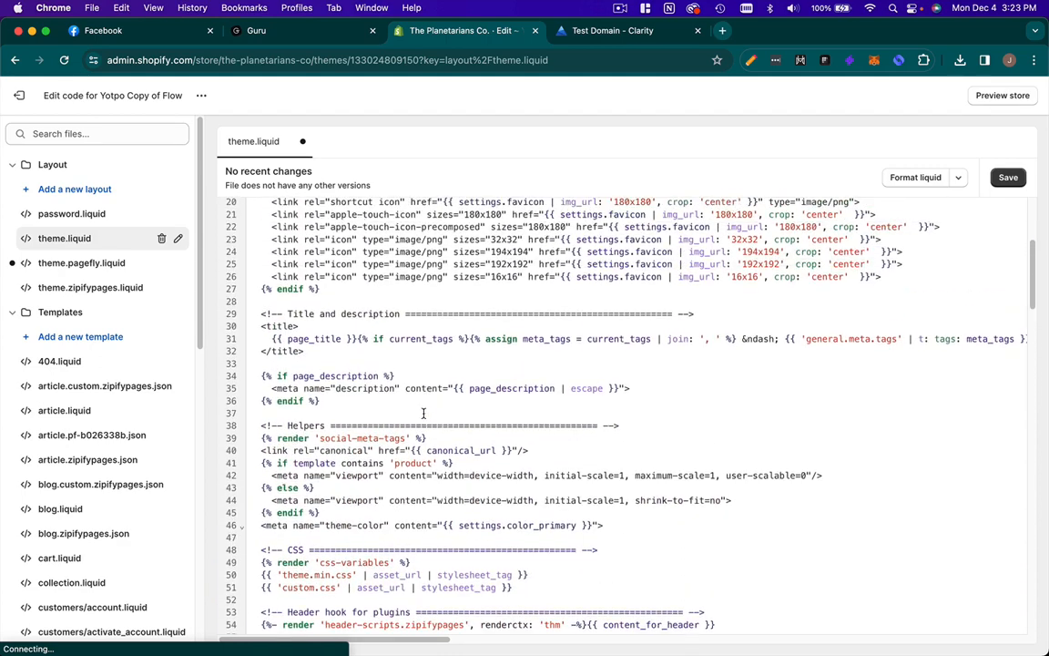
scroll(424, 401, "up", 7)
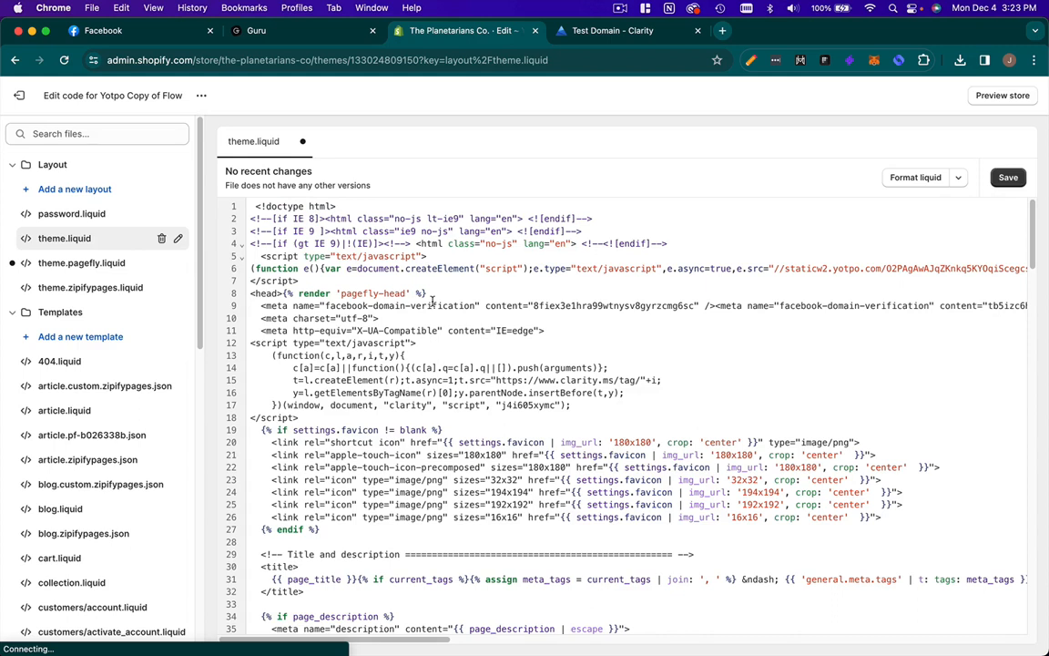
Search theme.liquid for the copied Clarity script and highlight the existing Clarity script near the start of the head section.
left_click(452, 293)
key("super+f")
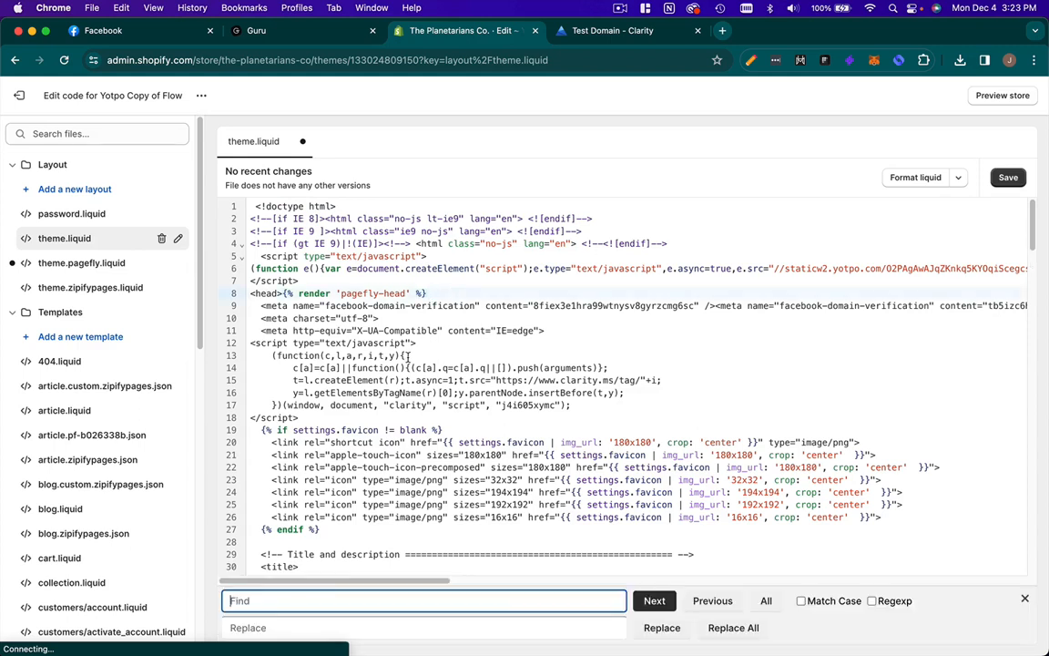
key("super+v")
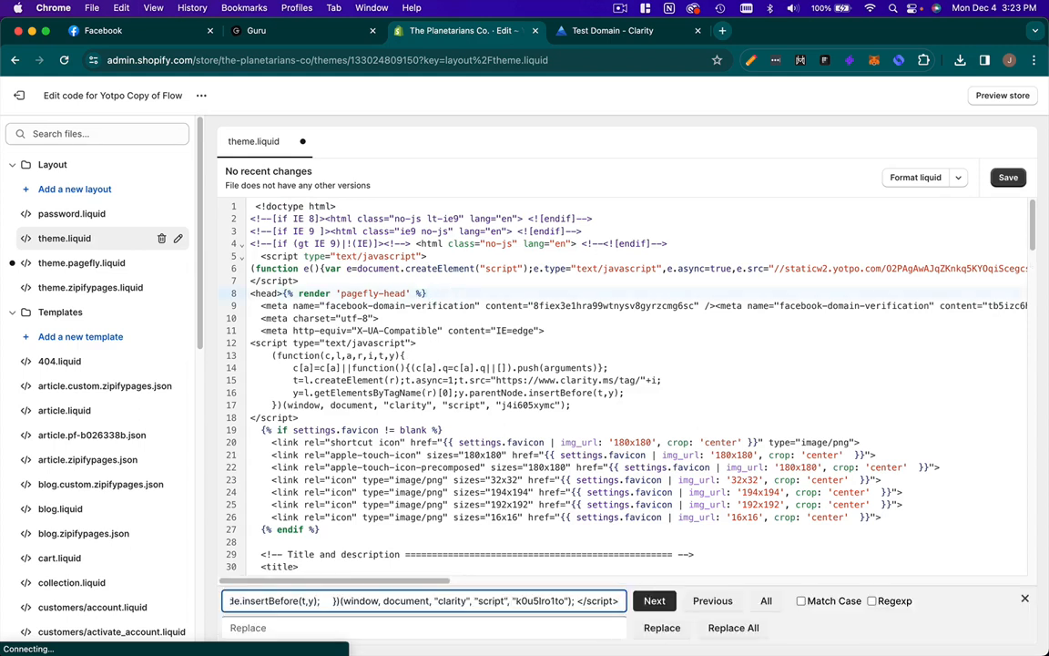
left_click(648, 602)
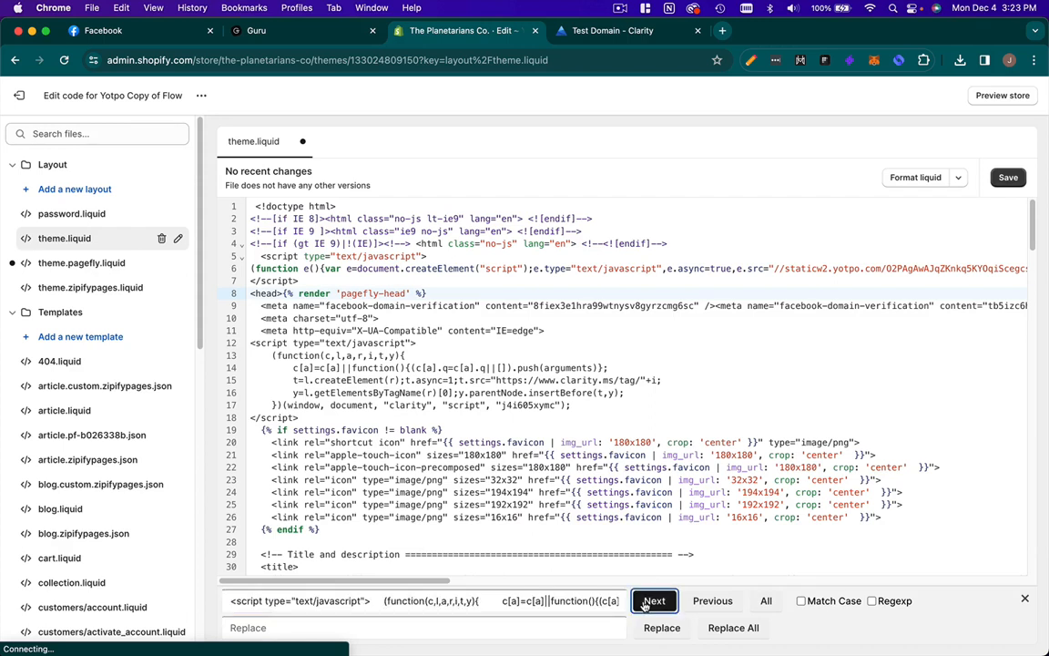
left_click(567, 591)
key("super+a")
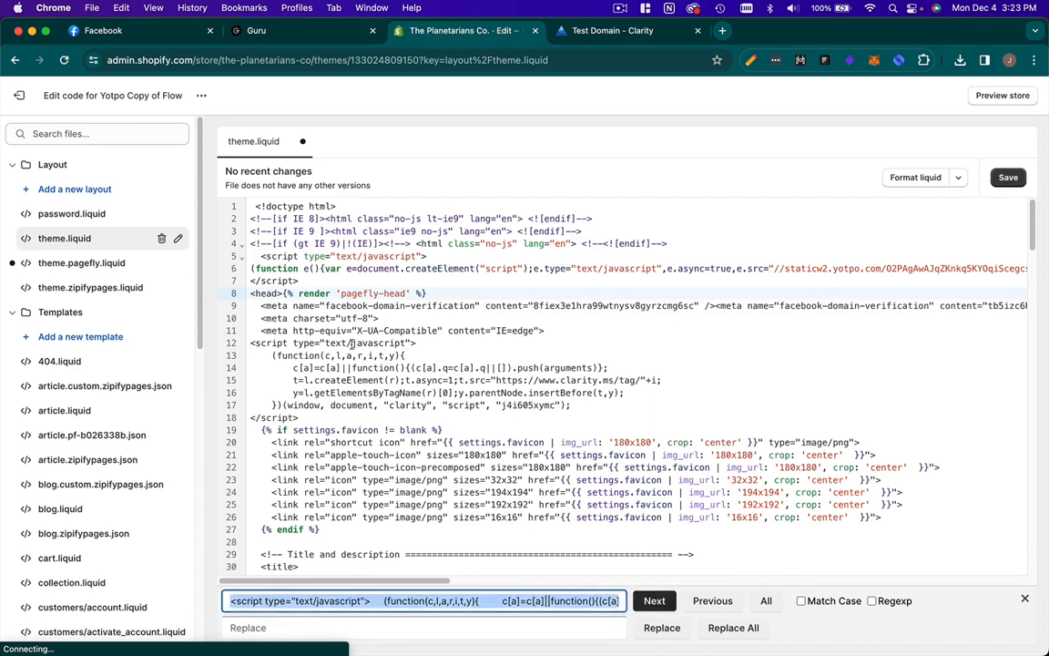
left_click_drag(246, 343, 435, 404)
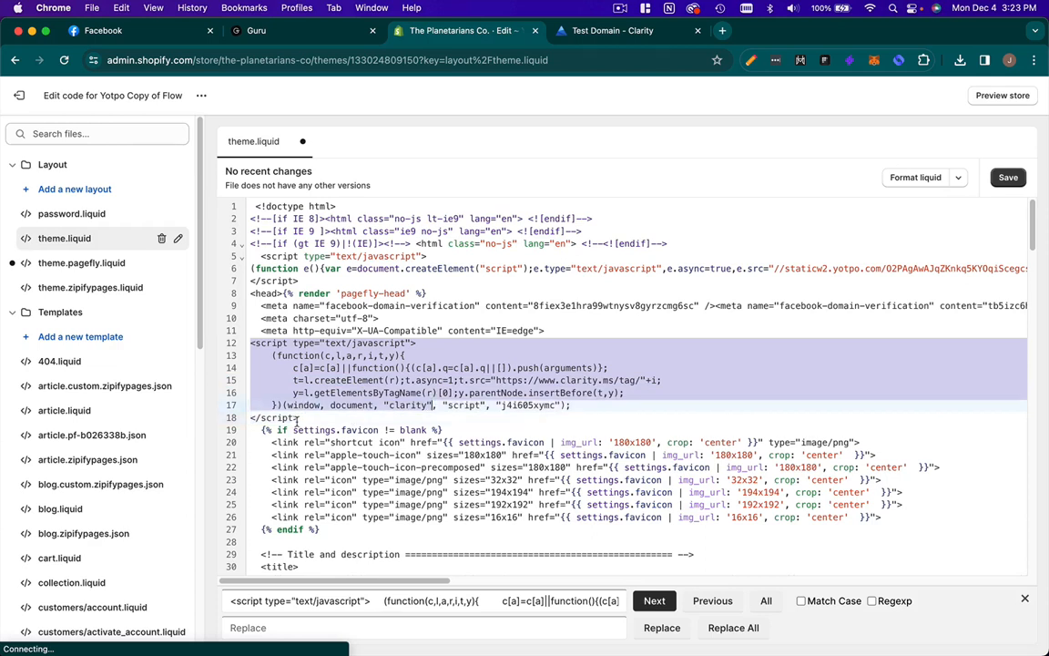
Clear the search text and return to the theme.liquid code.
left_click(370, 600)
key("super+a")
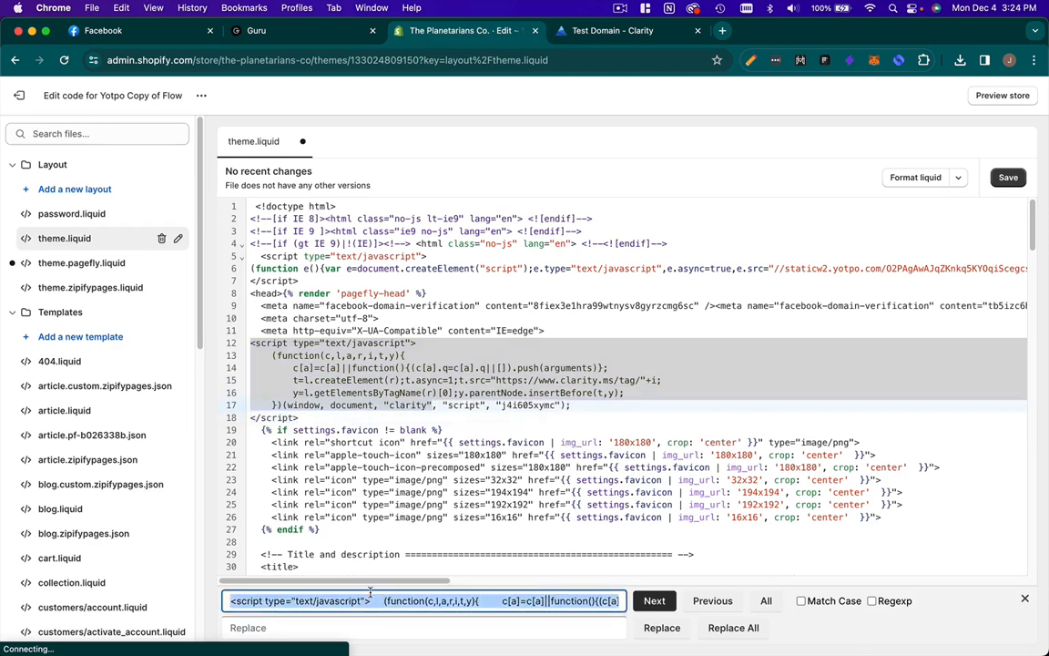
key("BackSpace")
left_click(572, 493)
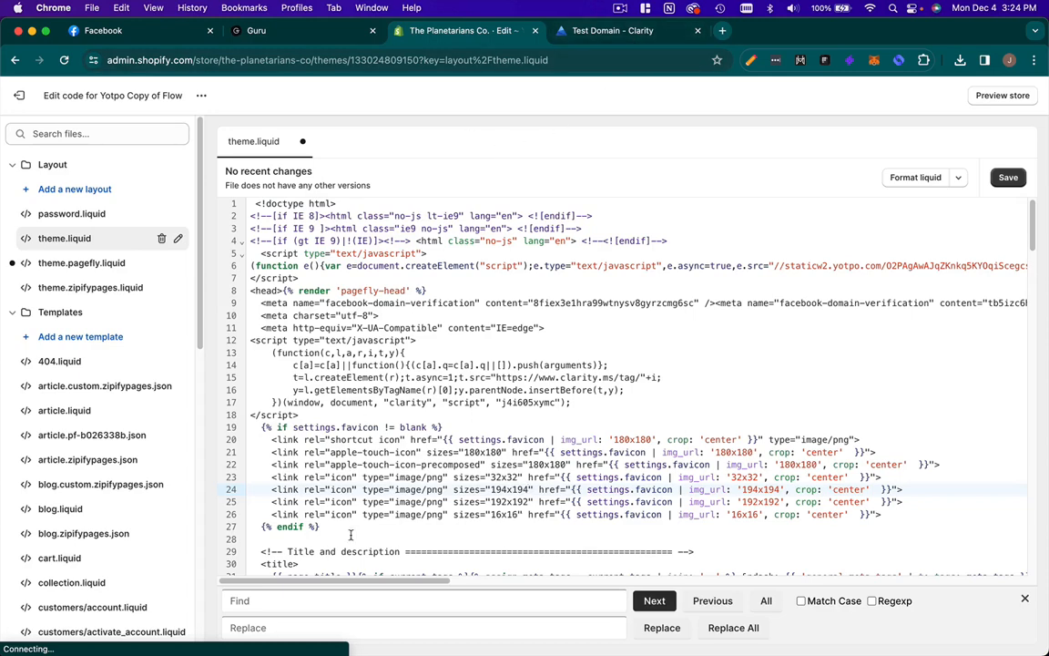
left_click(620, 8)
left_click(661, 59)
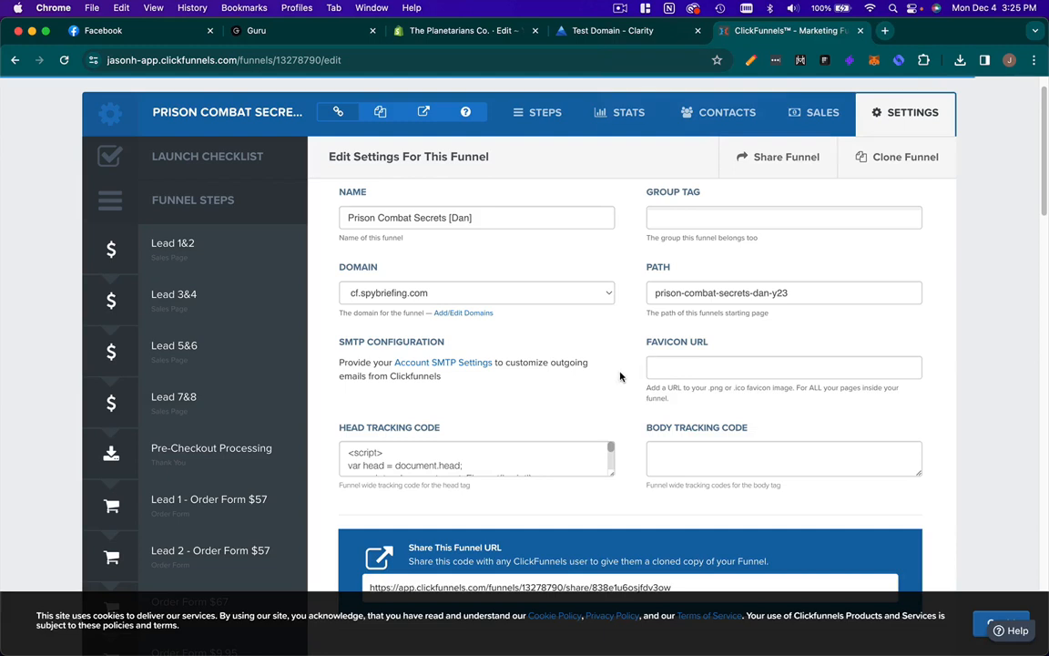
Examine the Head Tracking Code field in the ClickFunnels funnel's settings.
scroll(501, 385, "down", 2)
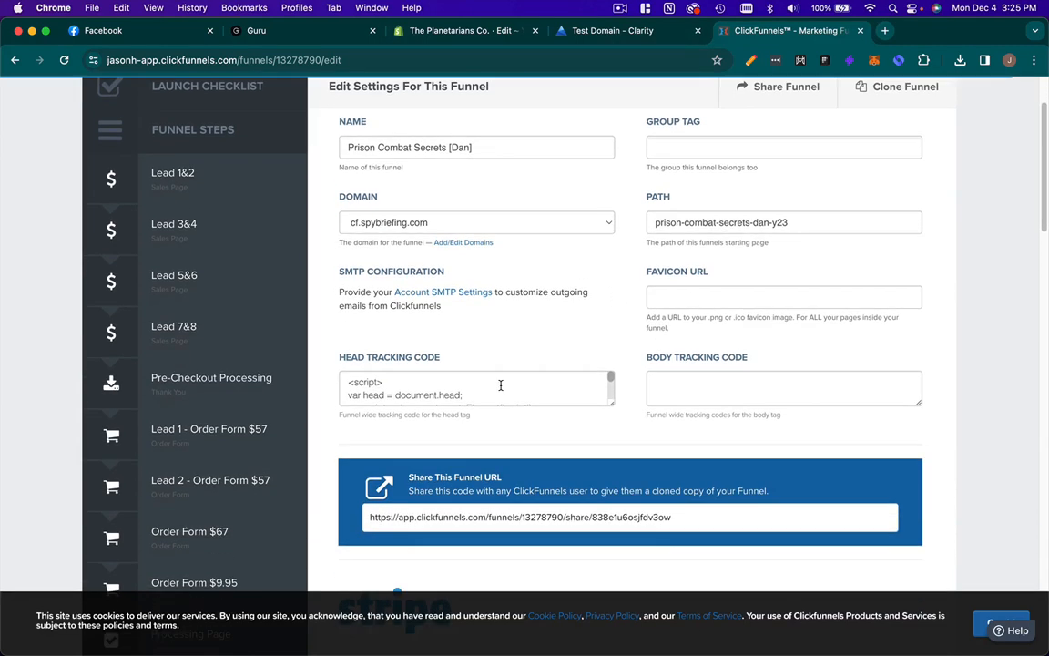
scroll(429, 292, "up", 3)
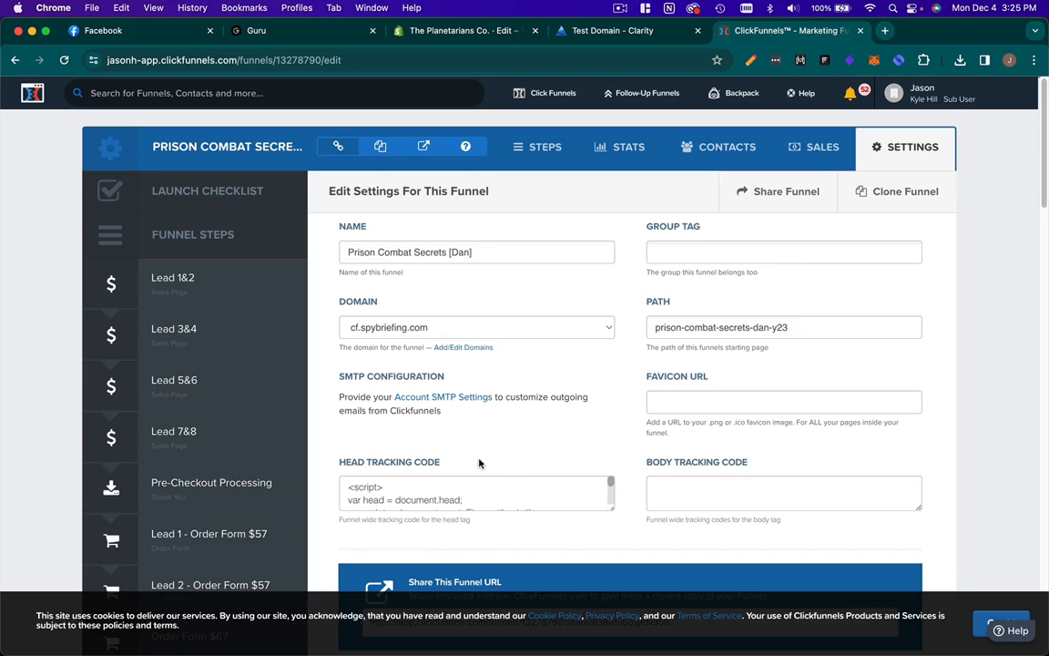
Enlarge the funnel's Head Tracking Code field and look through the scripts it already contains.
mouse_move(515, 92)
scroll(490, 482, "down", 1)
scroll(510, 492, "down", 3)
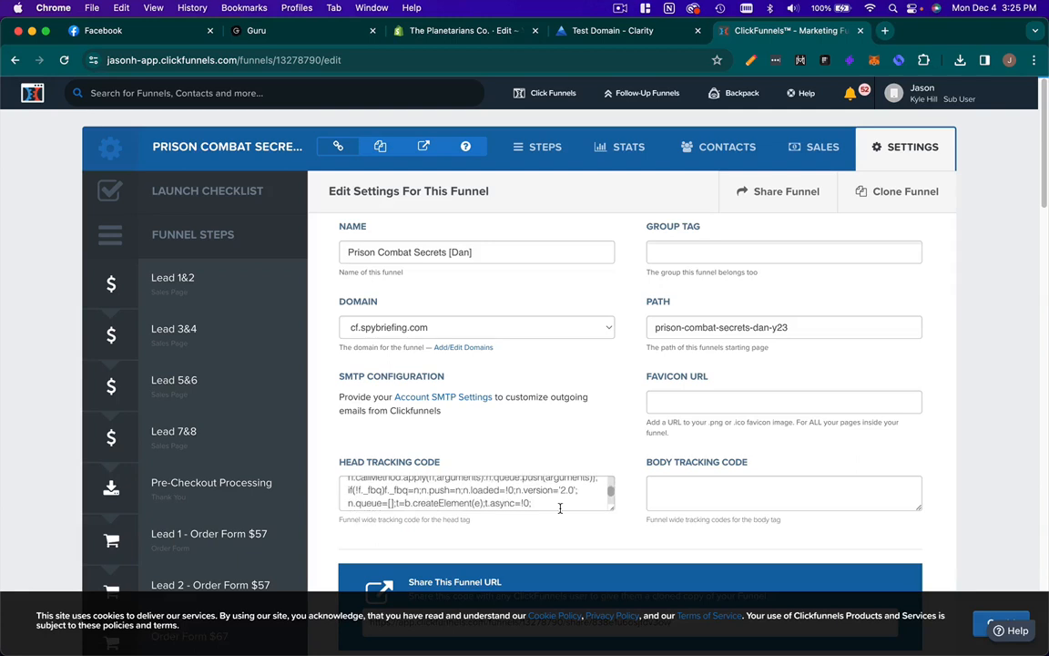
left_click_drag(614, 507, 620, 562)
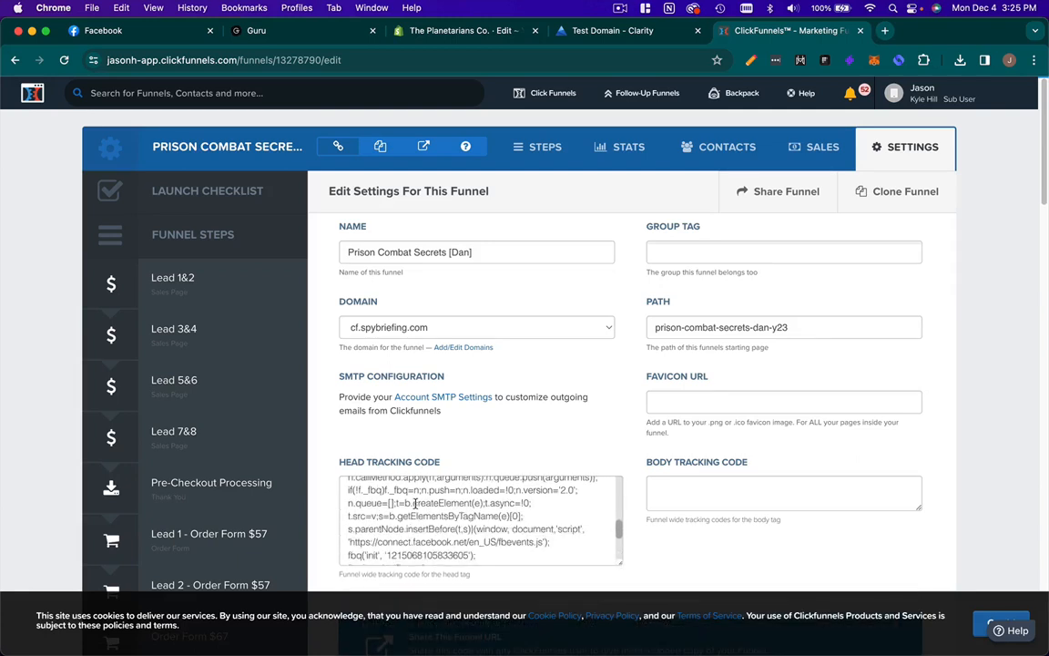
scroll(474, 501, "down", 3)
scroll(464, 534, "up", 3)
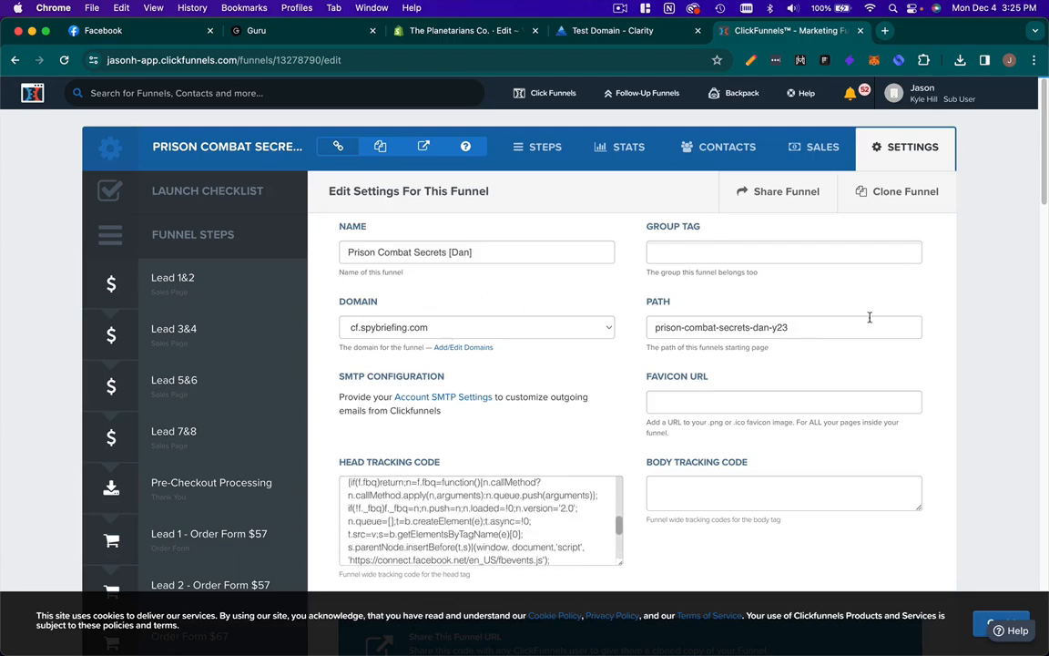
Switch to Microsoft Clarity and open The Planetarians project from the list of projects.
left_click(619, 9)
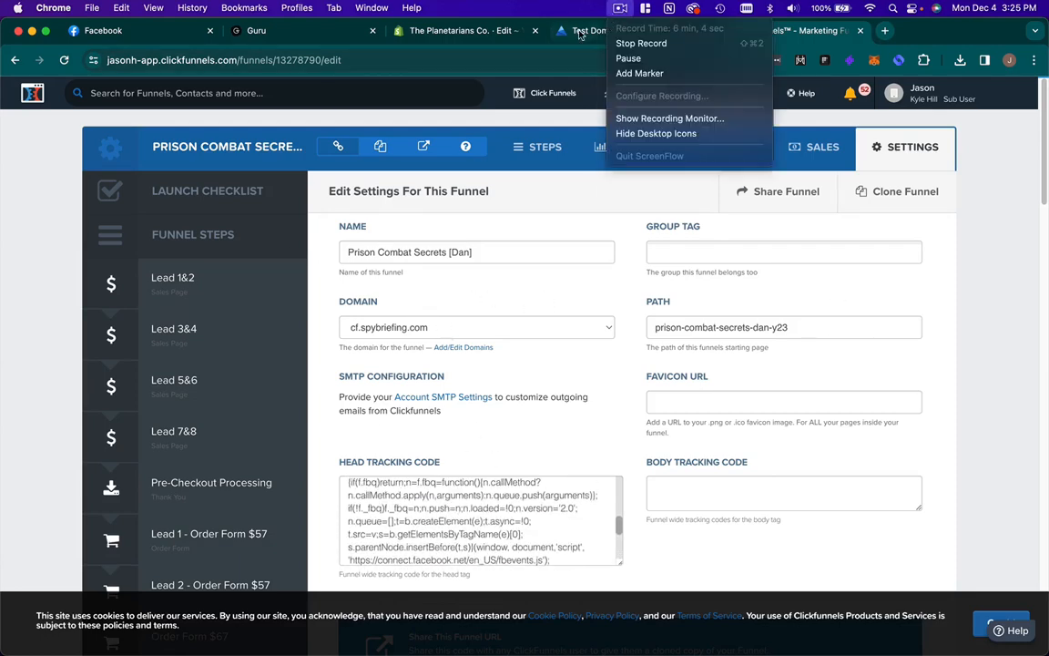
left_click(573, 30)
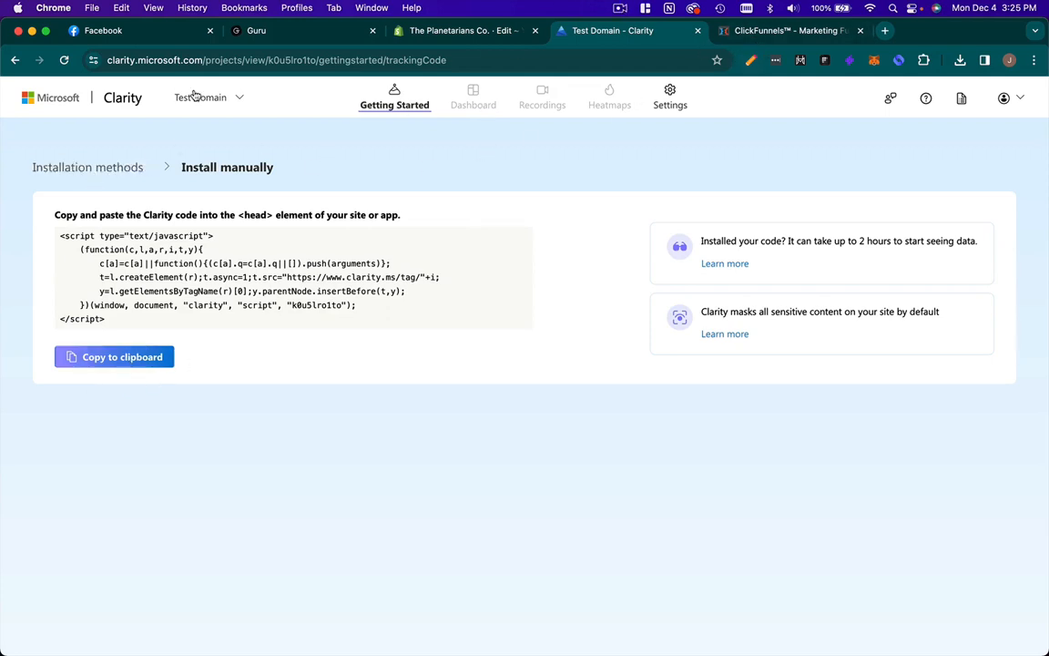
left_click(196, 97)
scroll(574, 365, "down", 3)
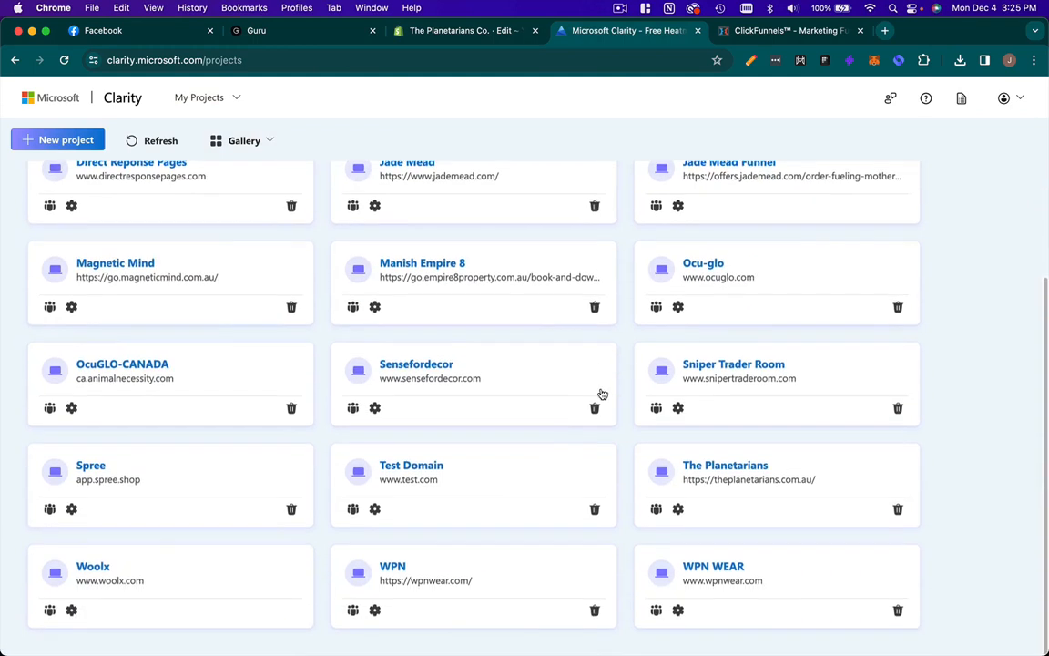
left_click(714, 469)
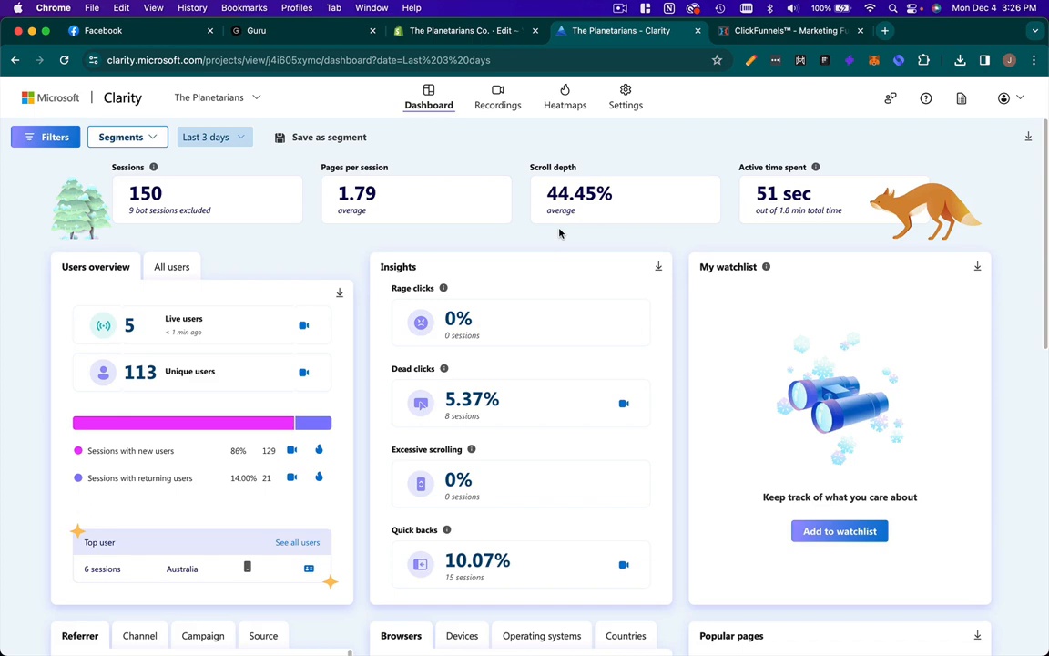
Look over The Planetarians dashboard and filter it to sessions referred by theplanetarians.com.au.
scroll(665, 219, "down", 1)
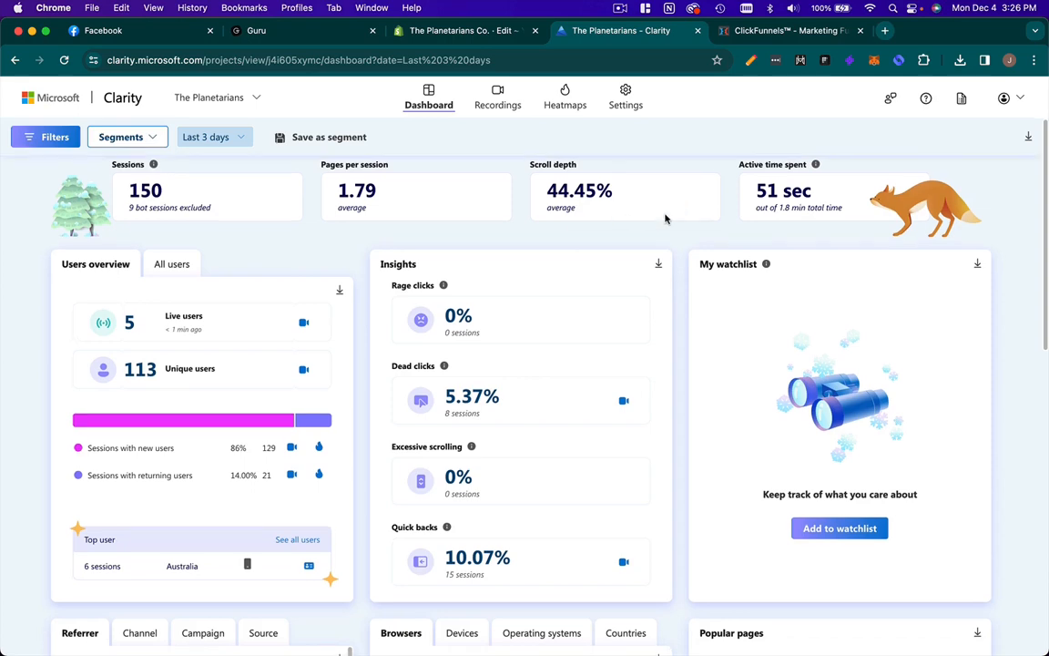
scroll(711, 346, "down", 5)
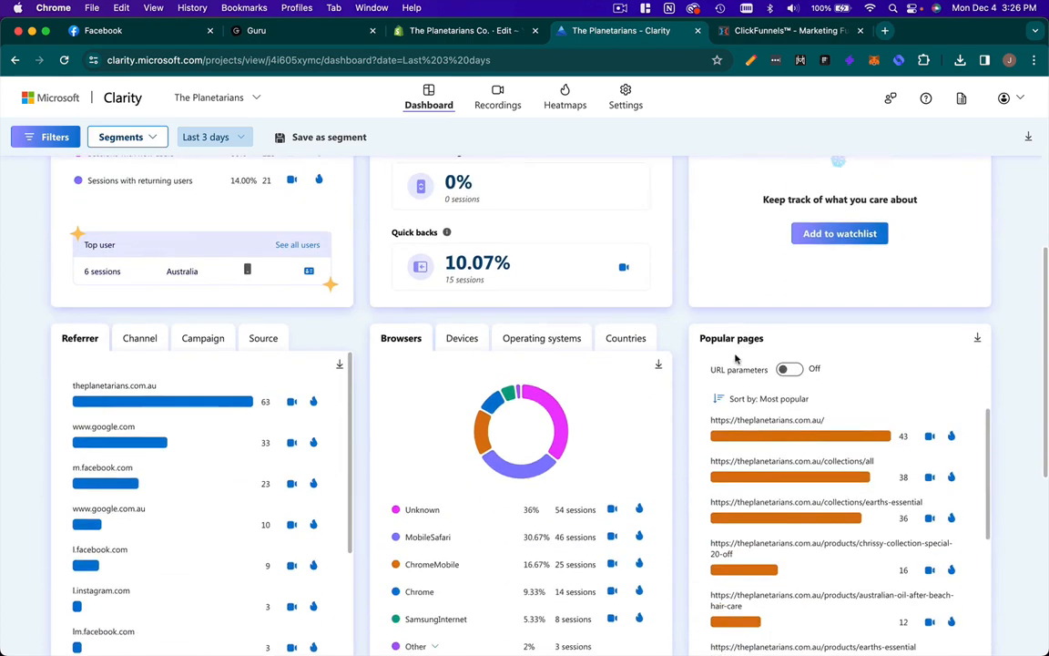
scroll(761, 390, "down", 2)
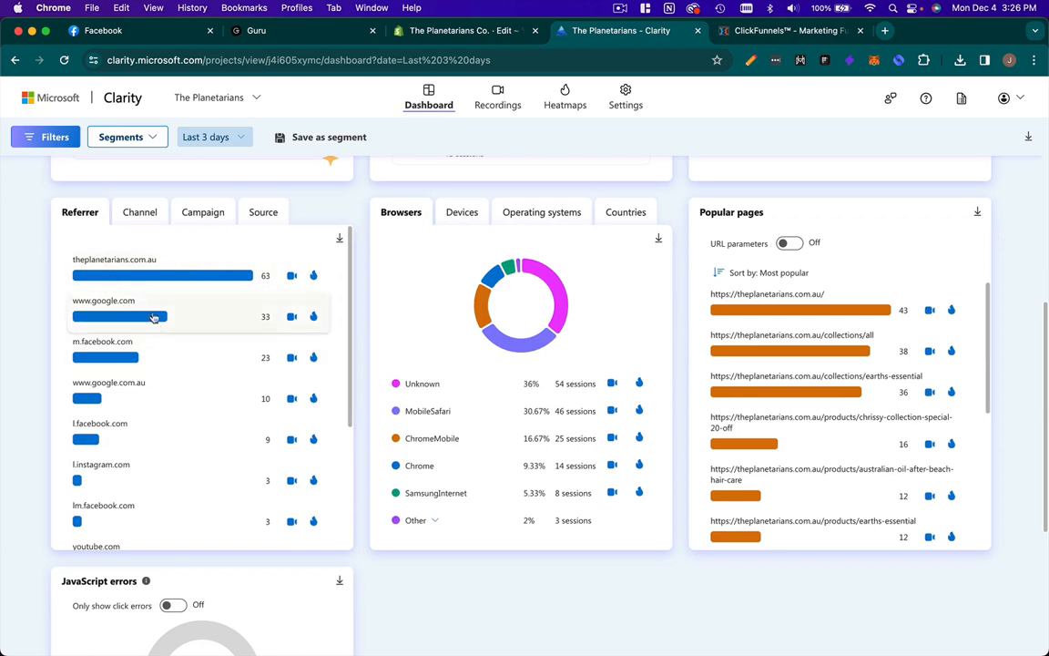
left_click(199, 277)
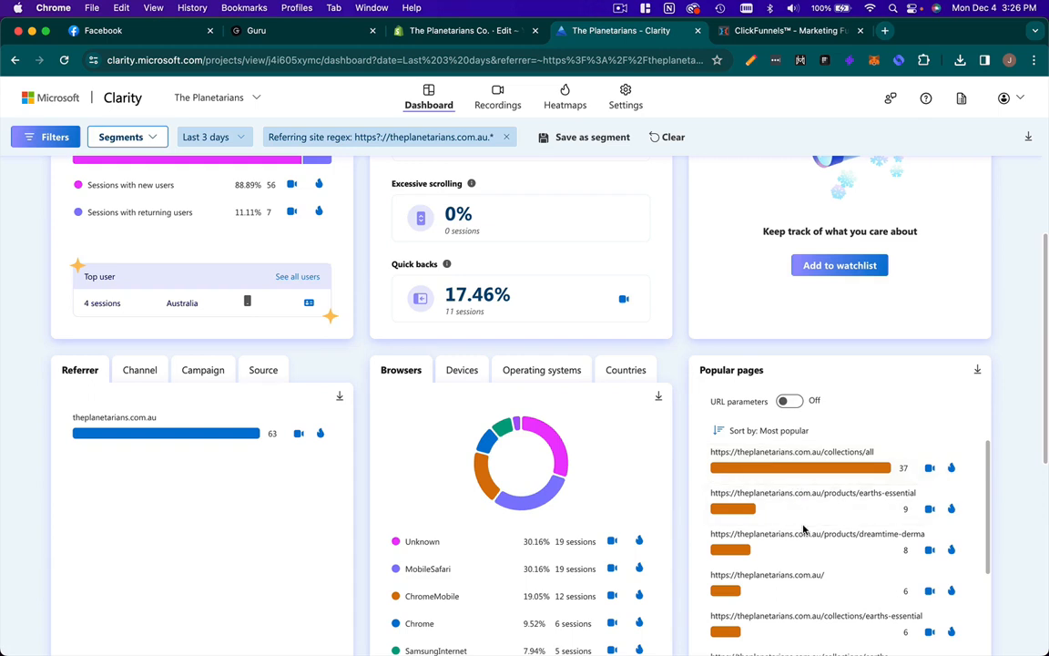
scroll(811, 480, "down", 2)
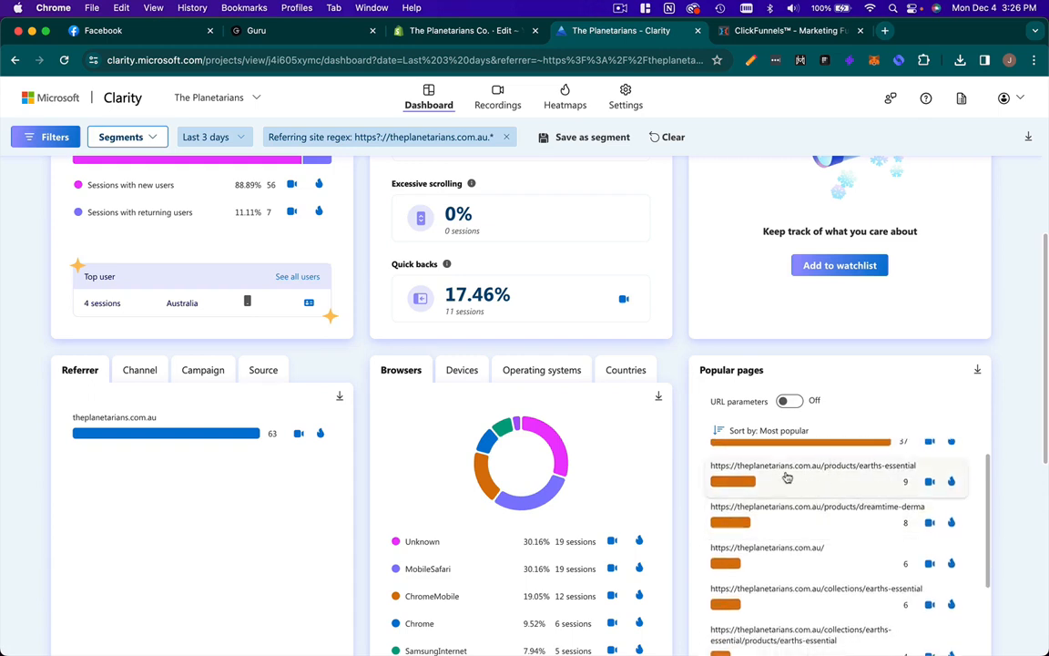
Compare the campaign, source, channel and referrer breakdowns of the filtered sessions, ending on the source breakdown.
left_click(205, 371)
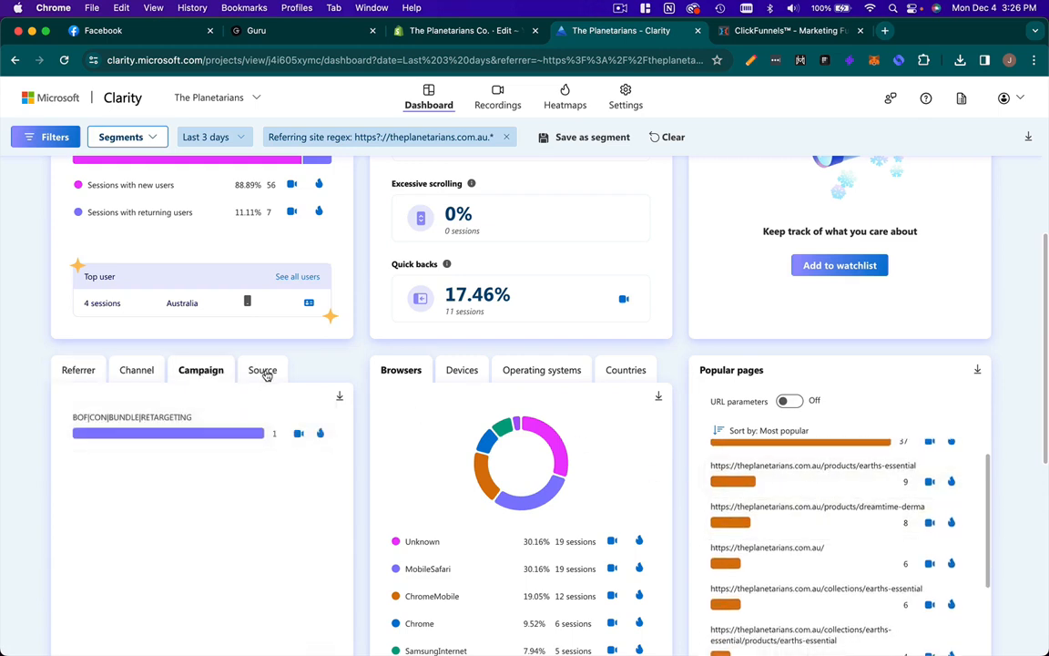
left_click(261, 370)
left_click(200, 370)
left_click(138, 370)
left_click(78, 370)
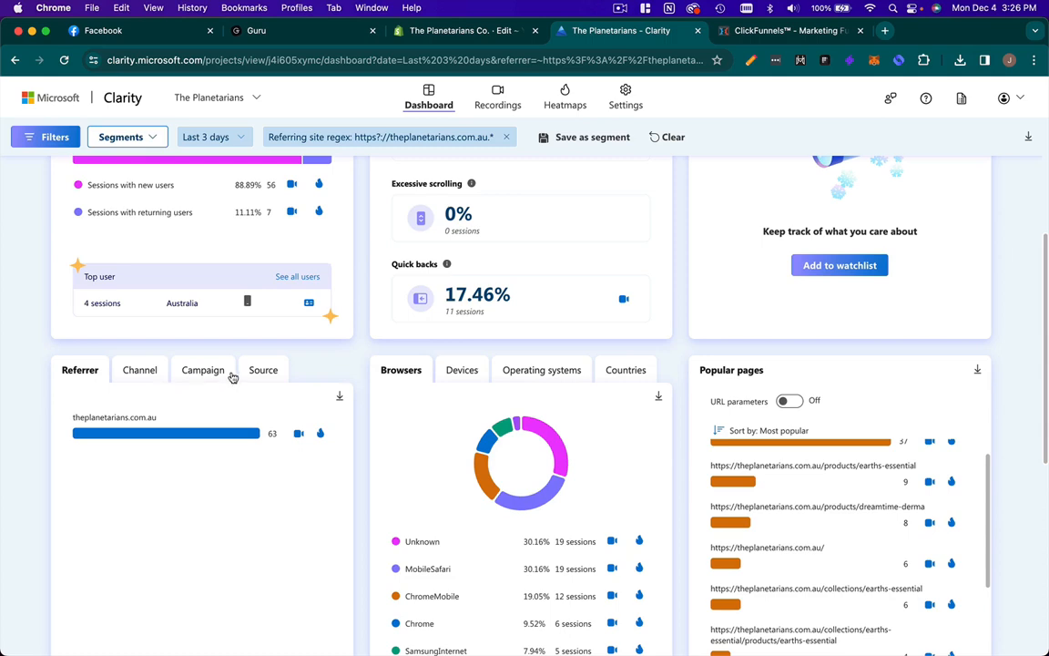
left_click(264, 374)
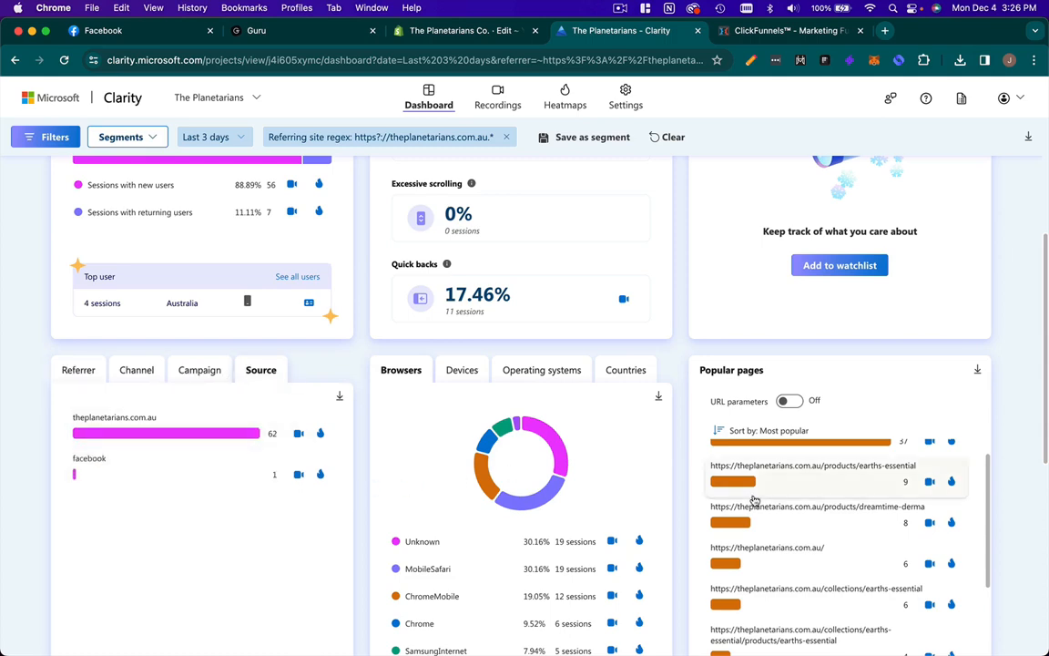
Remove the theplanetarians.com.au referring-site filter from the dashboard.
scroll(777, 466, "up", 1)
scroll(314, 186, "up", 4)
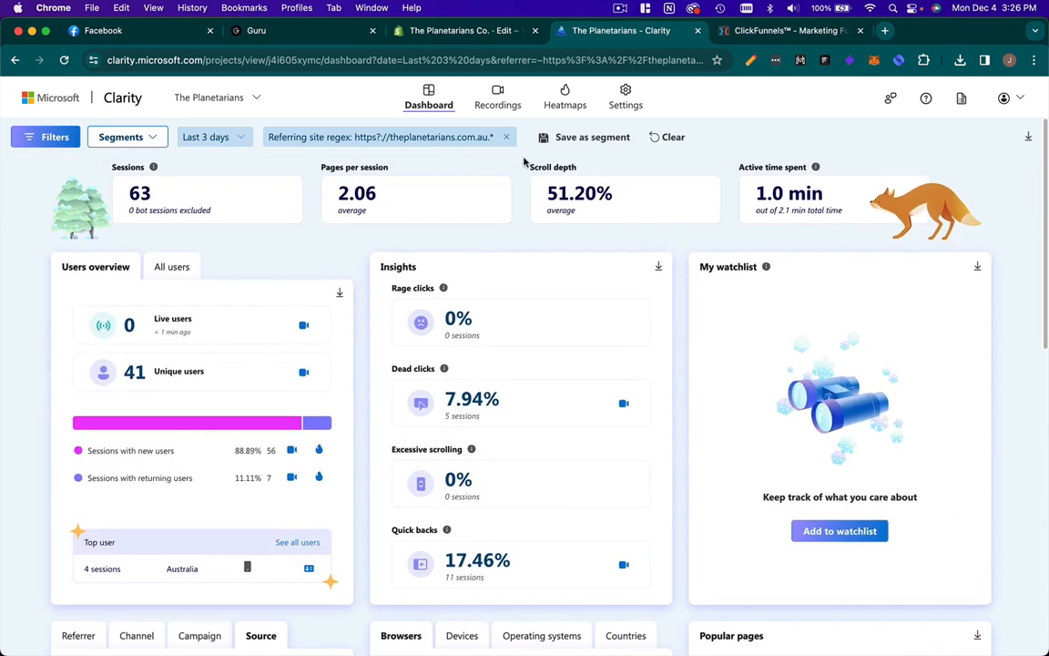
left_click(507, 137)
Show the dashboard's referrer breakdown and look through the whole list of referring sites.
scroll(263, 490, "down", 5)
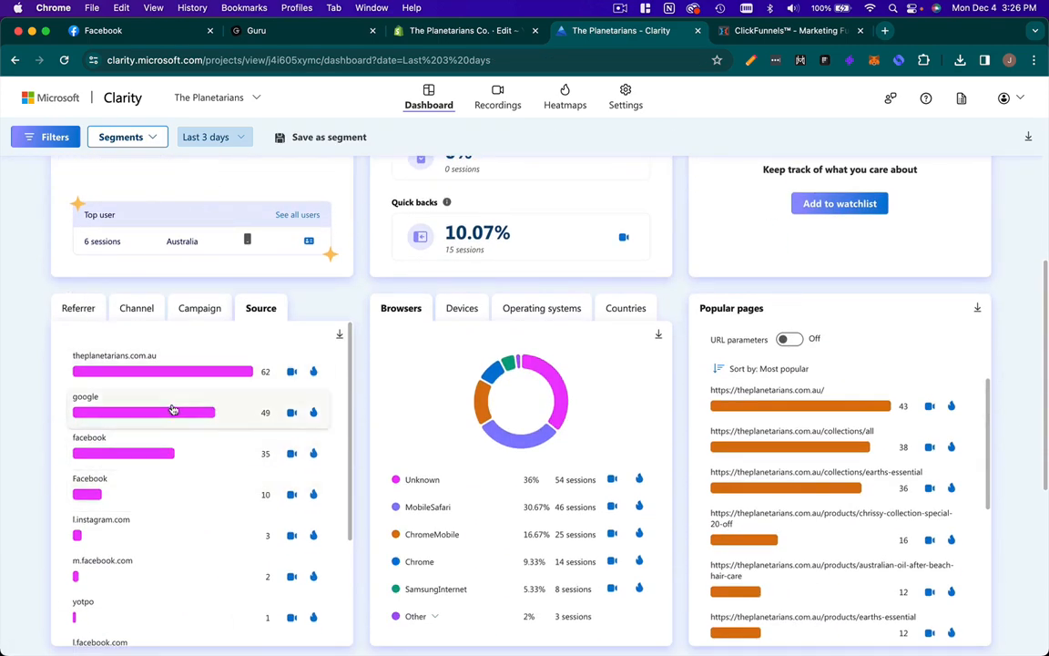
left_click(88, 308)
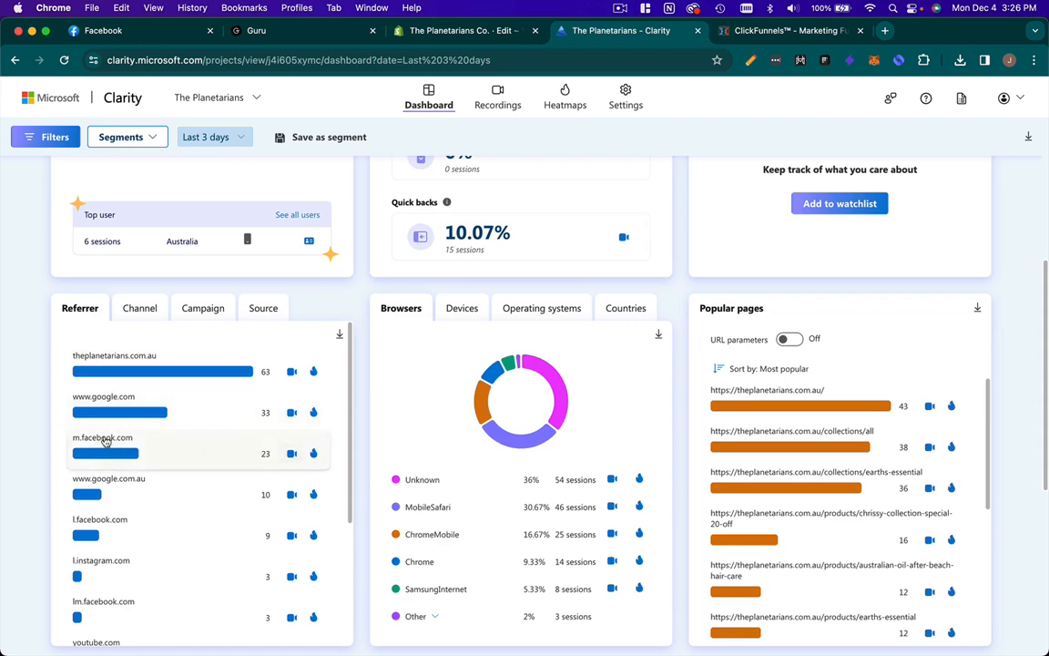
scroll(251, 470, "down", 1)
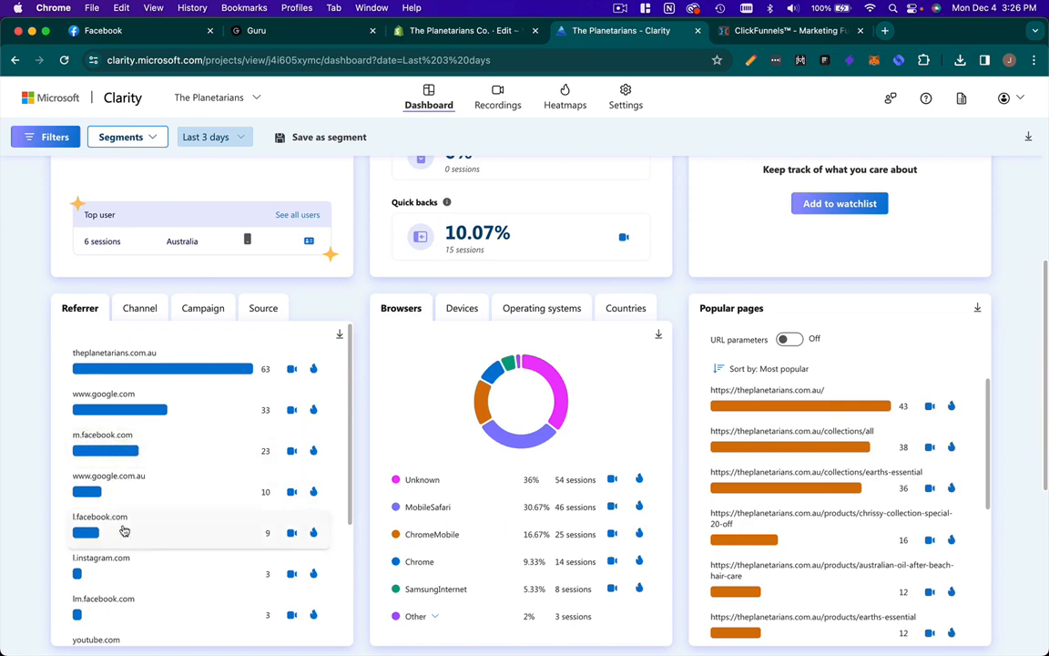
scroll(132, 583, "down", 3)
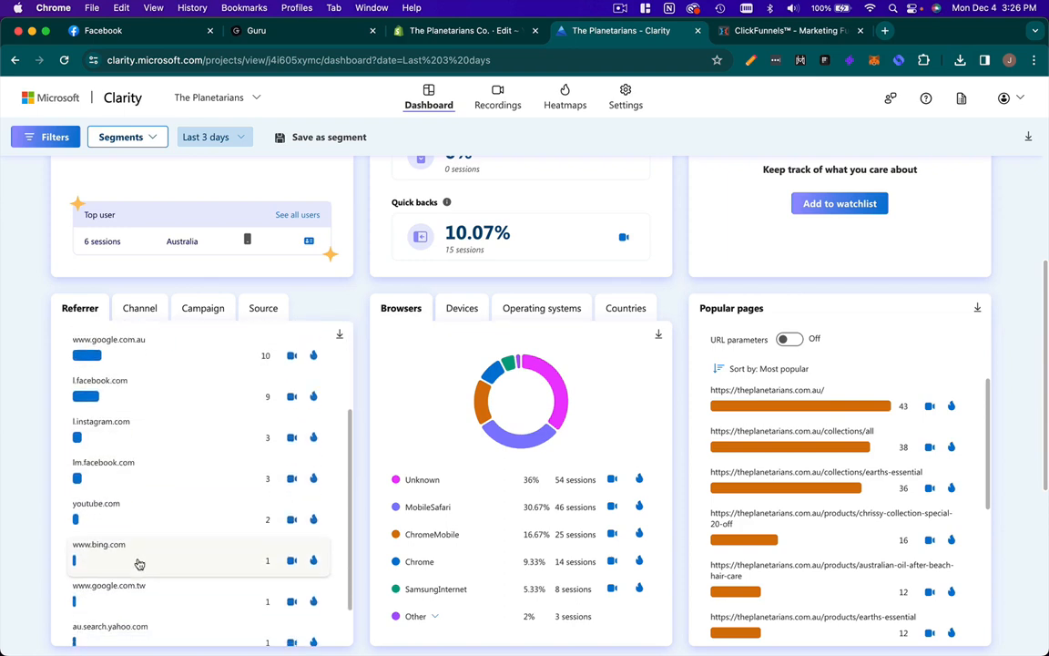
scroll(139, 563, "down", 3)
scroll(128, 538, "up", 5)
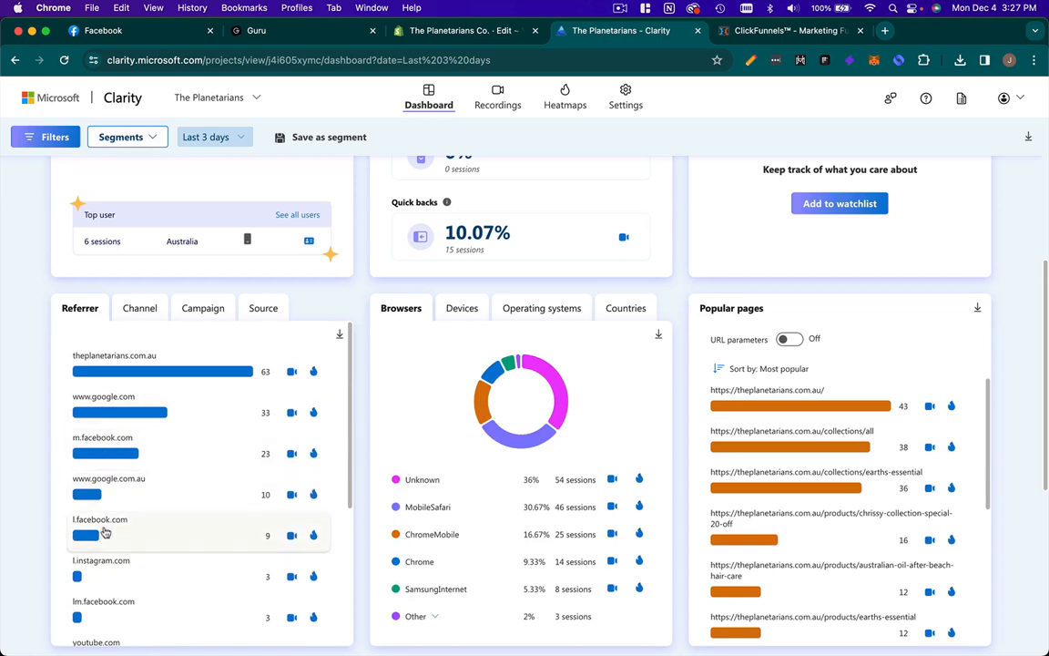
Open the recordings of sessions referred by m.facebook.com and play the first three one after another.
left_click(289, 454)
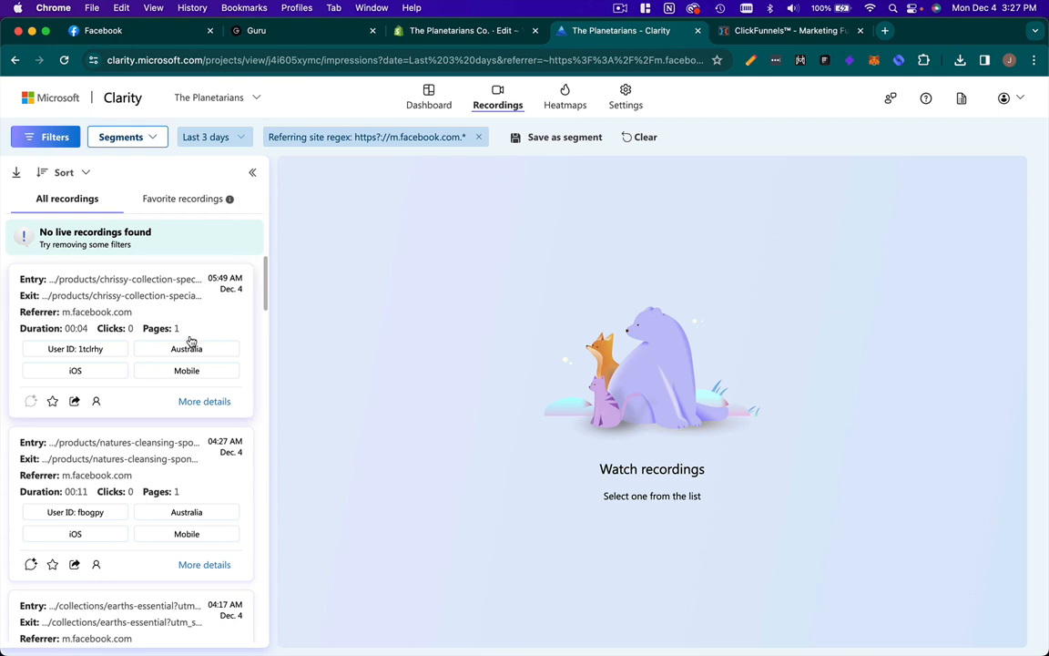
left_click(177, 295)
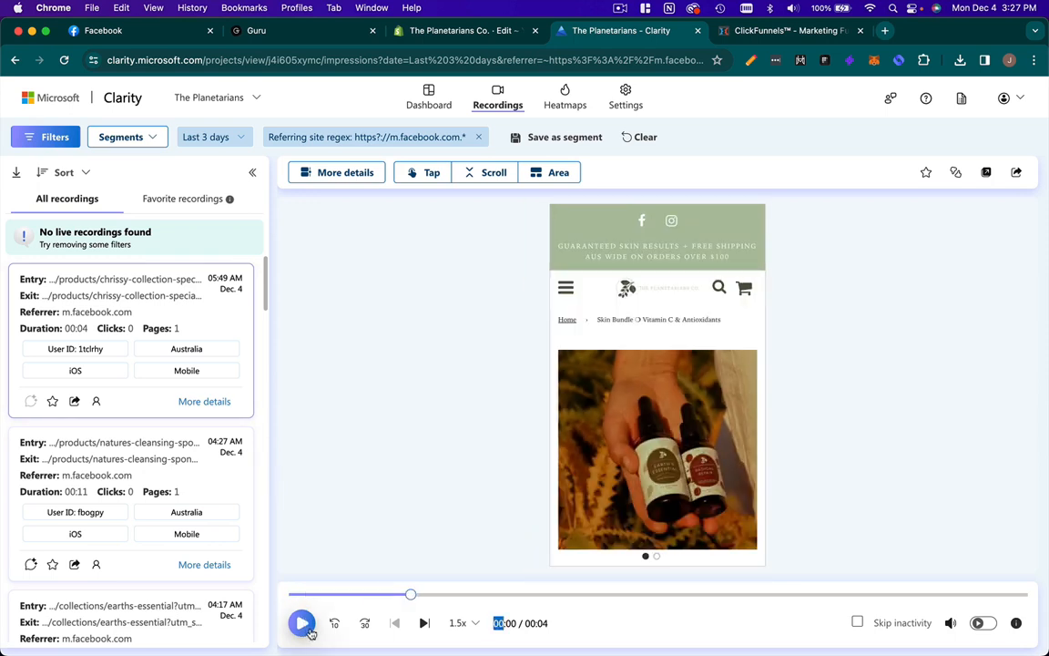
left_click(463, 624)
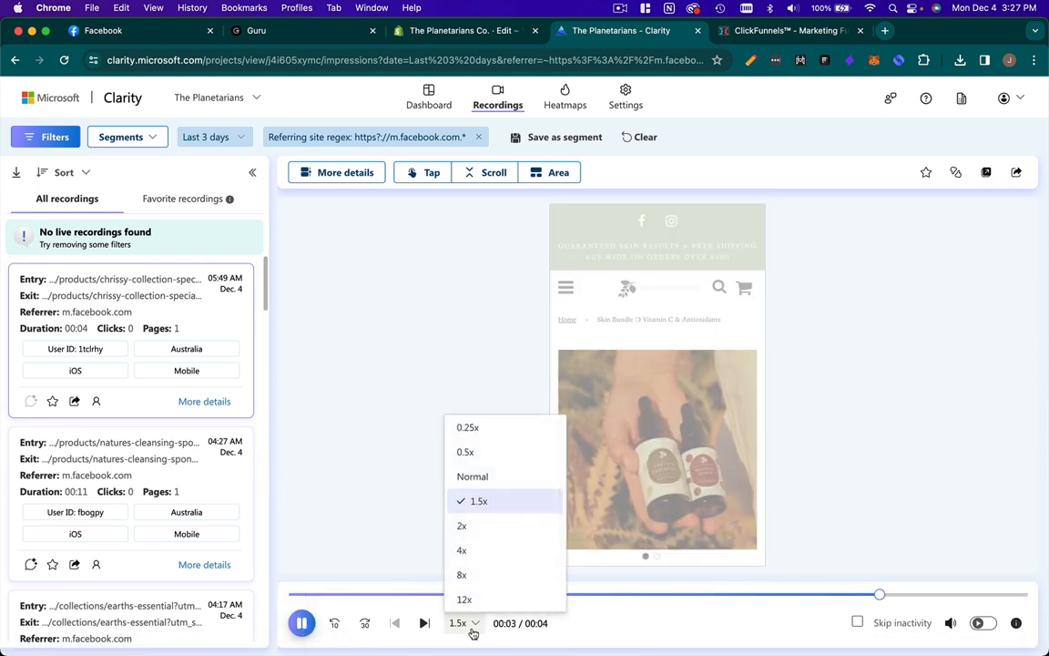
left_click(463, 624)
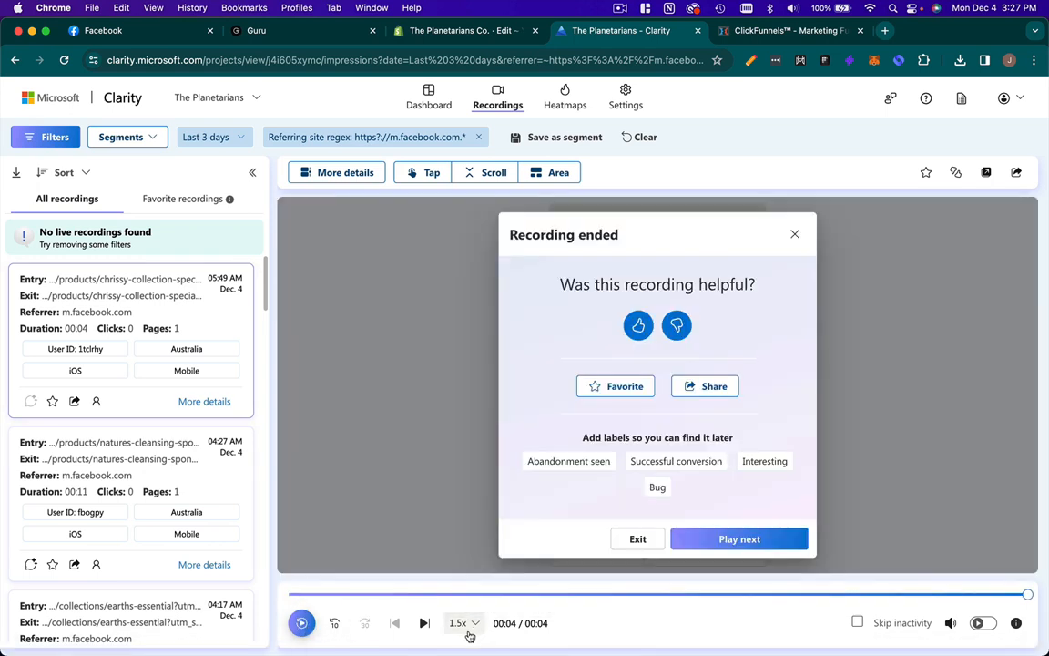
left_click(421, 623)
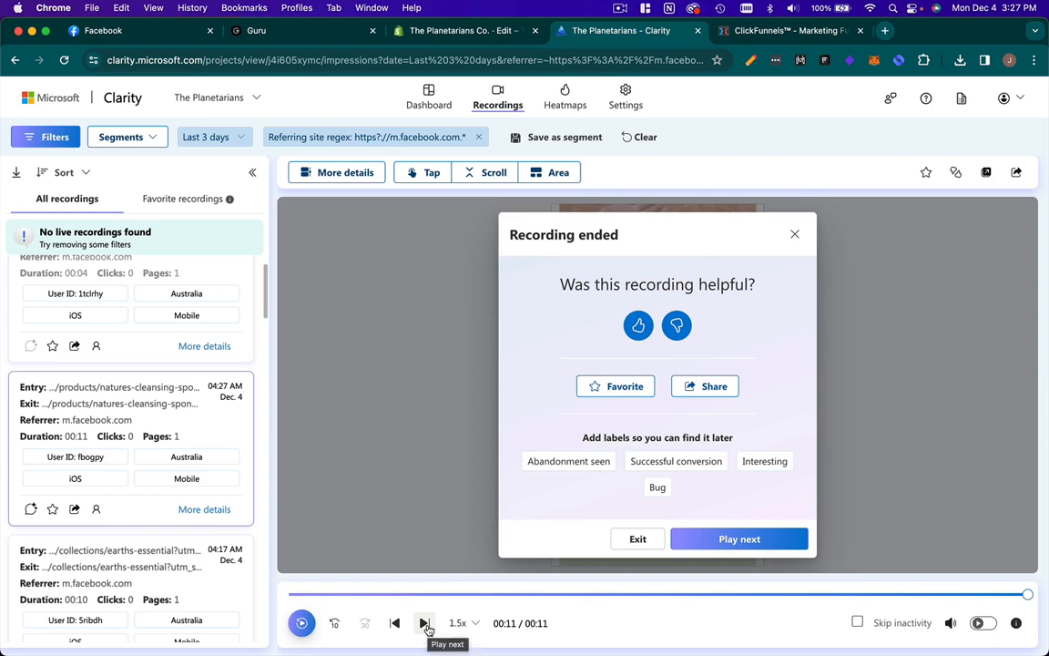
left_click(425, 623)
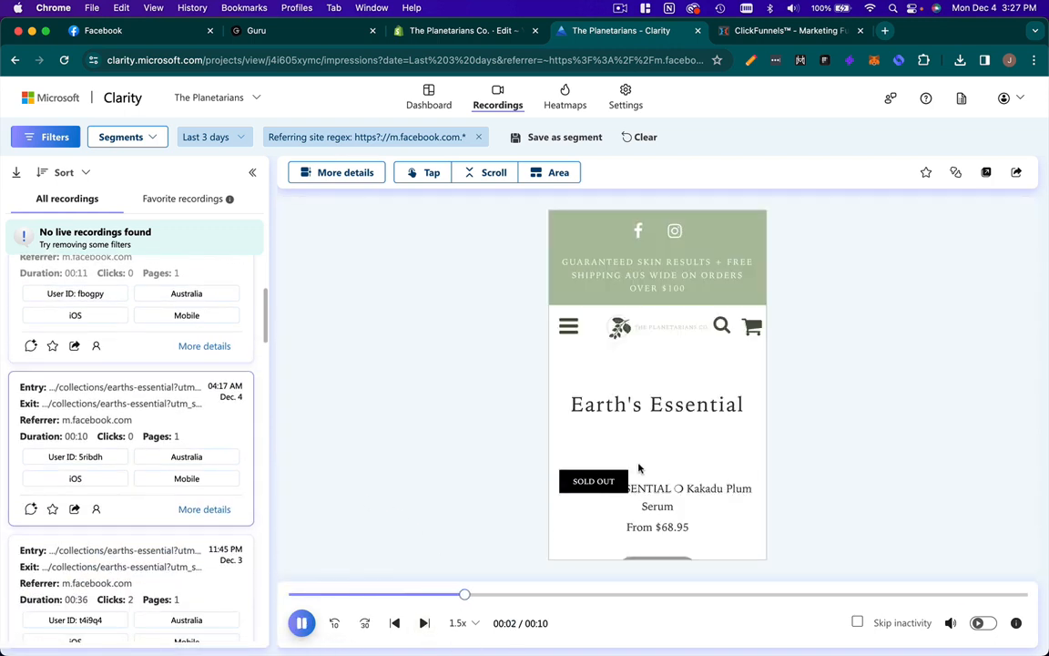
Pause the Earth's Essential recording at 00:06 and take a screenshot of the area around the player.
left_click(301, 623)
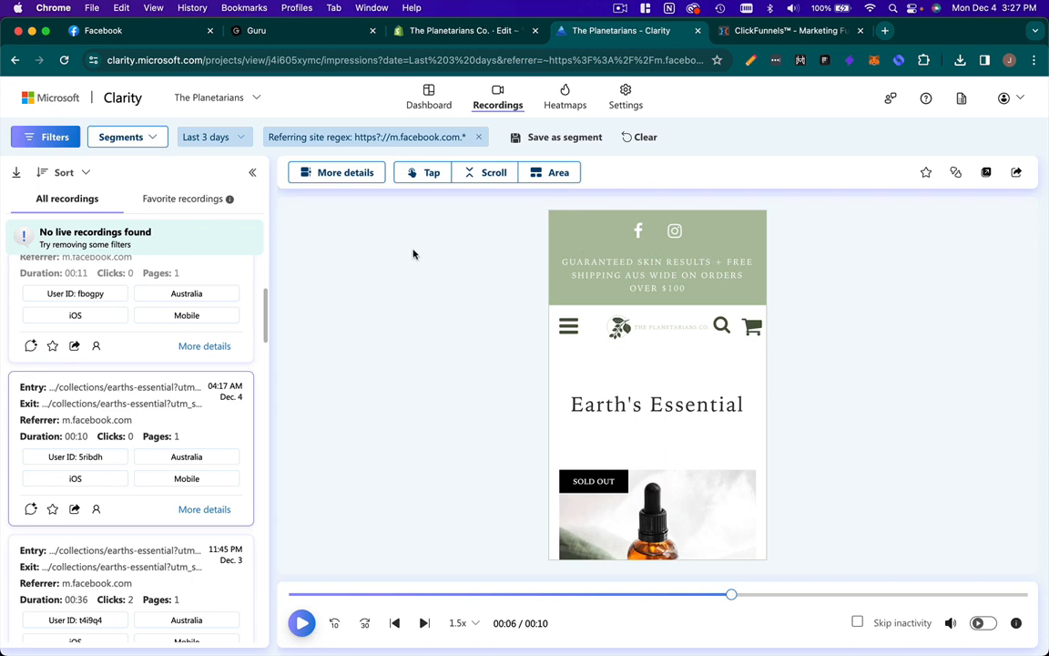
key("super+shift+4")
left_click_drag(234, 111, 945, 590)
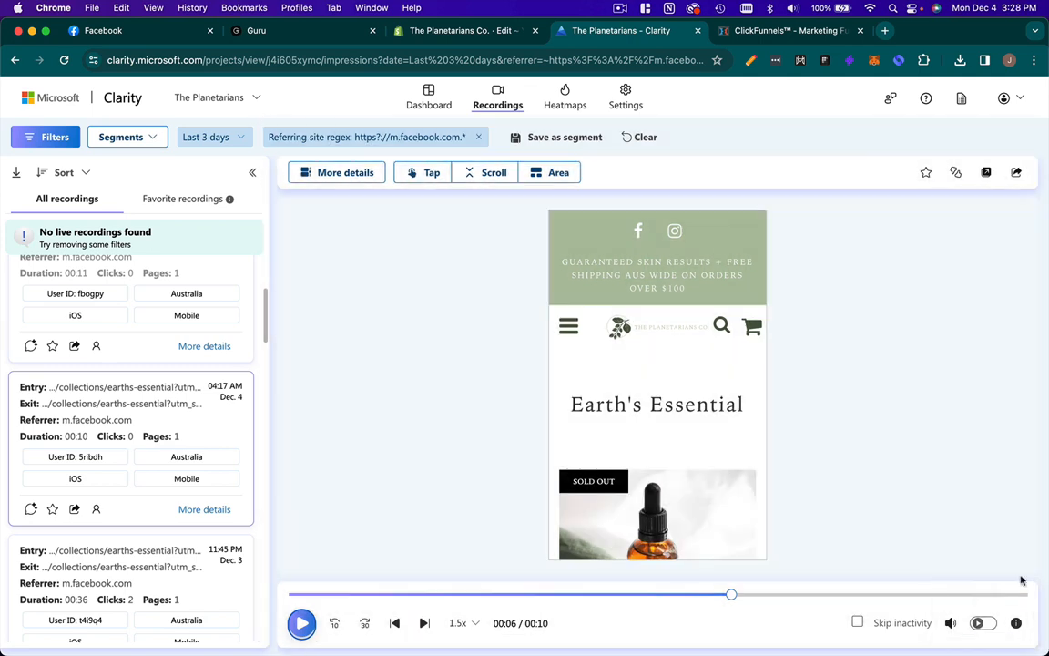
Create a share link for this recording that anyone can view, and copy the link.
left_click(1011, 181)
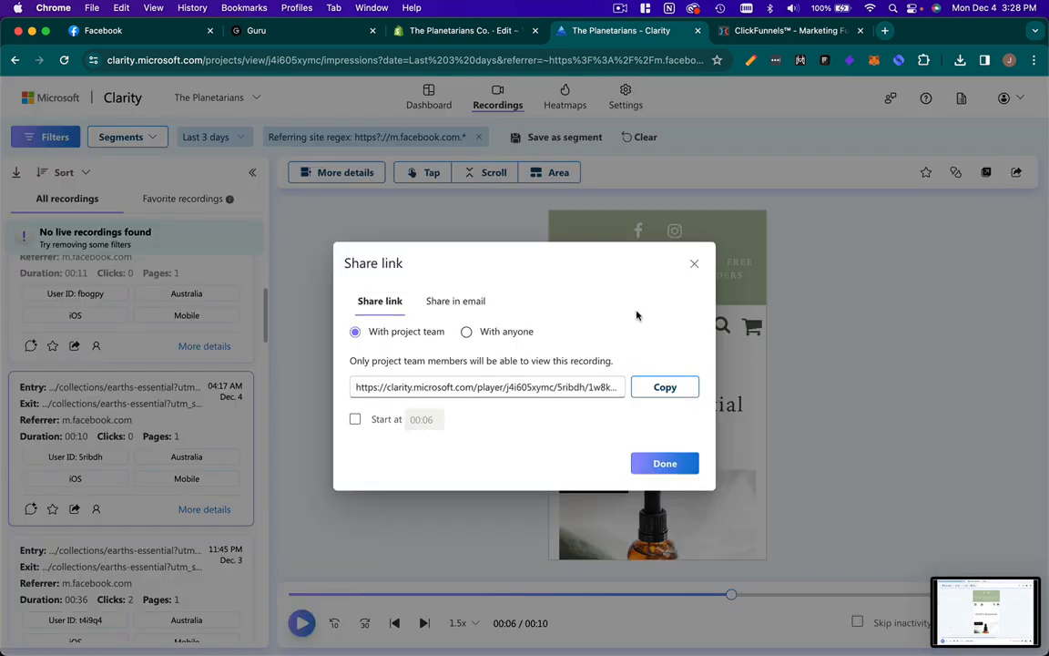
left_click(490, 333)
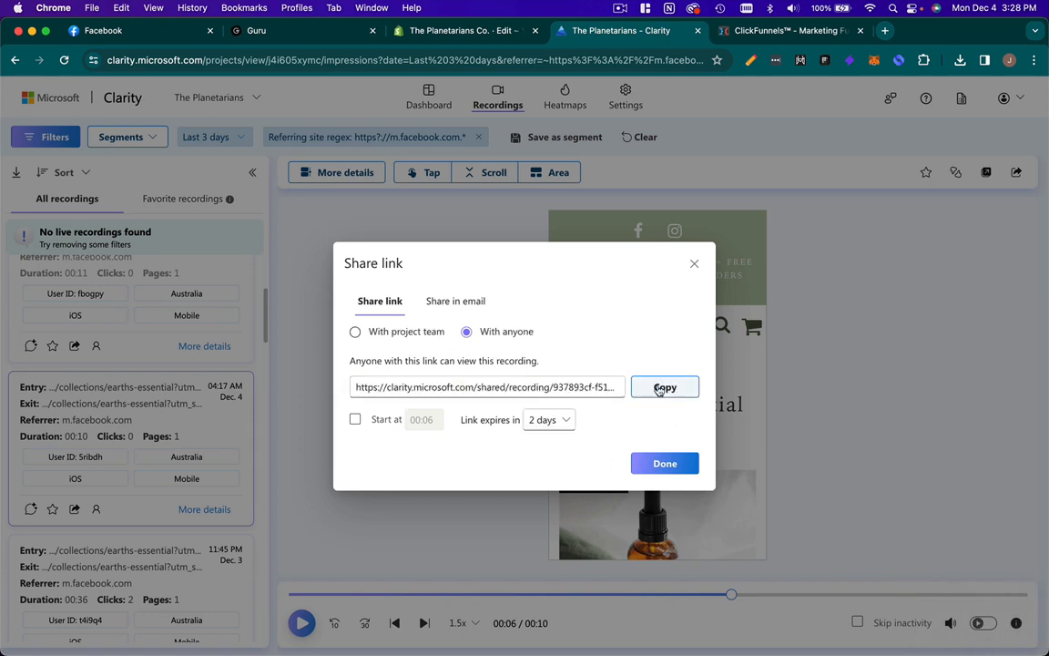
left_click(661, 386)
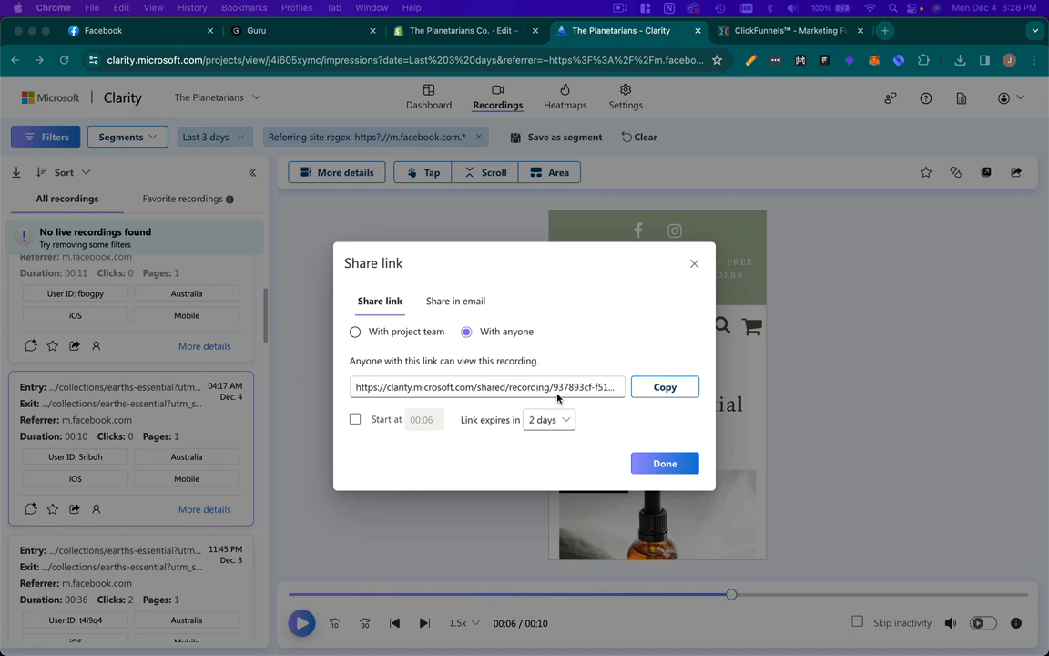
left_click(666, 466)
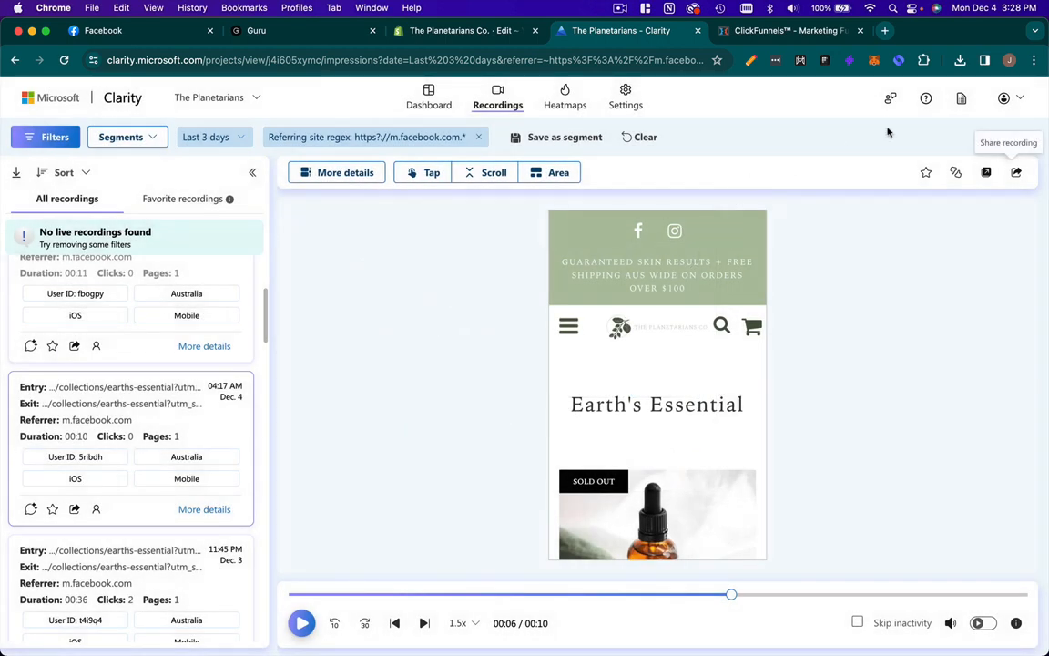
Switch to the new Google Docs document and title it "Optimization CRO - CLIENT".
key("super+Tab")
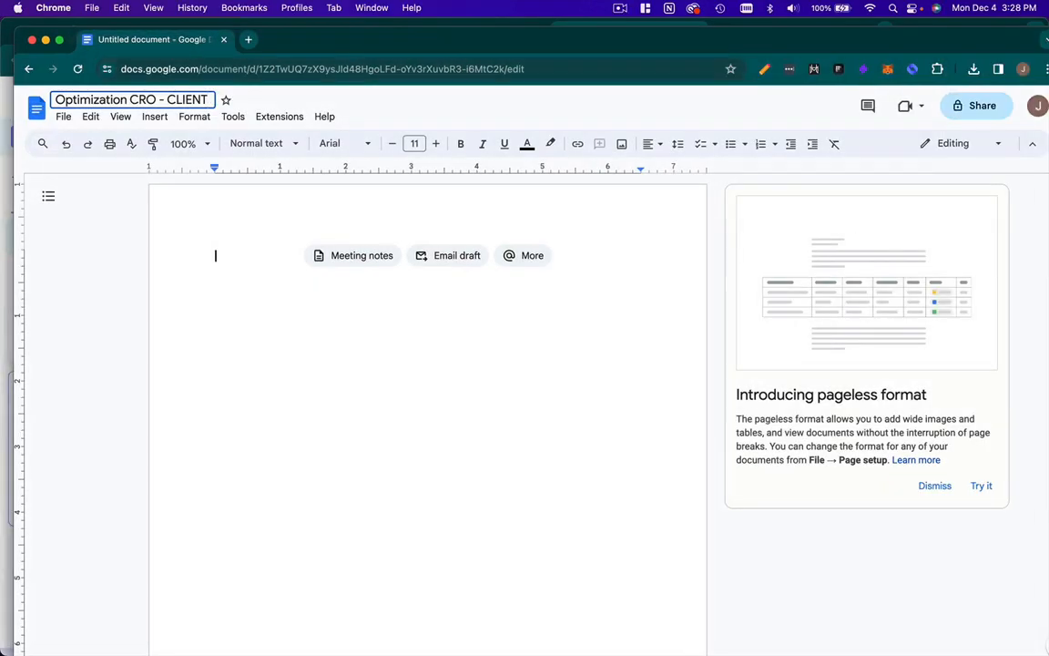
key("Return")
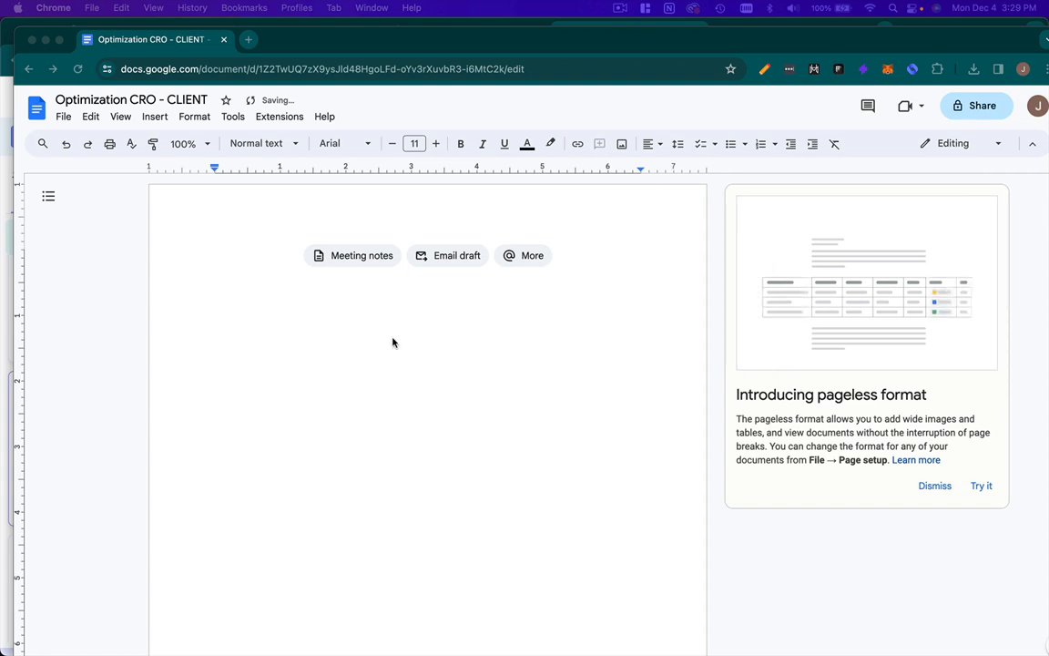
Start the document body with the line "Link view for mobile :".
left_click(330, 321)
type("Ku")
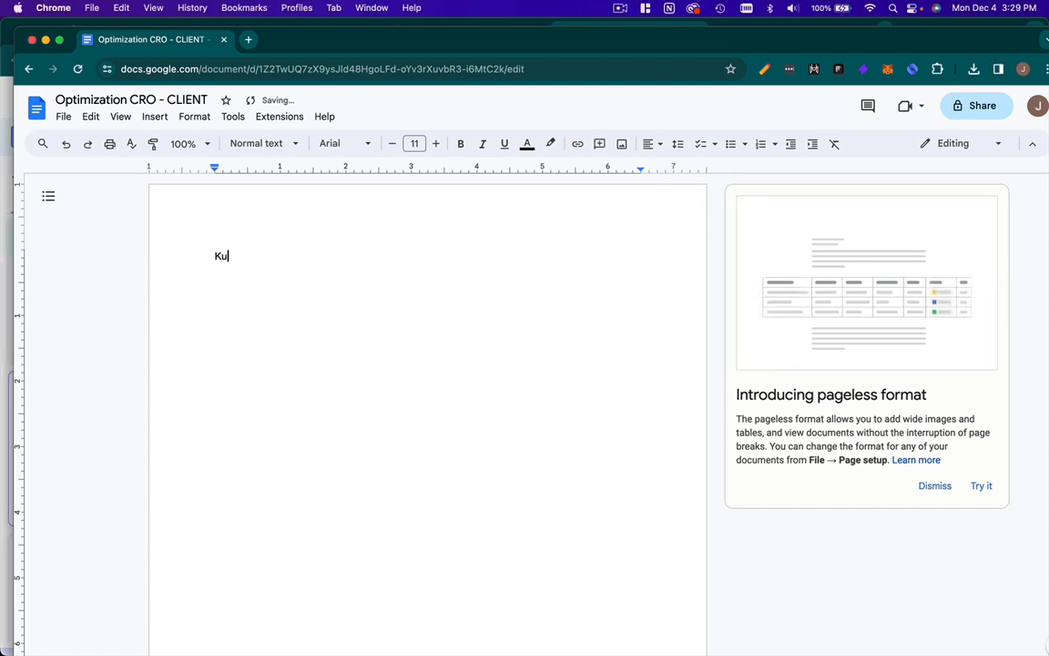
key("BackSpace")
type("Link view ")
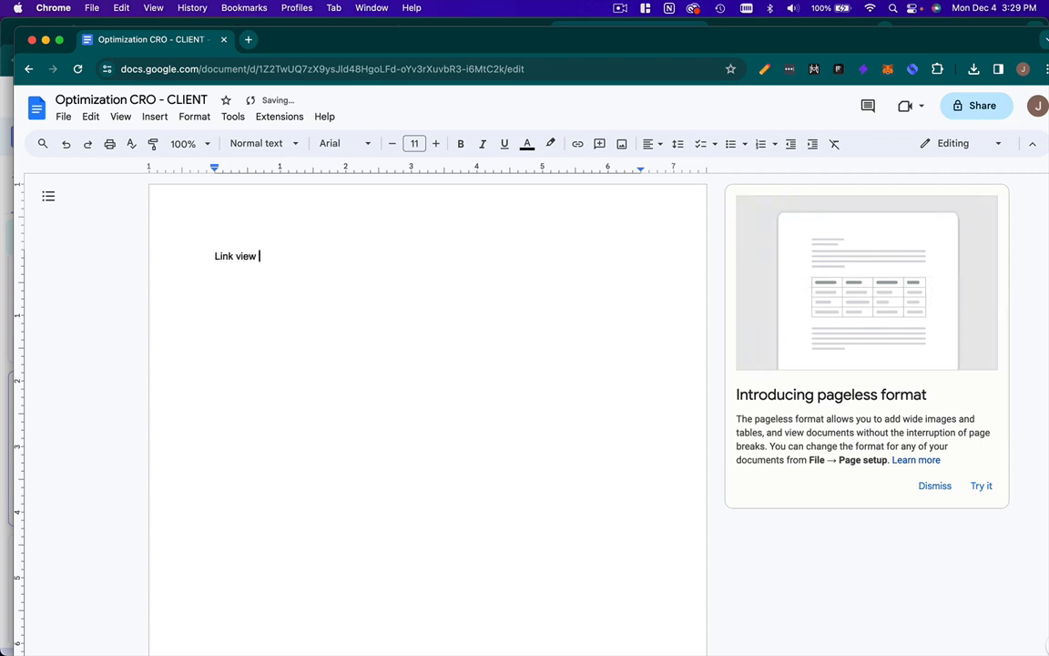
type("for mobile :")
key("Return")
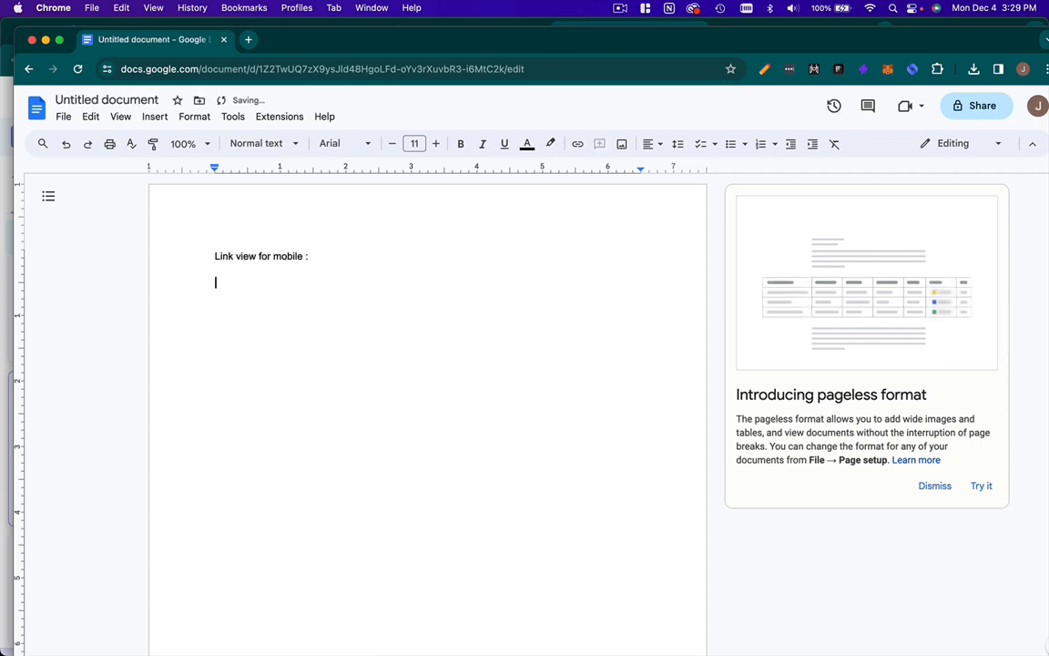
Add the numbered finding "Add to cart button is not above fold :" under the mobile line, without any pasted script code.
type("1. Add ")
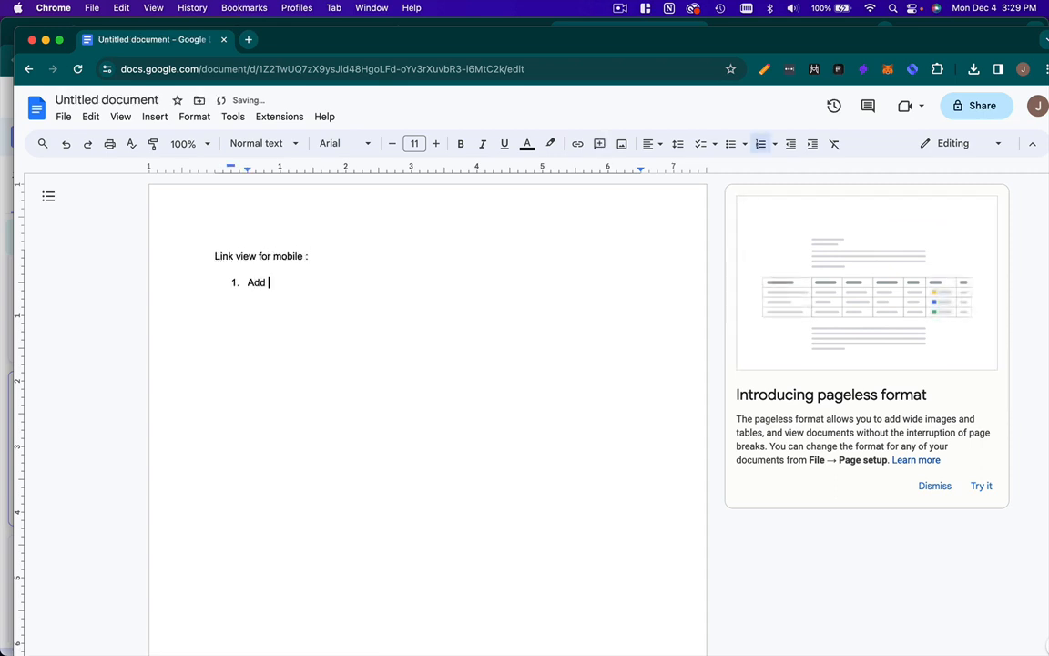
type("to cart button is ")
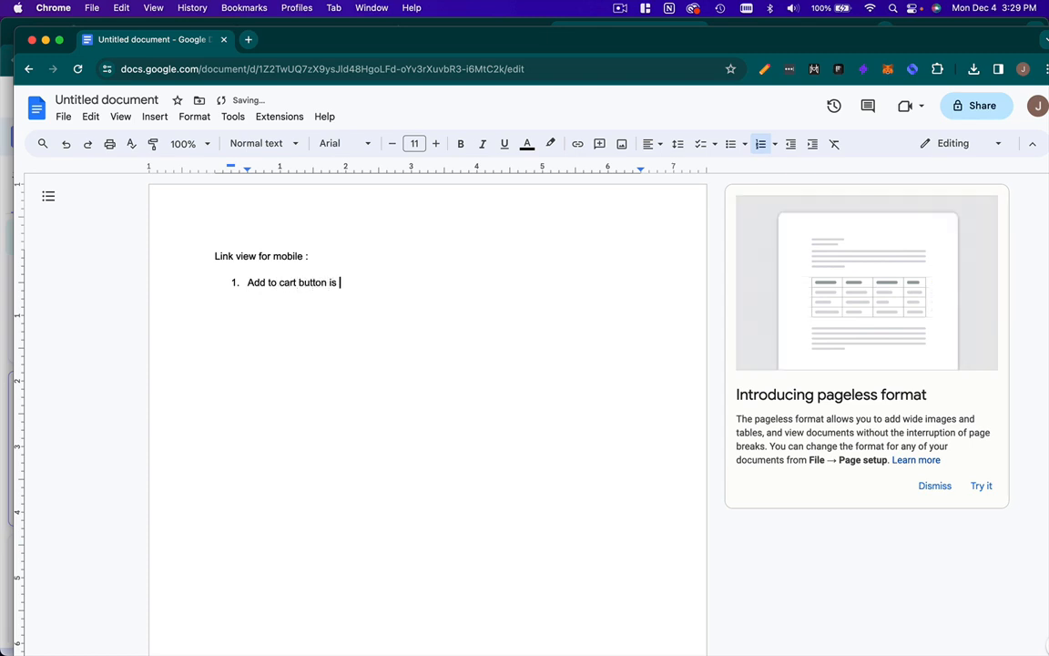
type("not above fold :")
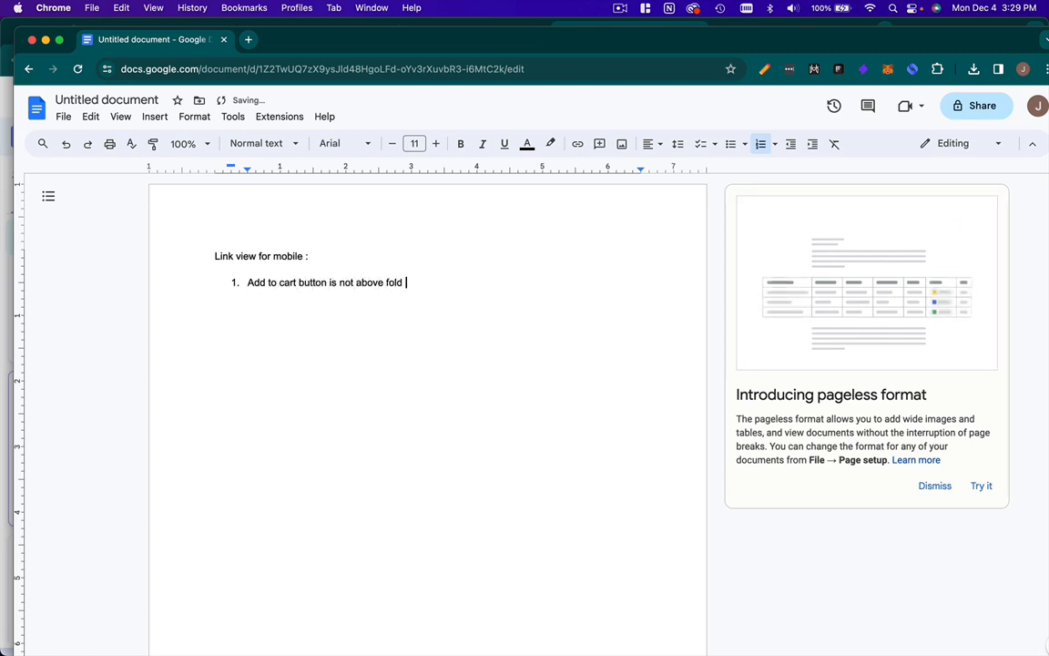
type("<script type=\"text/javascript\">     (function(c,l,a,r,i,t,y){         c[a]=c[a]||function(){(c[a].q=c[a].q||[]).push(arguments)};         t=l.createElement(r);t.async=1;t.src=\"https://www.clarity.ms/tag/\"+i;         y=l.getElementsByTagName(r)[0];y.parentNode.insertBefore(t,y);     })(window, document, \"clarity\", \"script\", \"k0u5lro1to\"); </script>")
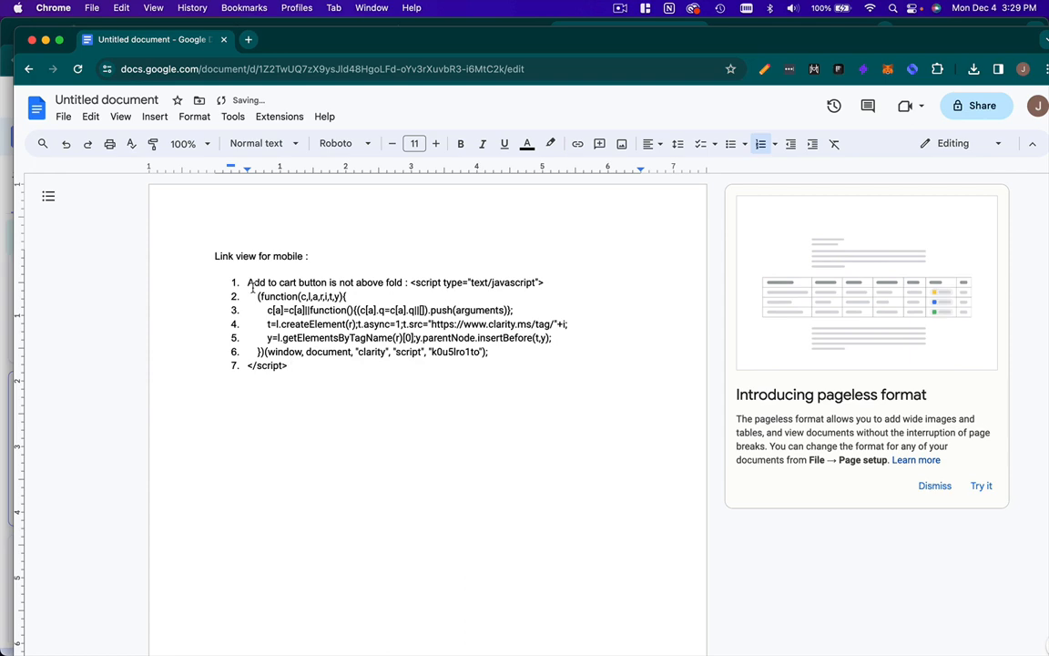
key("super+z")
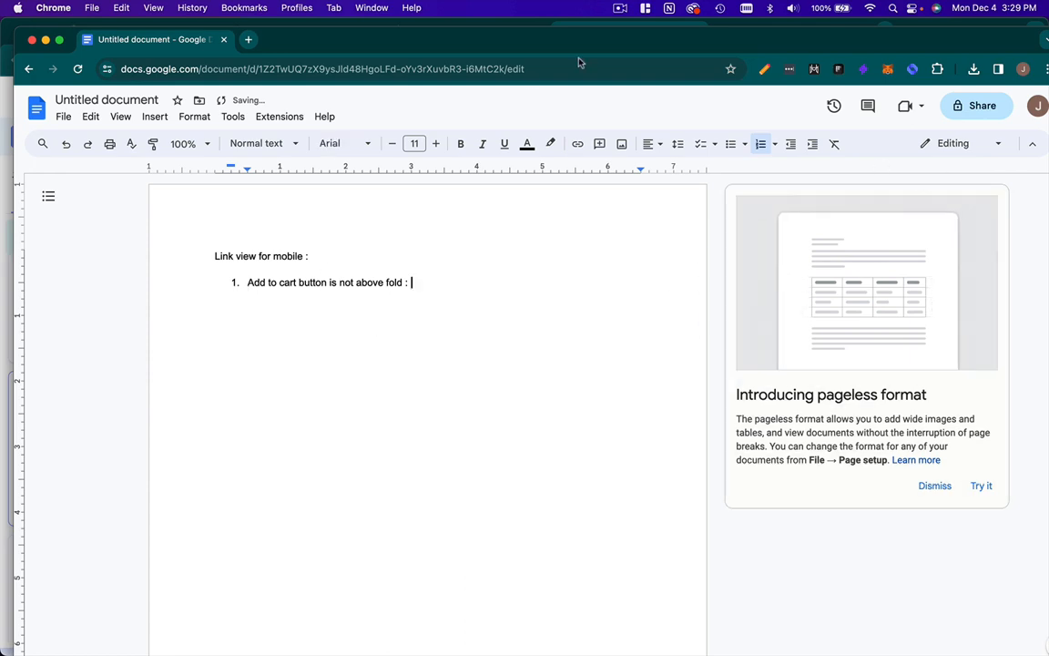
Switch to the Clarity recording and copy its share link for the project team.
left_click_drag(537, 49, 538, 104)
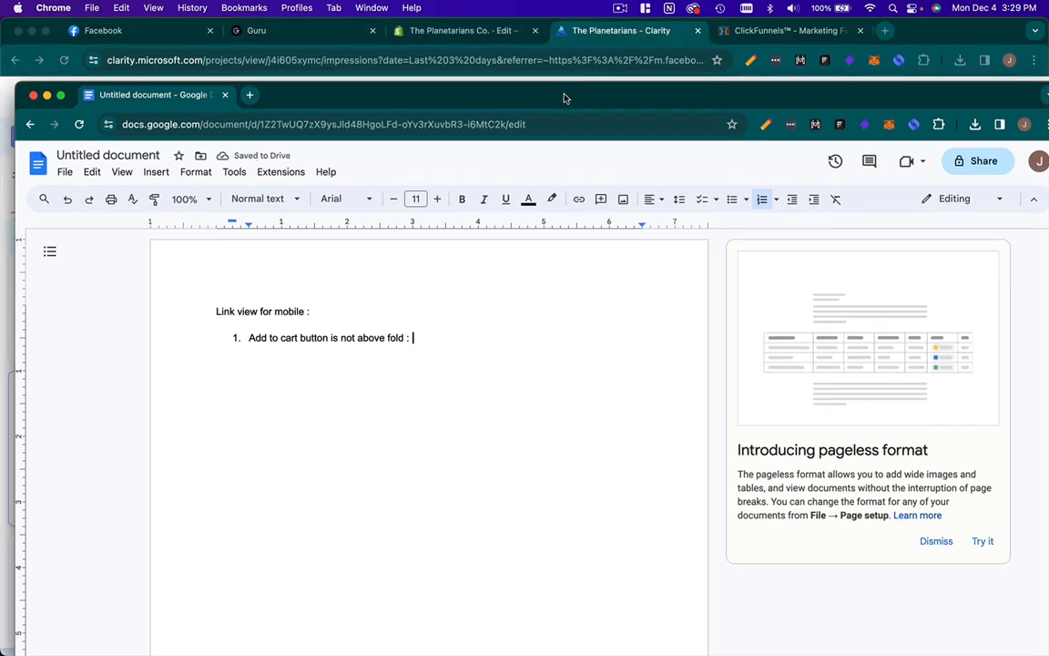
left_click(516, 75)
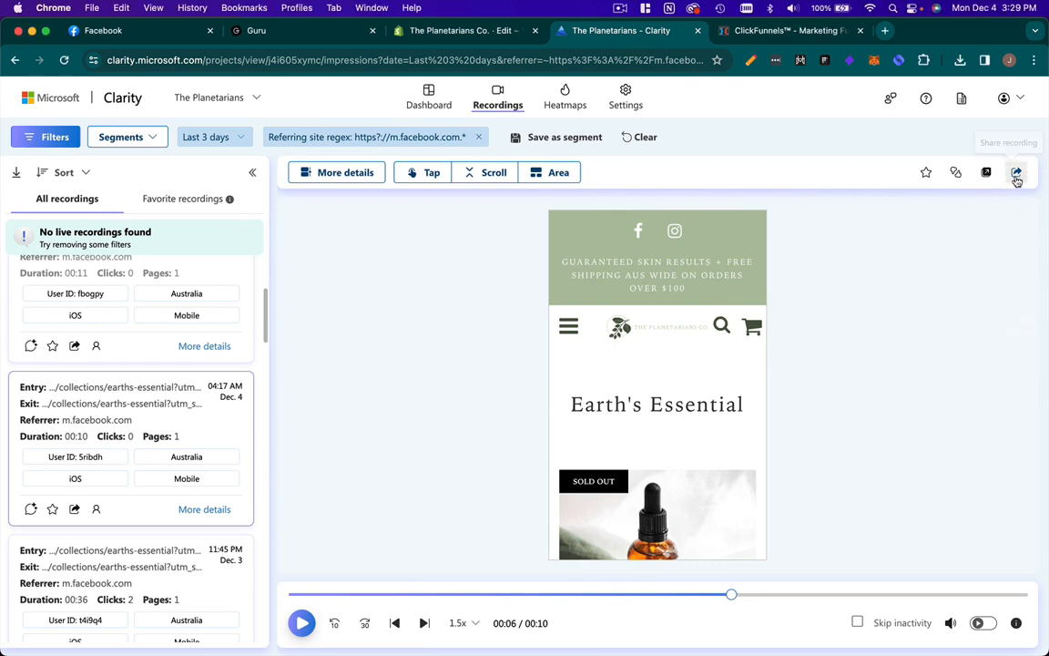
left_click(1017, 172)
left_click(665, 386)
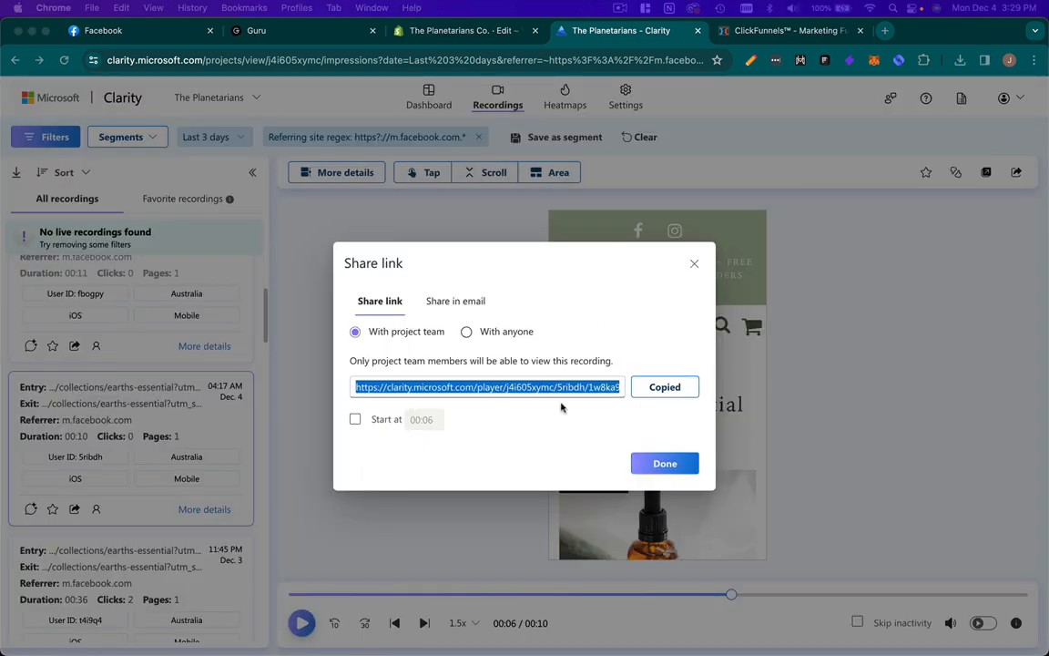
left_click(675, 463)
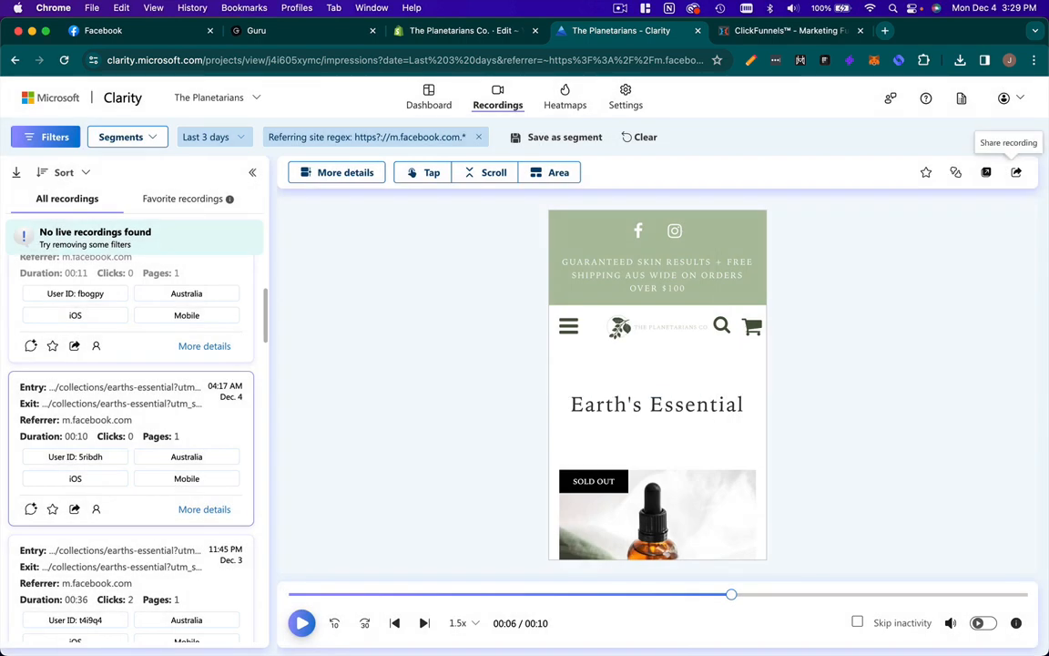
Take a screenshot of the area around the paused mobile page in the player.
key("super+Tab")
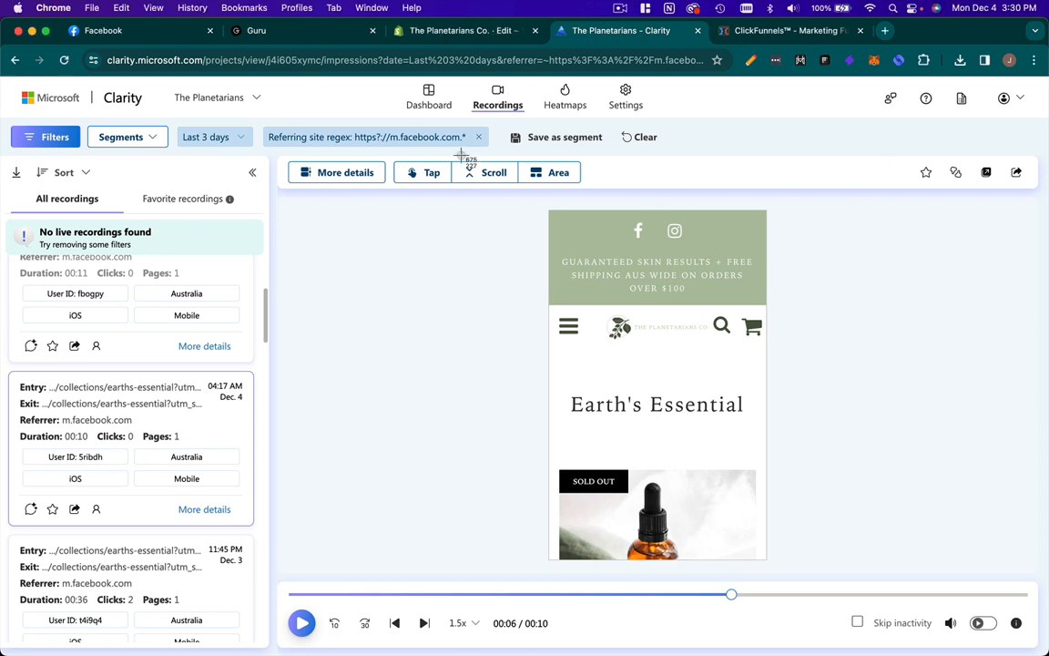
key("super+shift+4")
left_click_drag(401, 194, 902, 583)
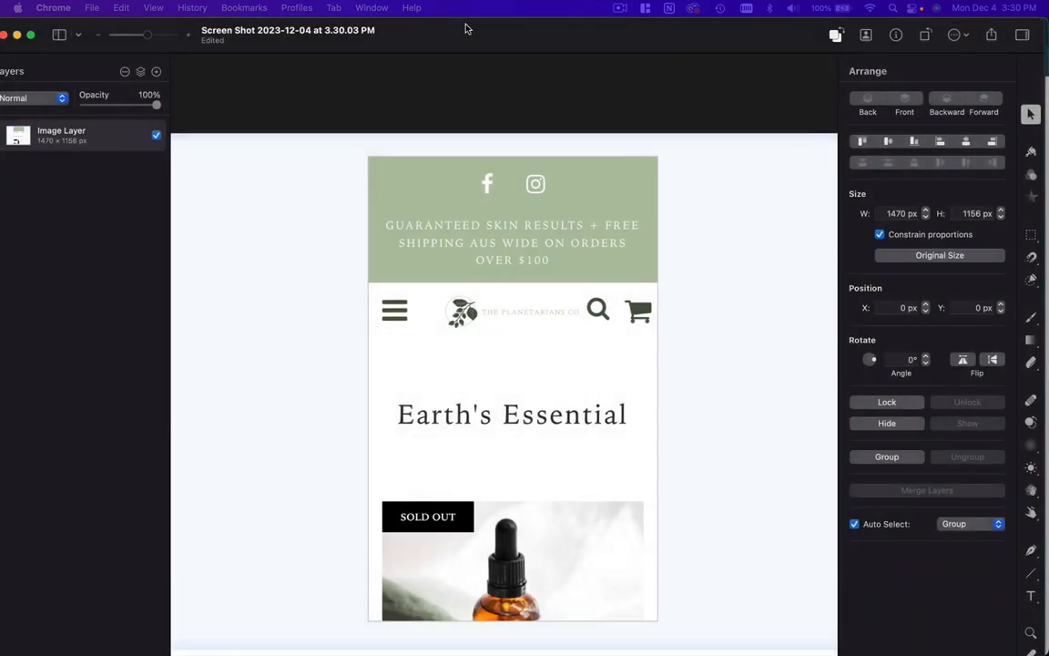
In Pixelmator Pro, try to mark the social icons strip of the screenshot with a rectangular selection.
double_click(466, 29)
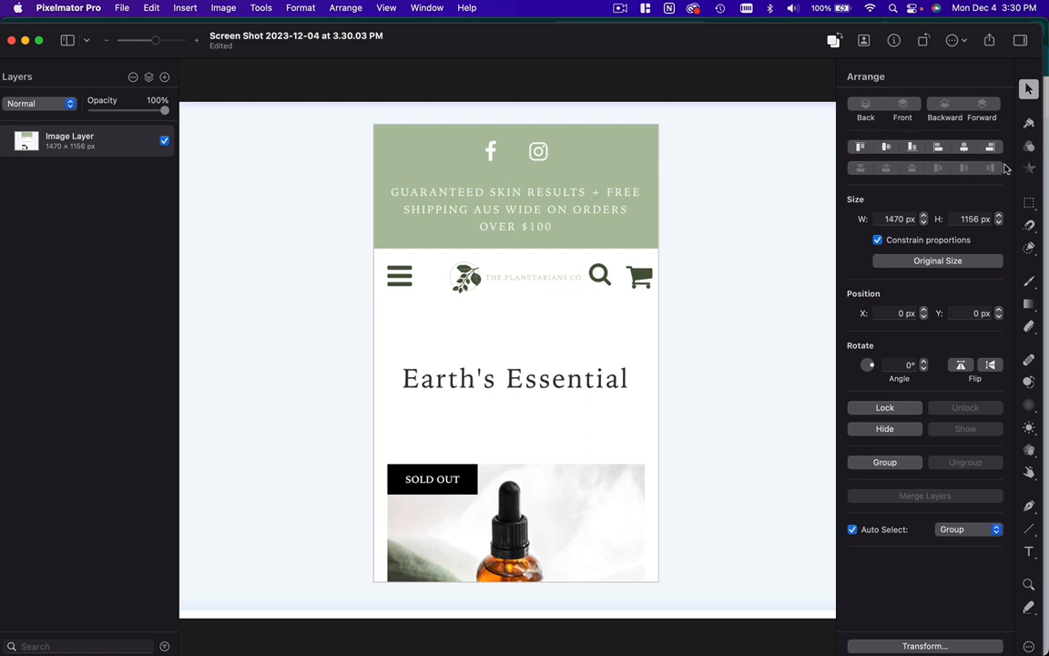
left_click(1030, 202)
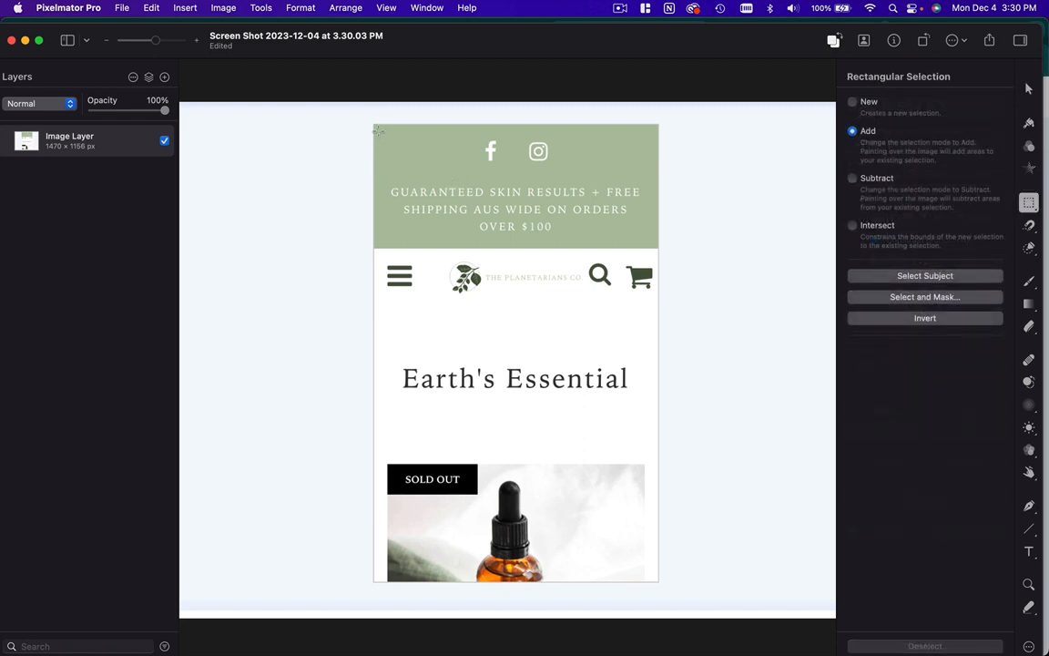
left_click_drag(366, 117, 678, 176)
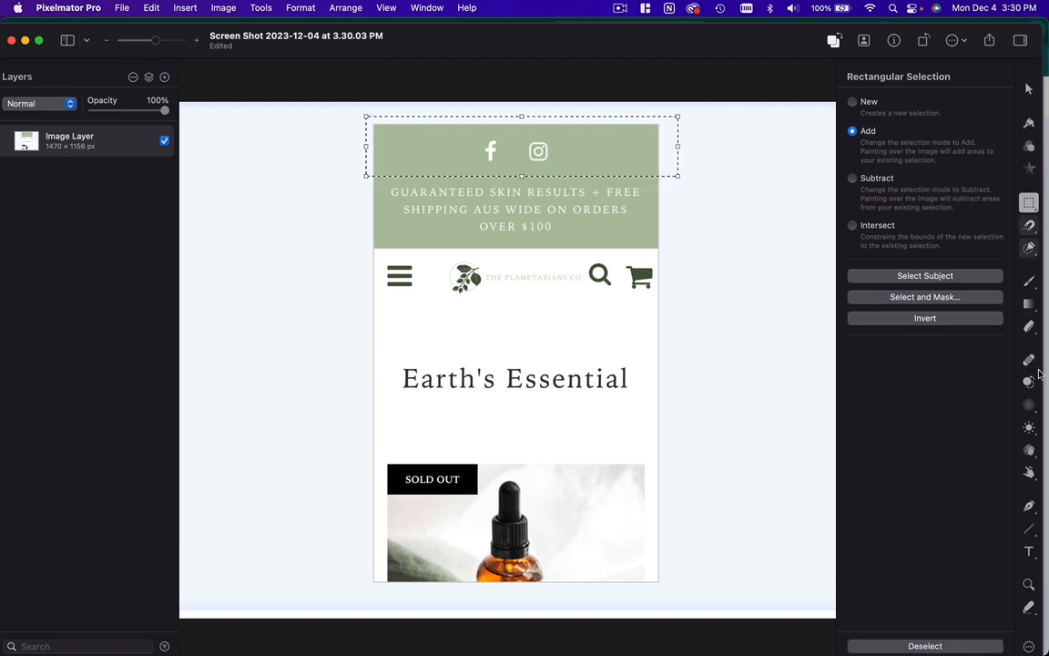
left_click(1030, 304)
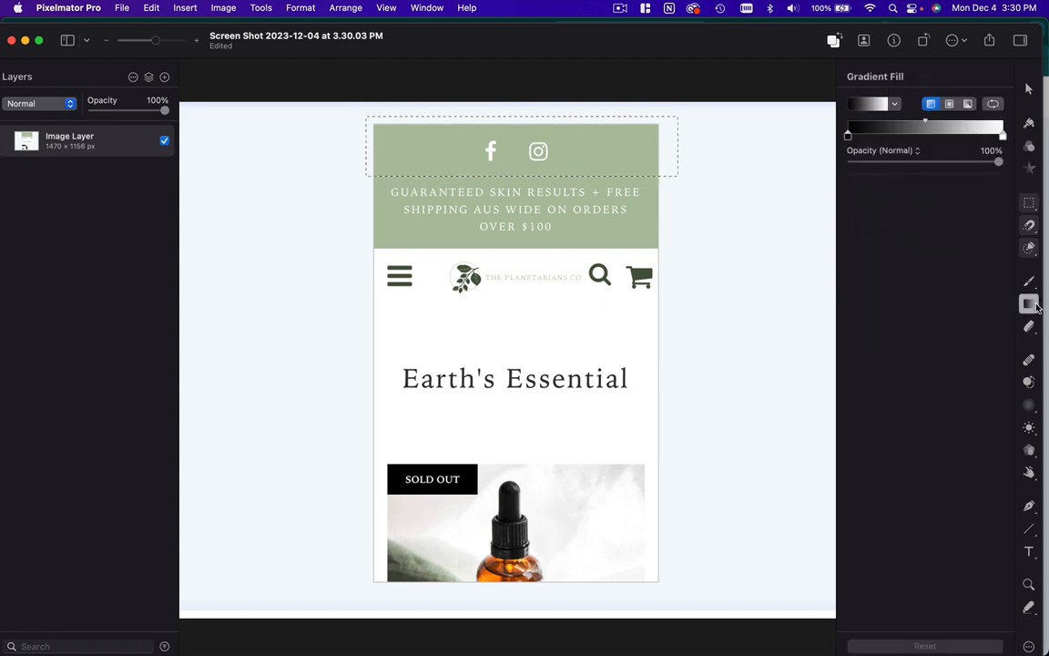
left_click(1030, 204)
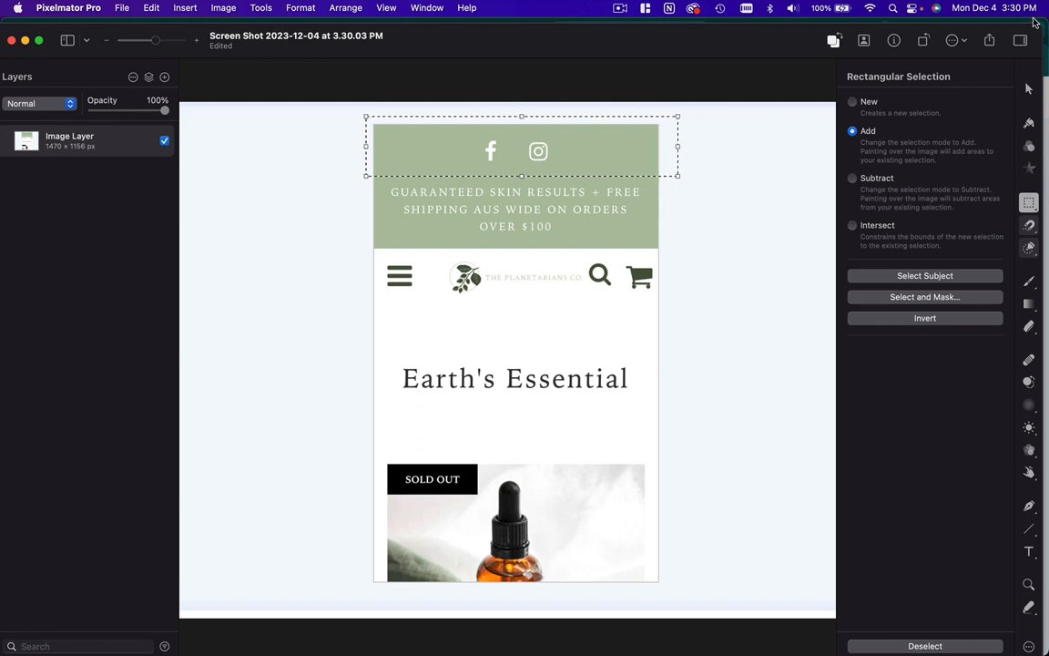
left_click(611, 9)
left_click(628, 58)
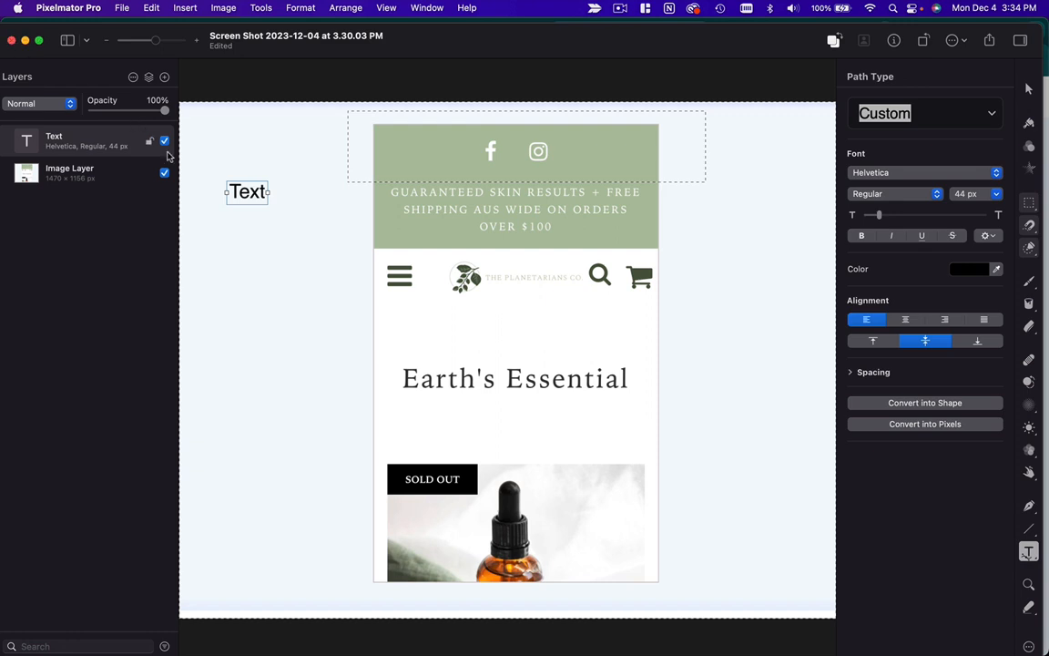
Delete the text layer and close the screenshot document without keeping it.
left_click(247, 191)
left_click_drag(267, 231, 255, 201)
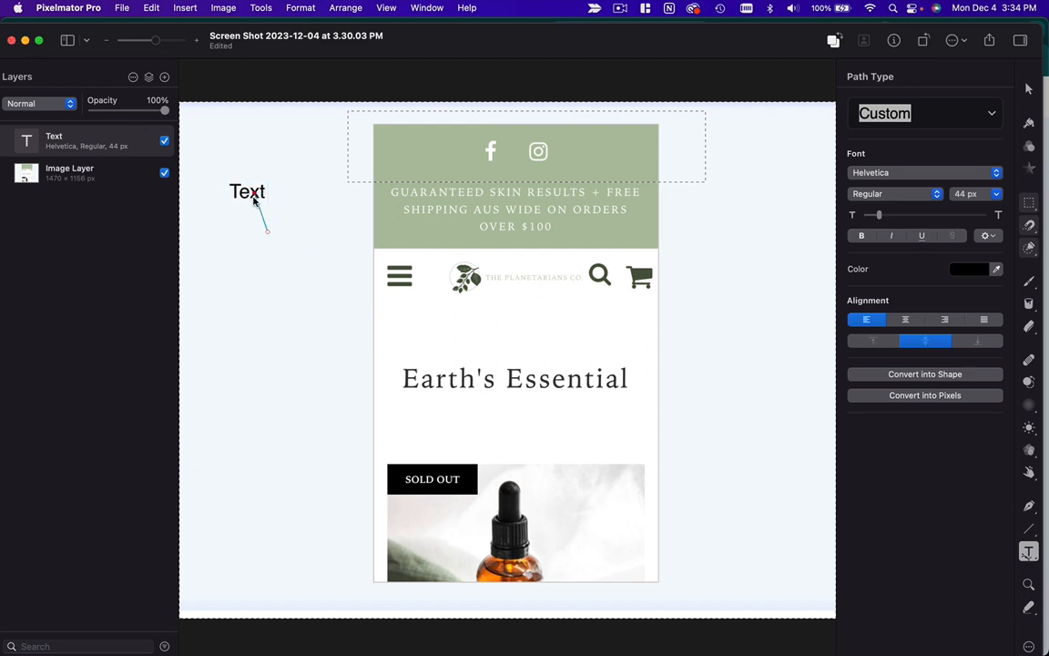
key("BackSpace")
key("BackSpace")
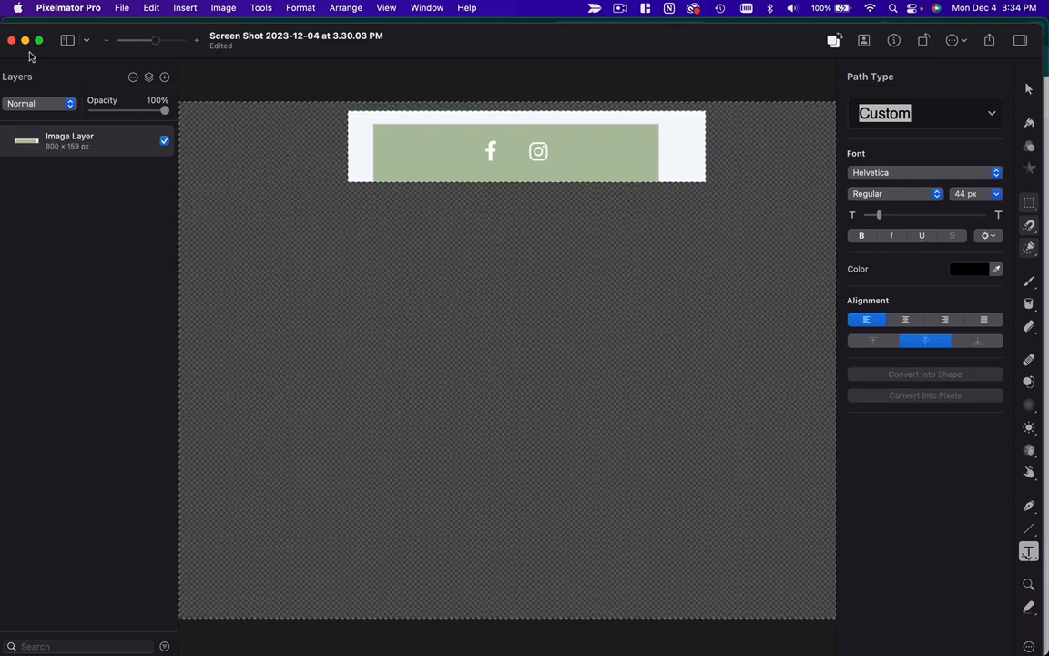
key("super+w")
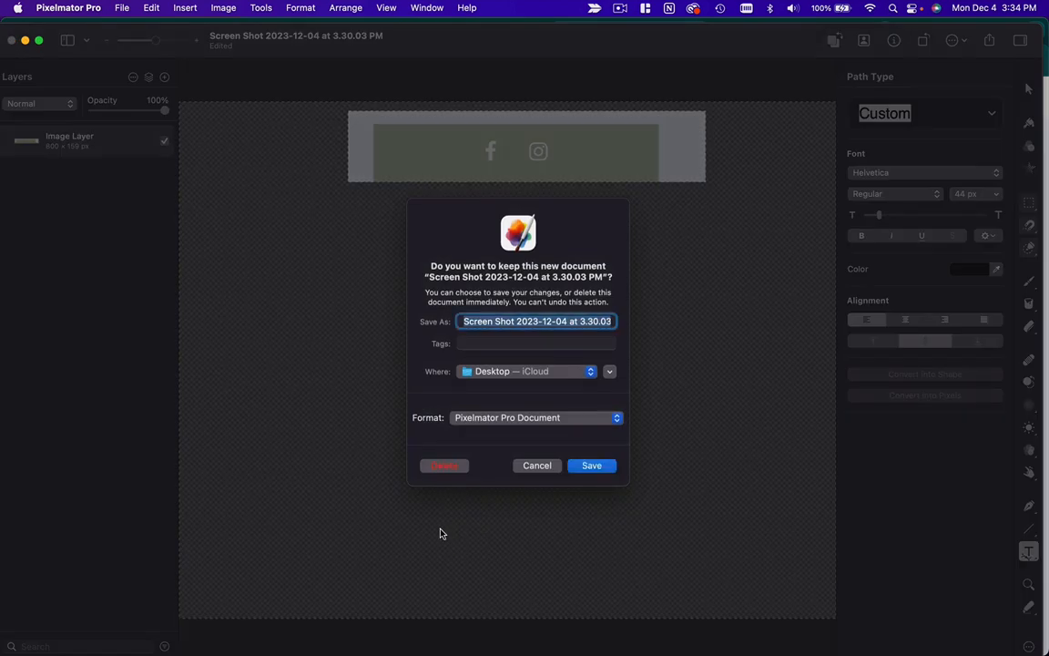
left_click(443, 466)
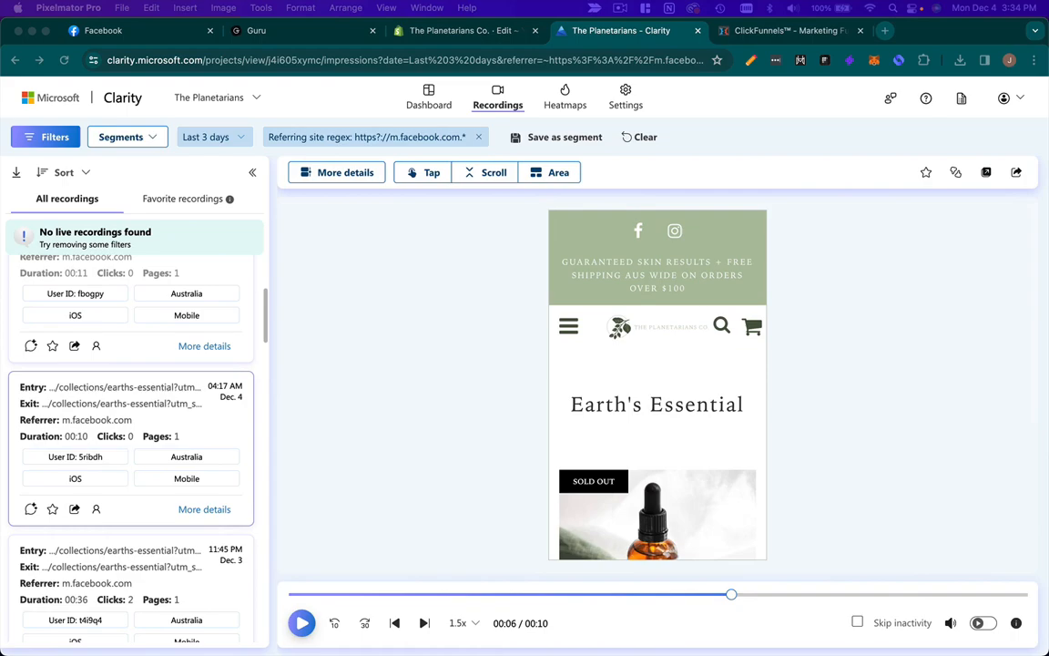
Capture an area about 546 × 682 px around the mobile page in the player for annotation in Skitch.
key("super+shift+5")
left_click_drag(507, 191, 880, 653)
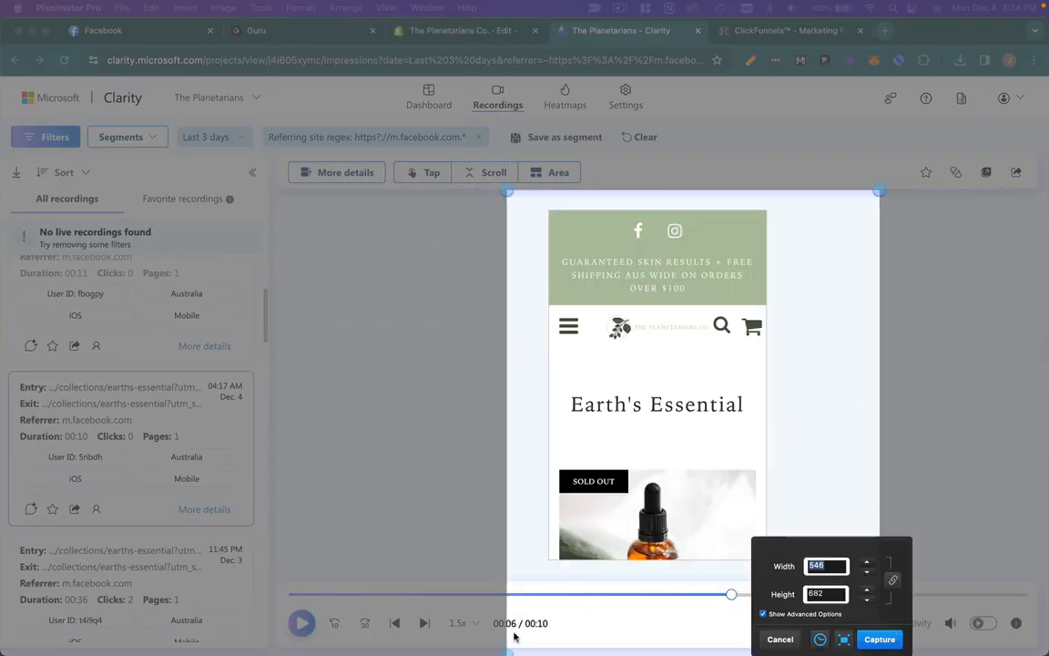
left_click(880, 640)
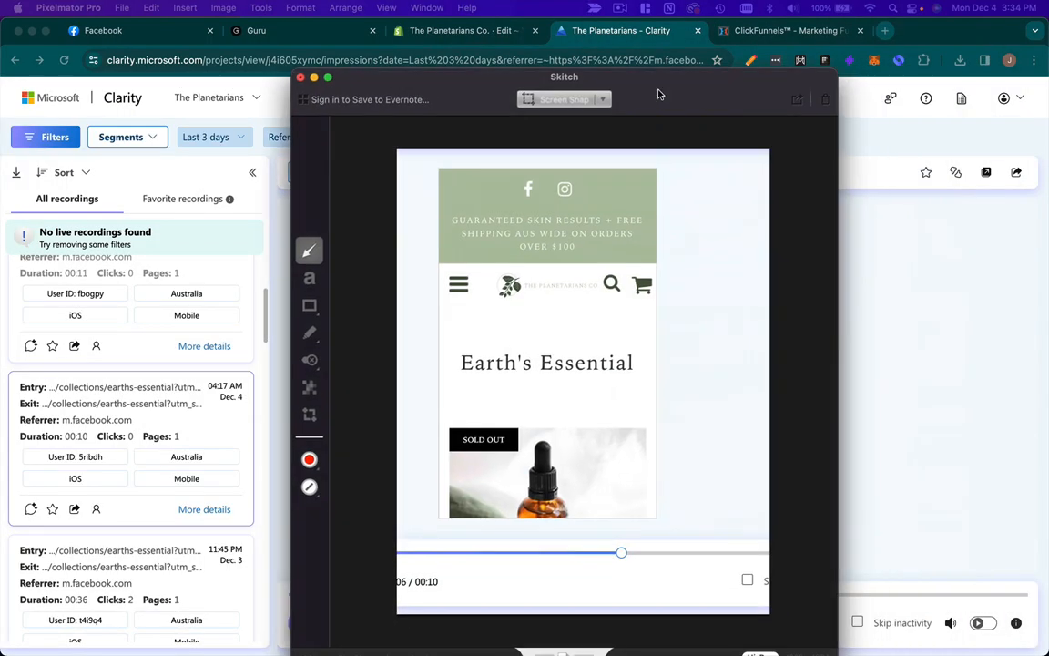
Draw a red arrow pointing at the green announcement banner and add the text "To long" below it.
mouse_move(756, 255)
left_mouse_down()
mouse_move(735, 296)
mouse_move(740, 234)
mouse_move(667, 255)
left_mouse_up()
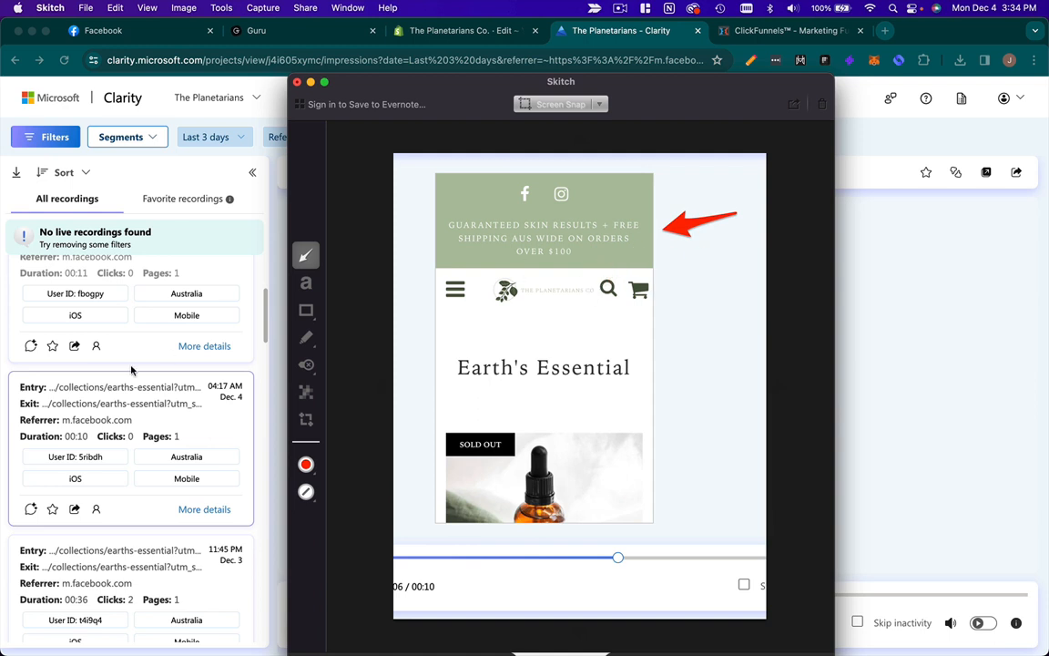
left_click(306, 283)
left_click(684, 293)
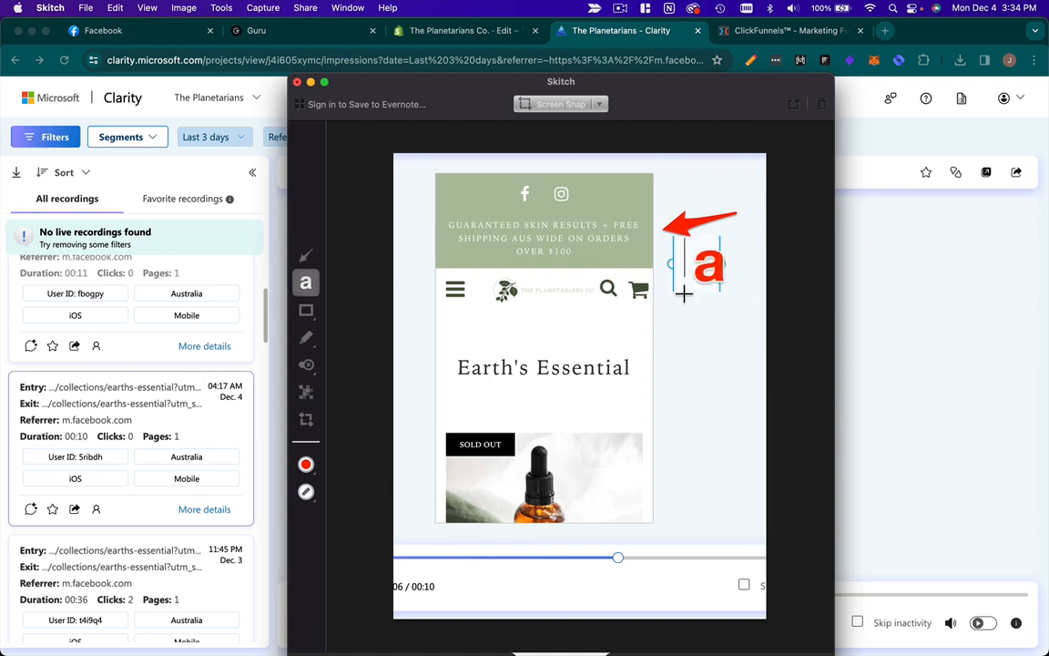
type("To long")
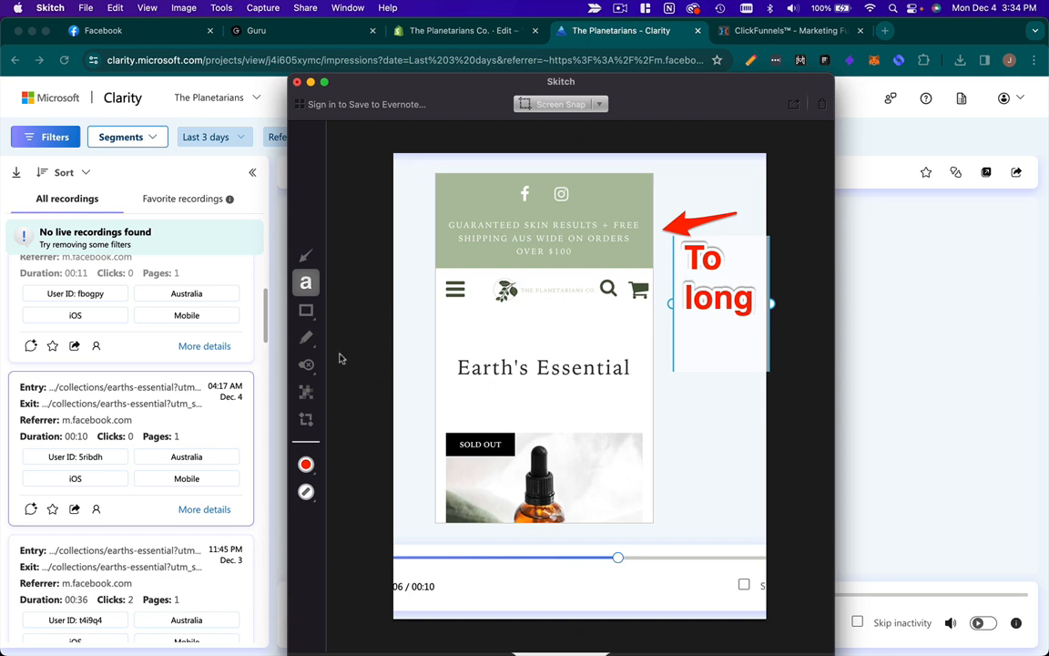
Draw red rectangles around the blank spaces above and below the "Earth's Essential" title.
left_click(306, 310)
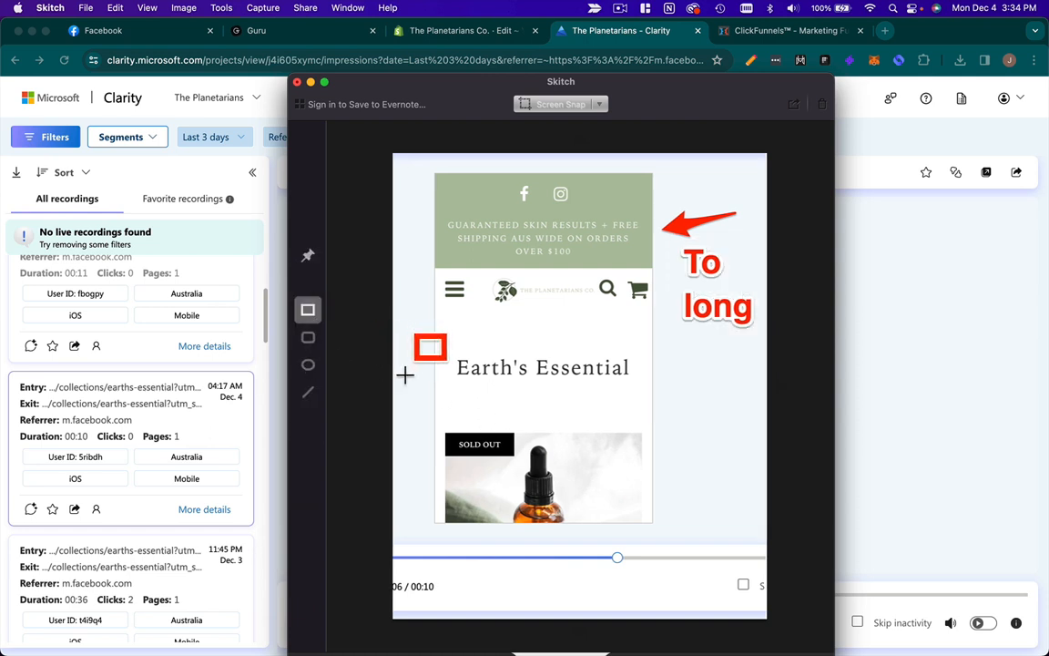
left_click_drag(424, 305, 686, 375)
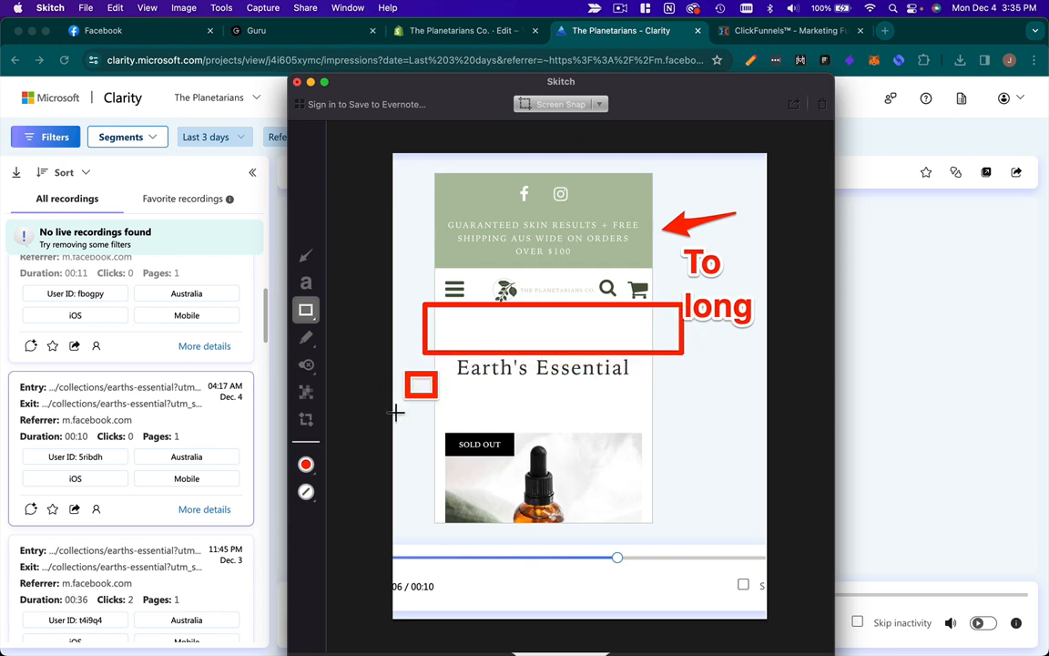
left_click_drag(420, 399, 695, 450)
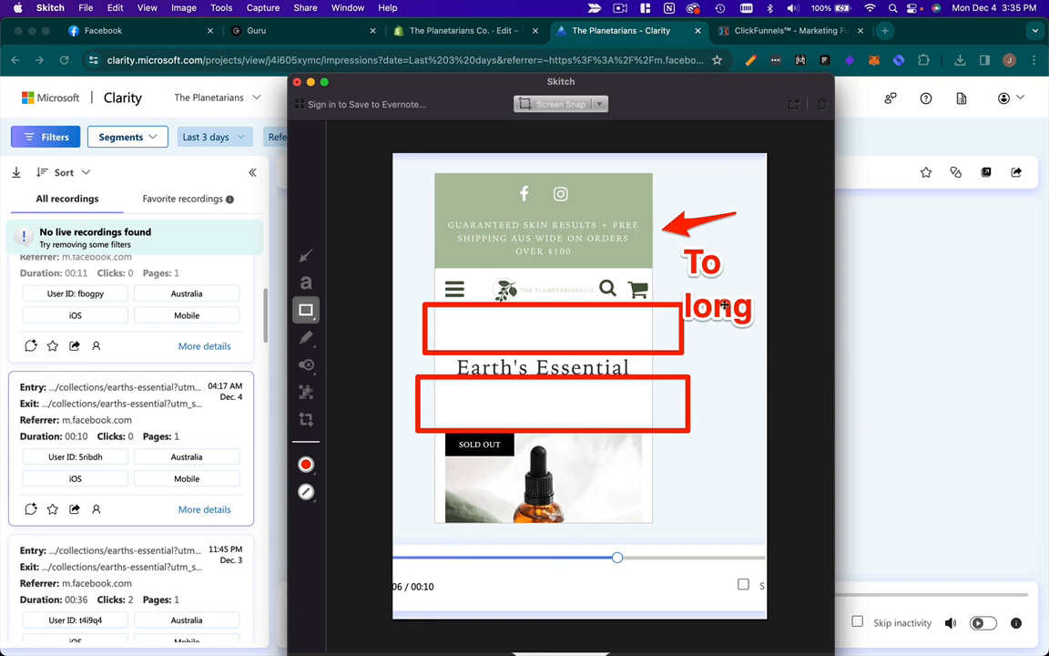
Move the "To long" text into the red rectangle above the "Earth's Essential" title.
left_click(725, 305)
left_click_drag(725, 305, 511, 342)
left_click_drag(604, 368, 686, 325)
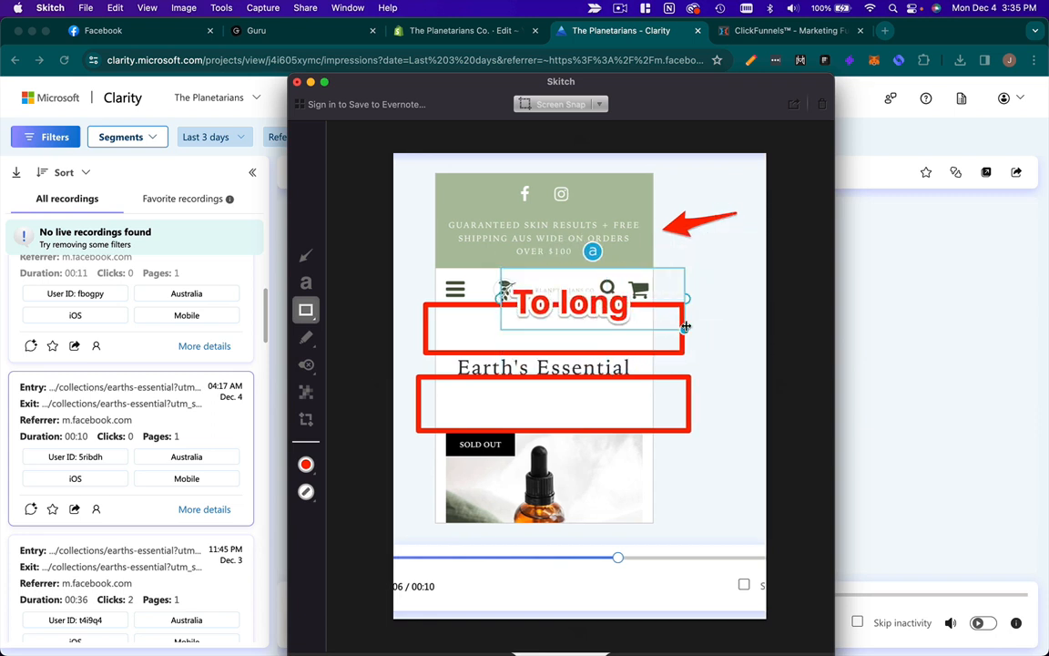
left_click(593, 307)
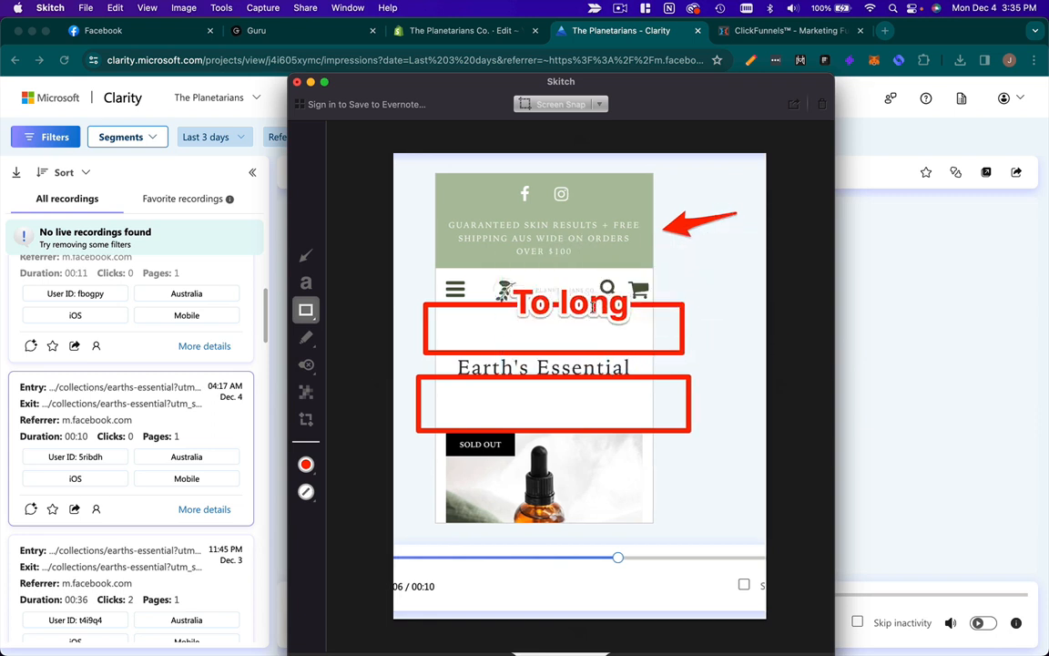
left_click(593, 307)
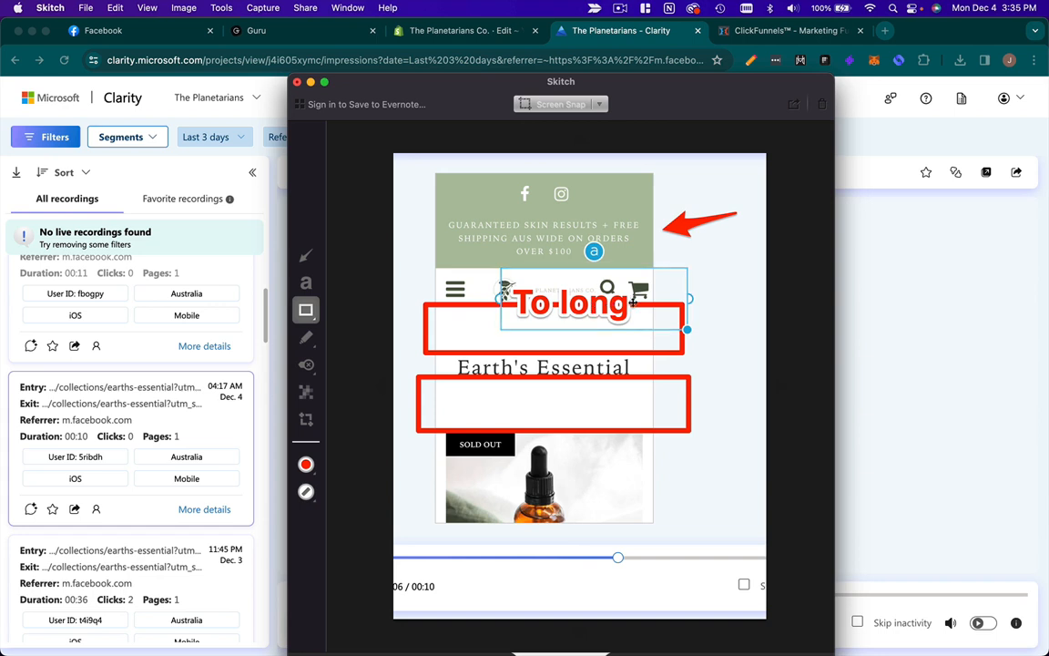
left_click(633, 301)
mouse_move(635, 304)
left_mouse_down()
mouse_move(571, 398)
mouse_move(581, 334)
left_mouse_up()
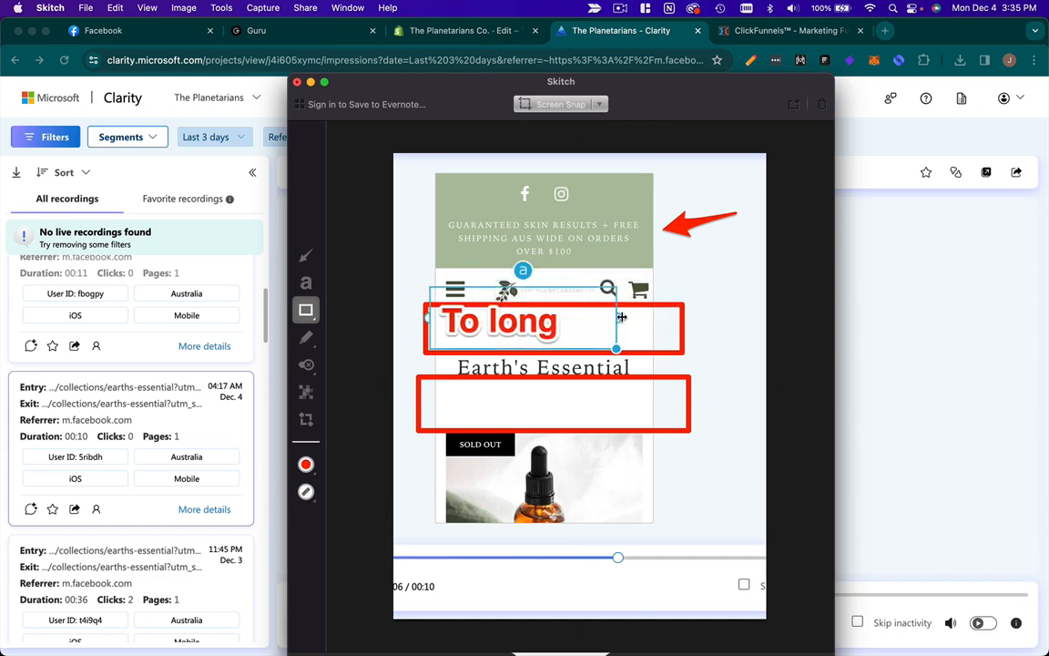
Replace the "To long" text with "Remove space" and widen its text box so the wording fits on one line.
double_click(550, 325)
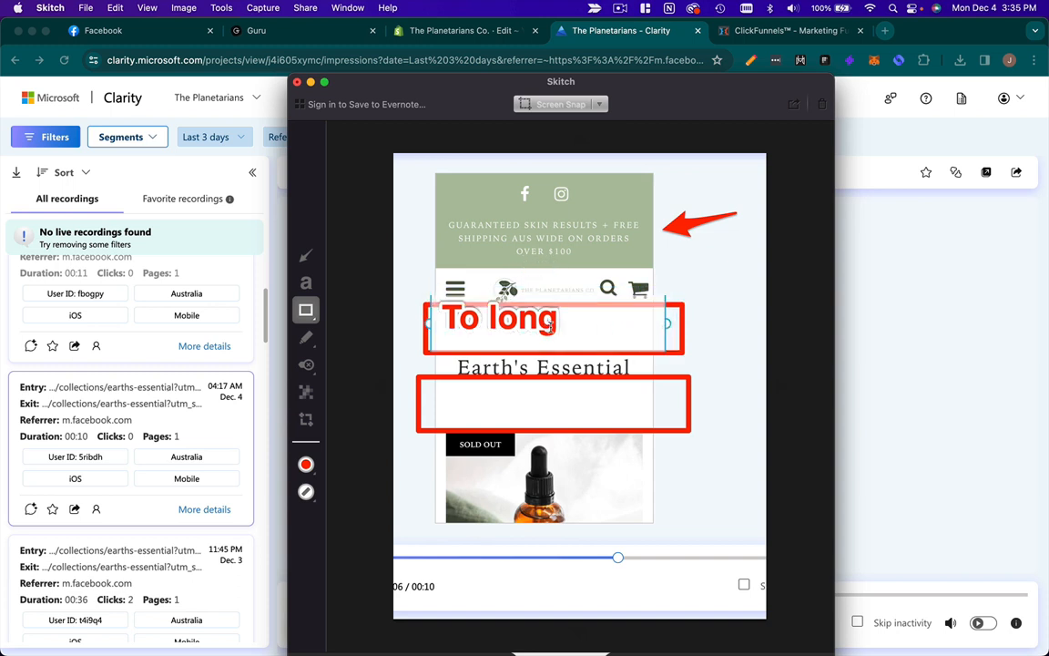
key("BackSpace")
key("BackSpace")
key("BackSpace")
key("BackSpace")
key("BackSpace")
key("BackSpace")
key("BackSpace")
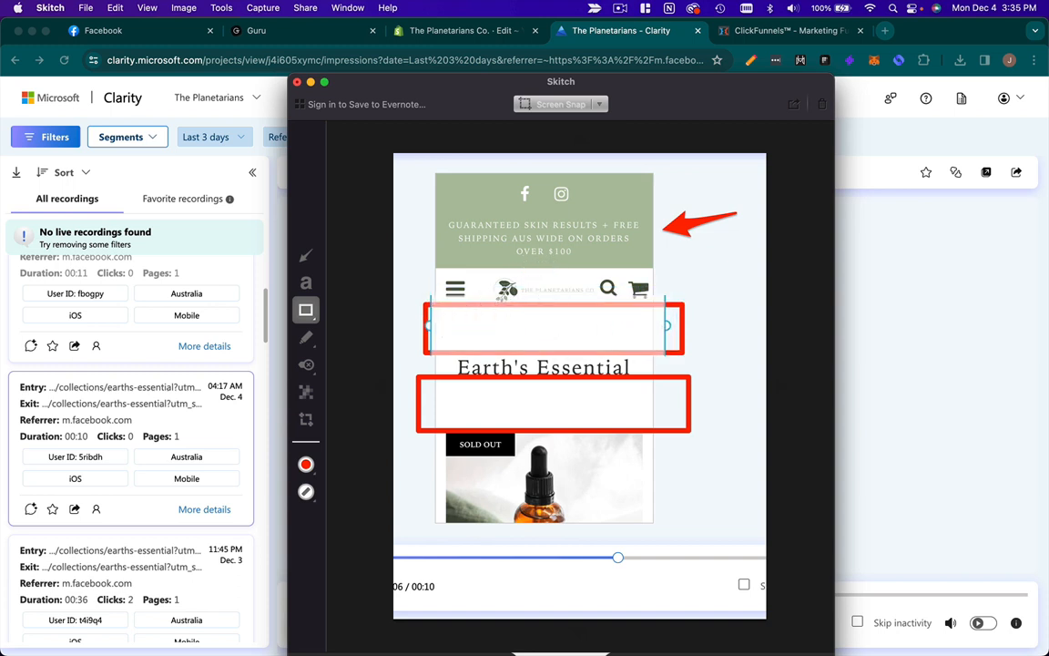
type("Remove space")
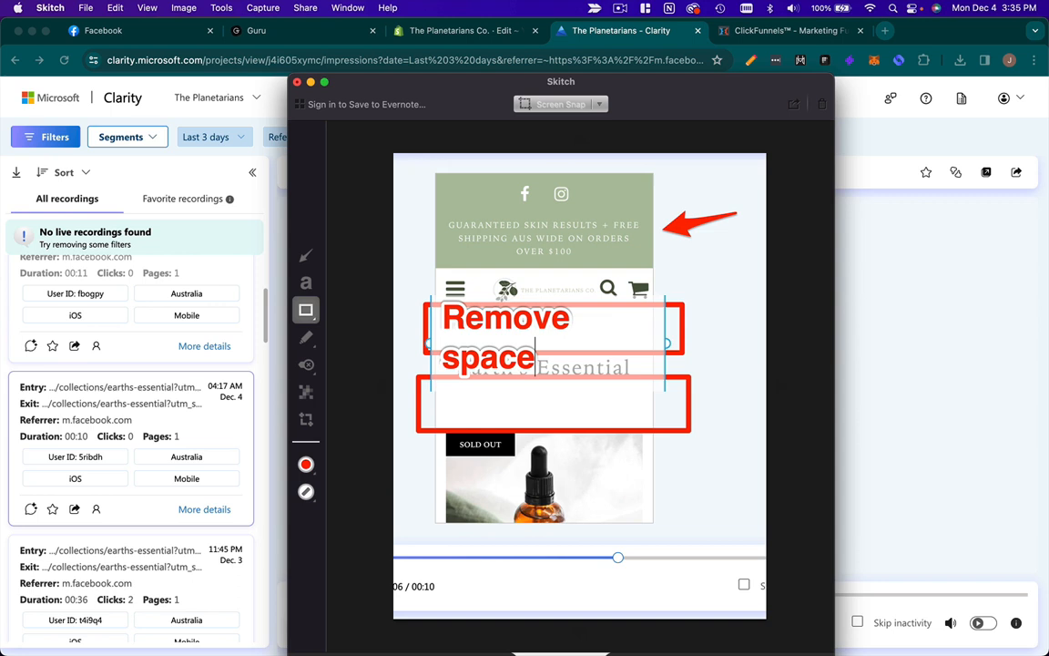
left_click_drag(666, 344, 699, 345)
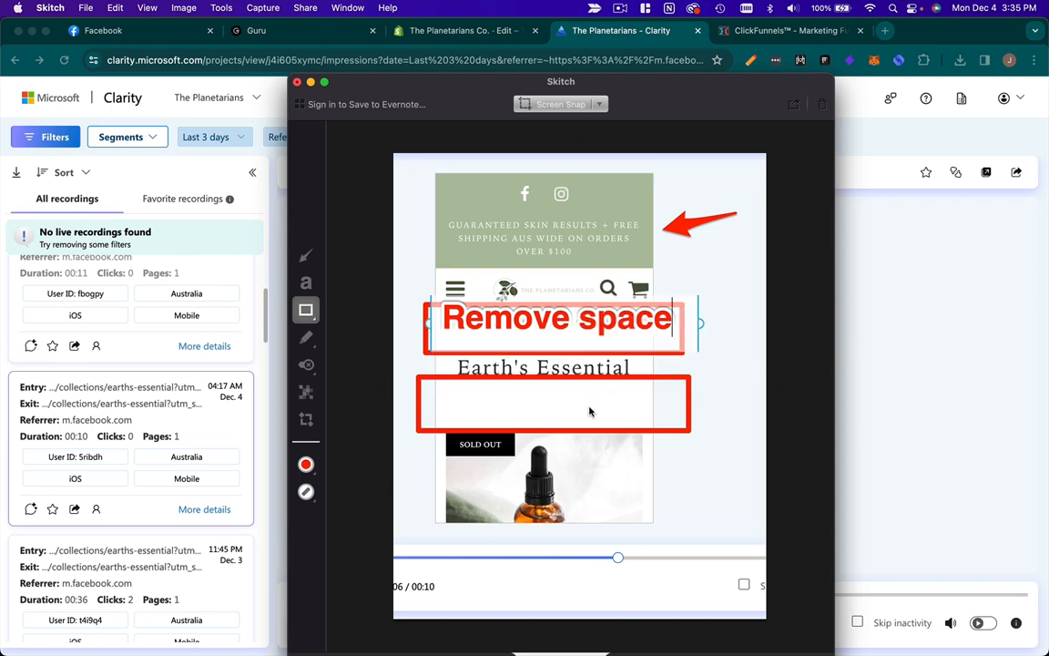
double_click(592, 325)
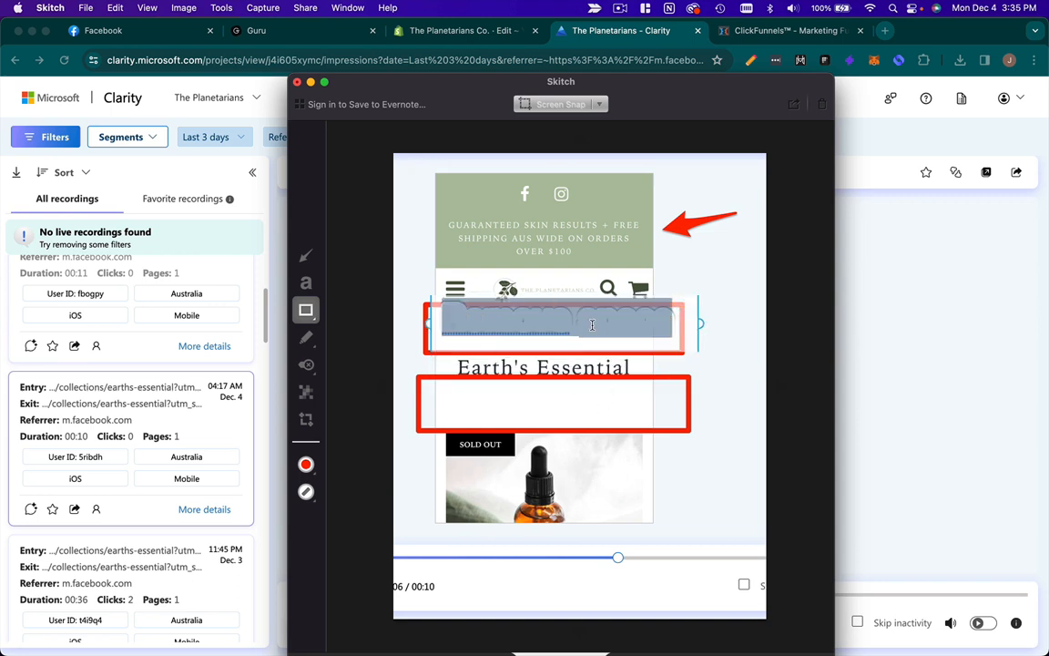
left_click(562, 396)
left_click_drag(696, 542, 530, 404)
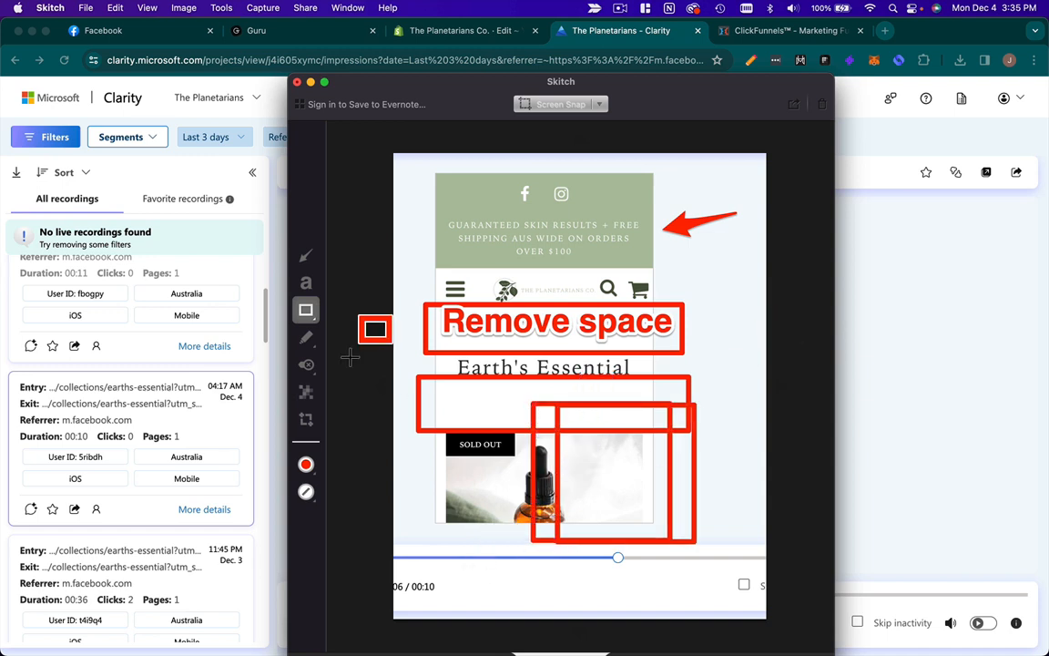
left_click(306, 256)
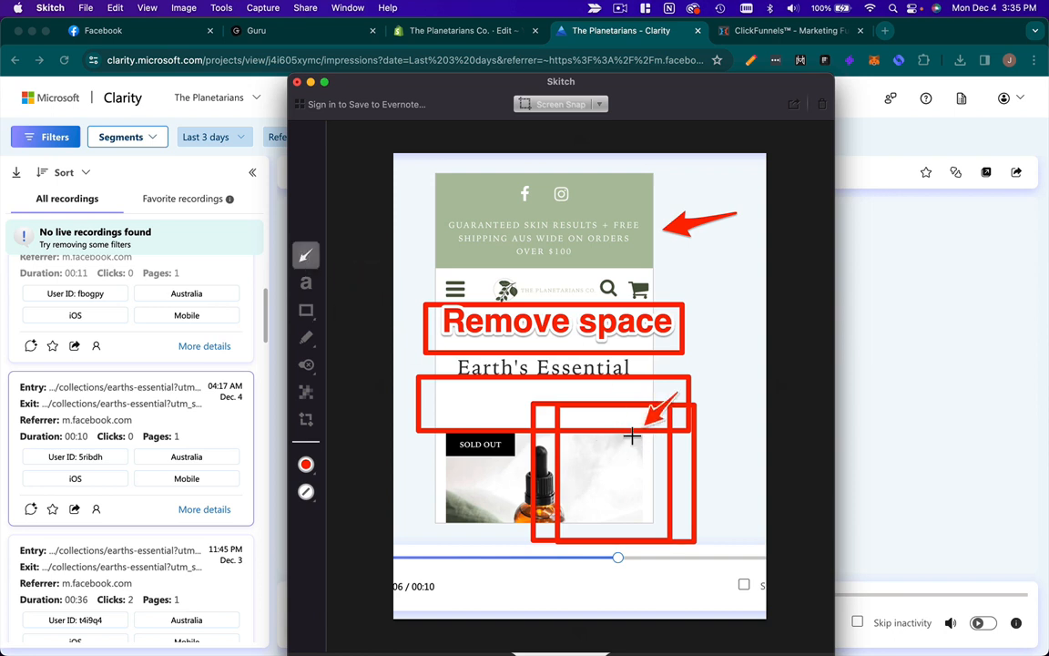
left_click(631, 405)
key("Delete")
left_click_drag(683, 386, 651, 416)
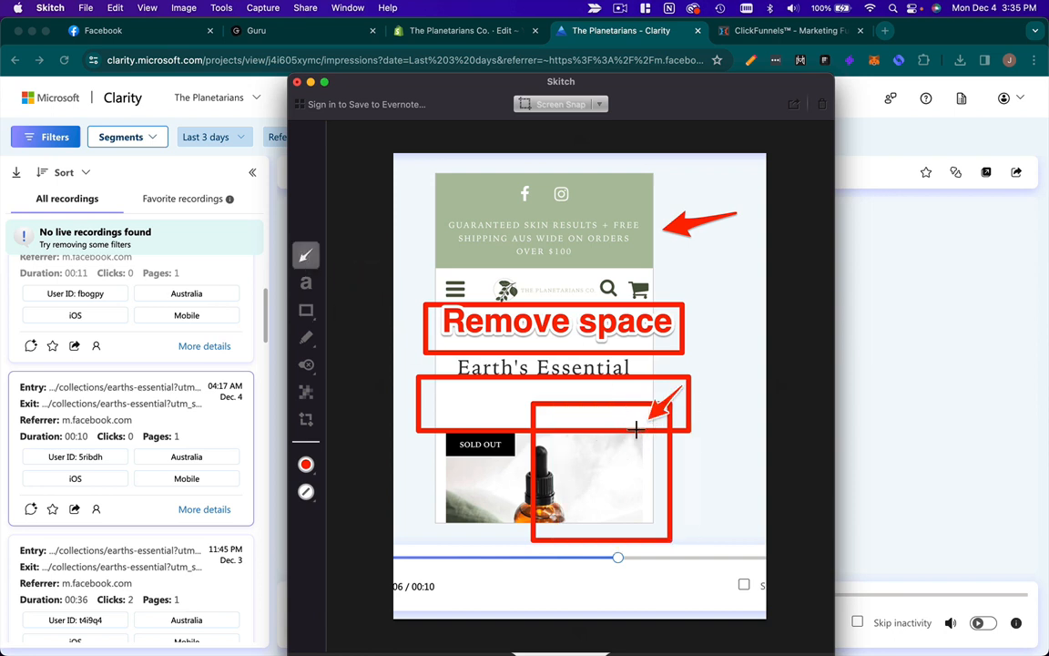
left_click_drag(511, 369, 629, 408)
left_click(635, 404)
key("Delete")
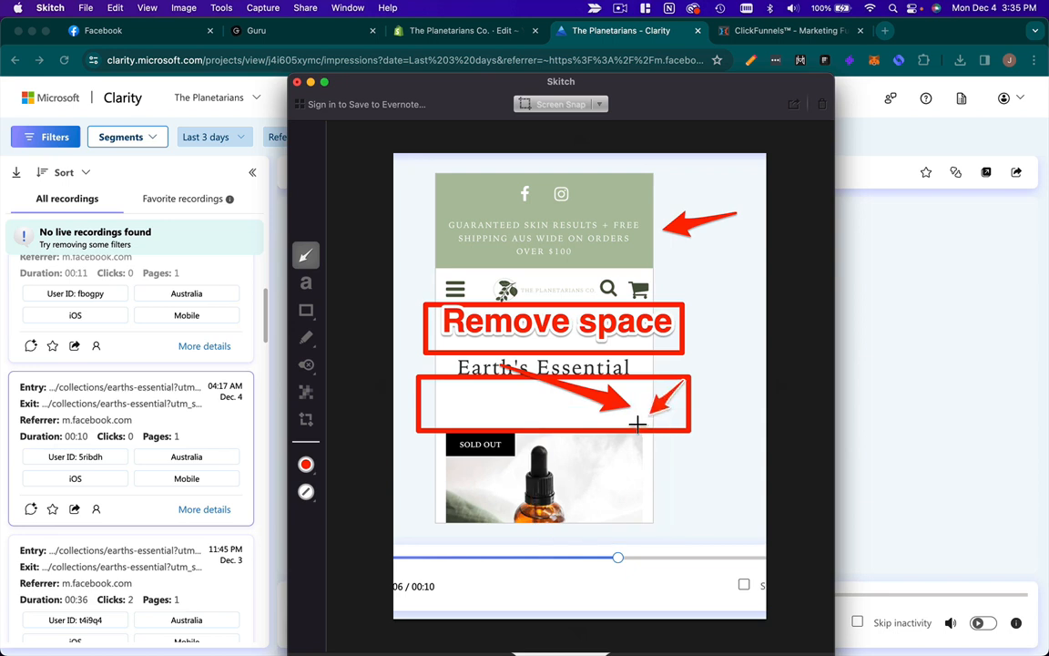
left_click(629, 405)
key("Delete")
left_click(644, 398)
key("Delete")
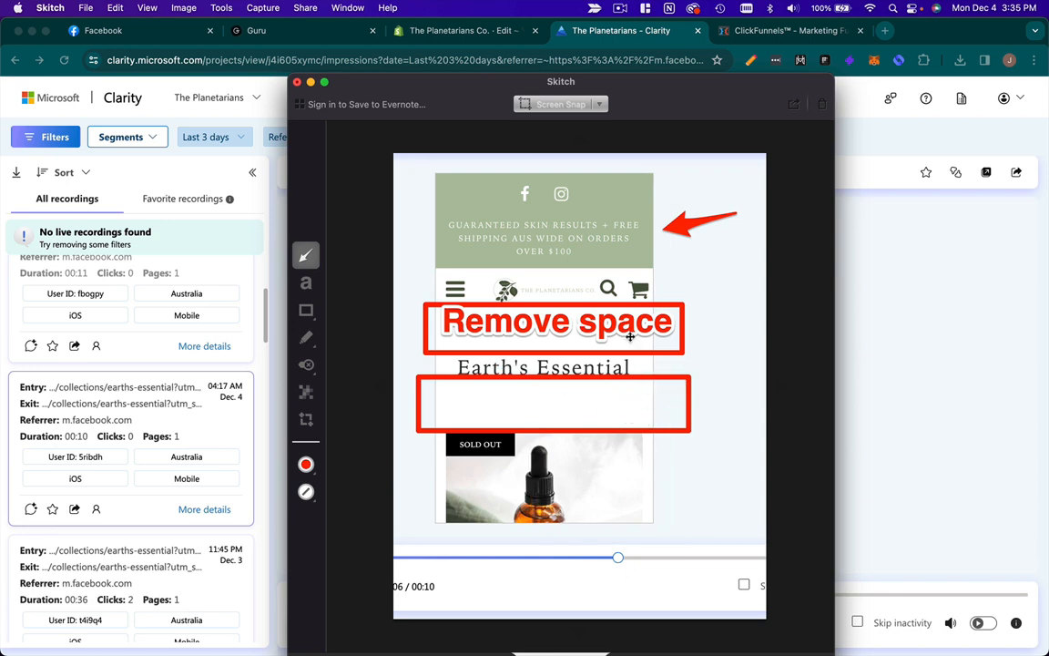
Duplicate the "Remove space" text into the red rectangle below the title and shrink the copy to fit inside it.
left_click(630, 337)
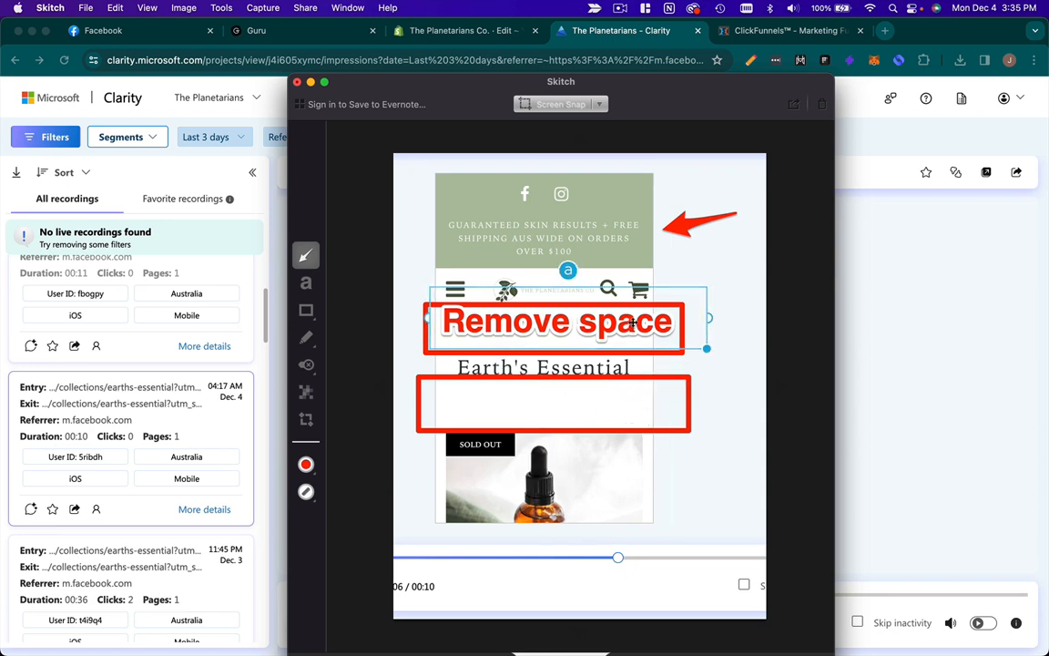
key("cmd+c")
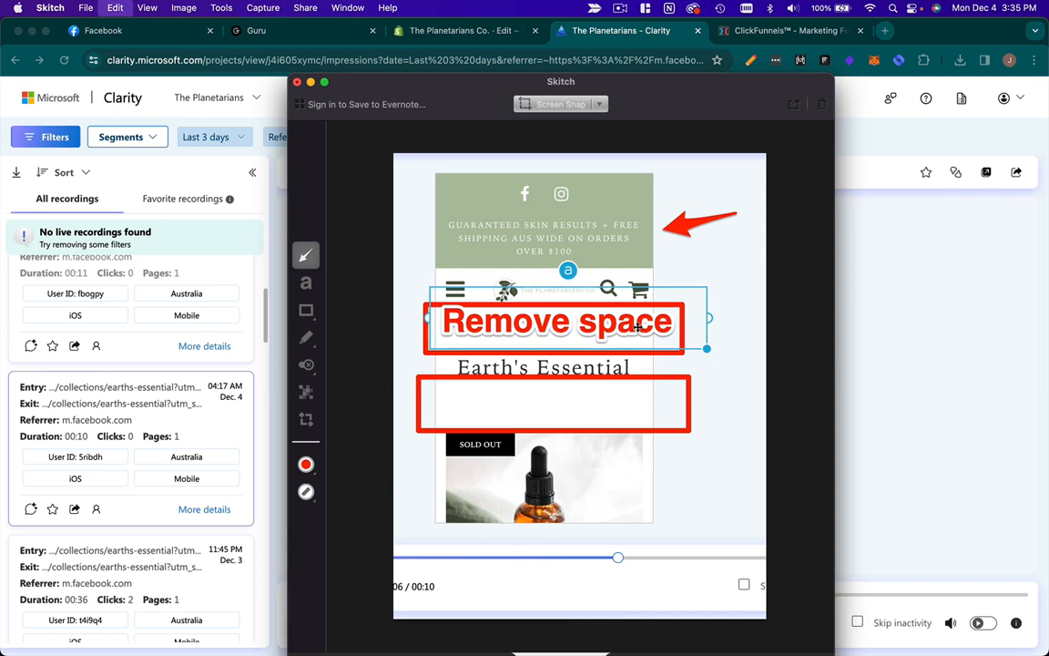
key("cmd+v")
left_click_drag(608, 326, 607, 417)
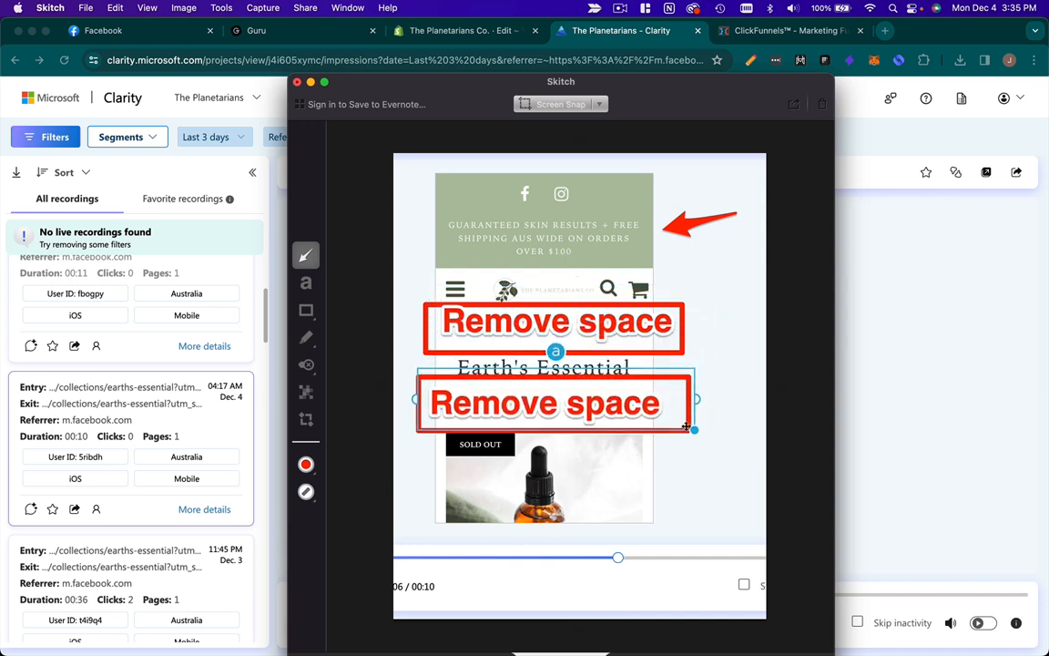
mouse_move(689, 427)
left_mouse_down()
mouse_move(572, 404)
mouse_move(602, 401)
left_mouse_up()
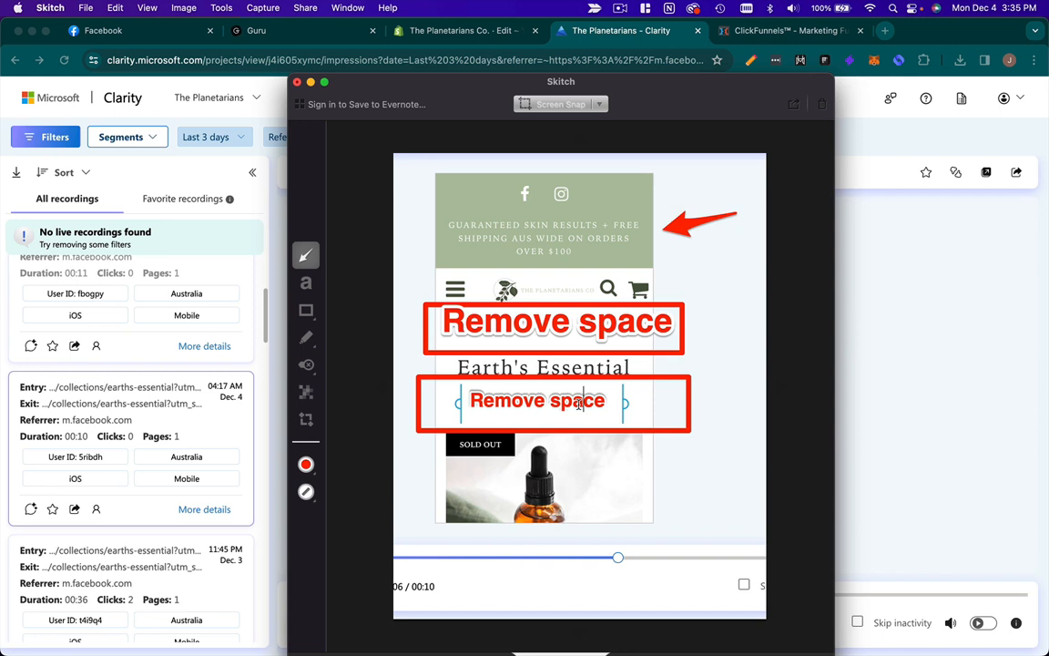
Change the copied text to "Remove white space" and fit it on one line inside the lower rectangle.
key("BackSpace")
key("BackSpace")
key("BackSpace")
key("BackSpace")
key("BackSpace")
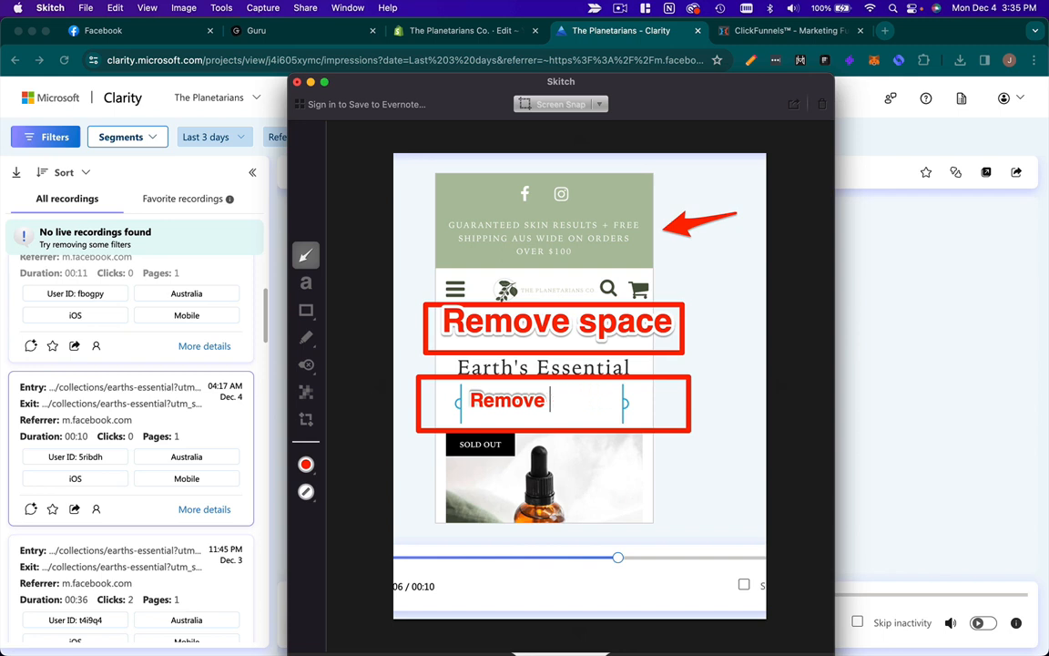
type("white space")
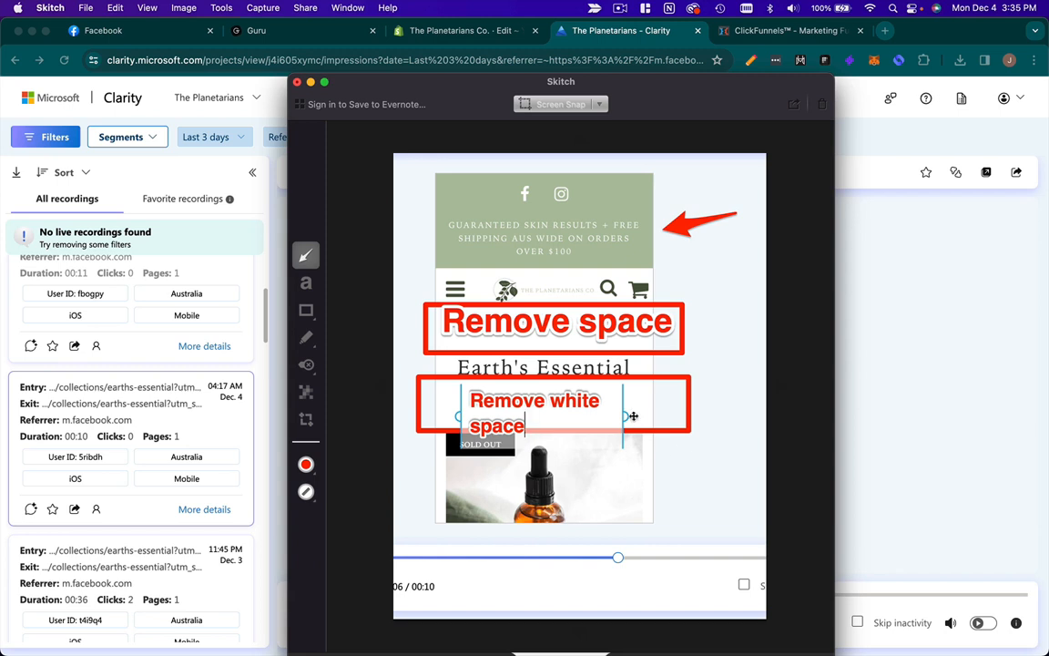
left_click_drag(628, 414, 704, 403)
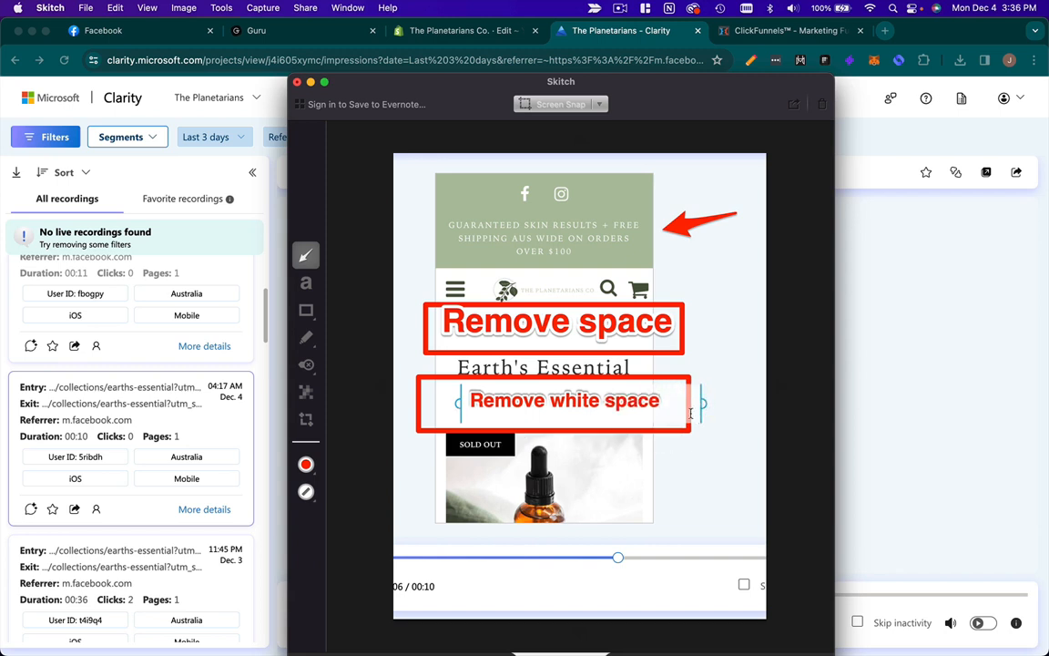
left_click(557, 364)
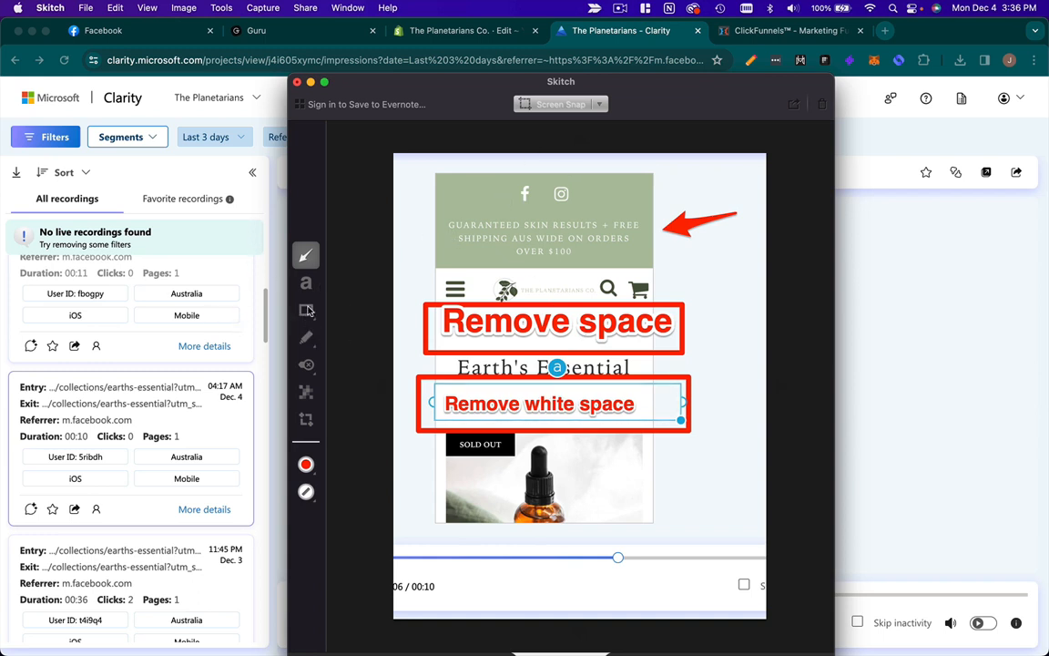
Draw a red rectangle around the Facebook and Instagram icons in the green banner and move the existing arrow to point at it.
left_click(307, 421)
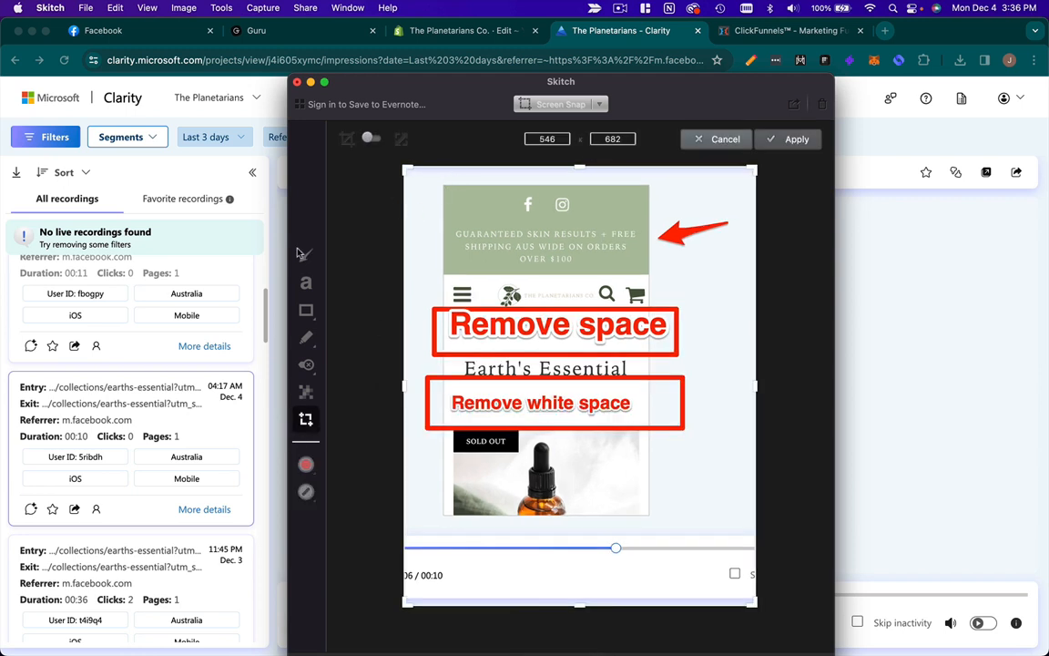
left_click(306, 310)
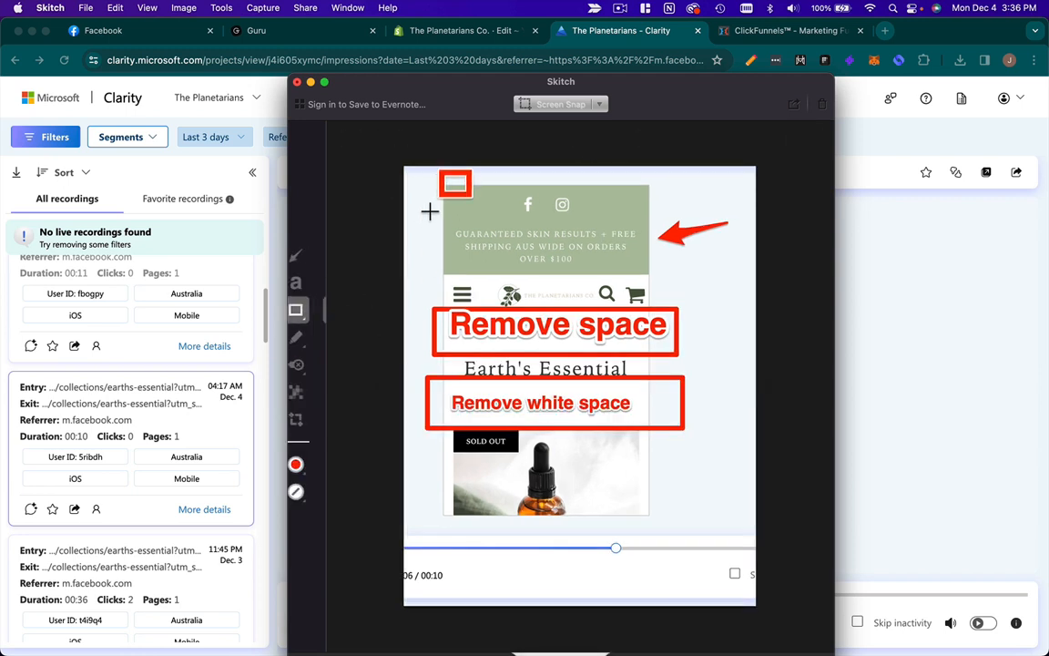
mouse_move(430, 199)
left_mouse_down()
mouse_move(661, 301)
mouse_move(683, 255)
left_mouse_up()
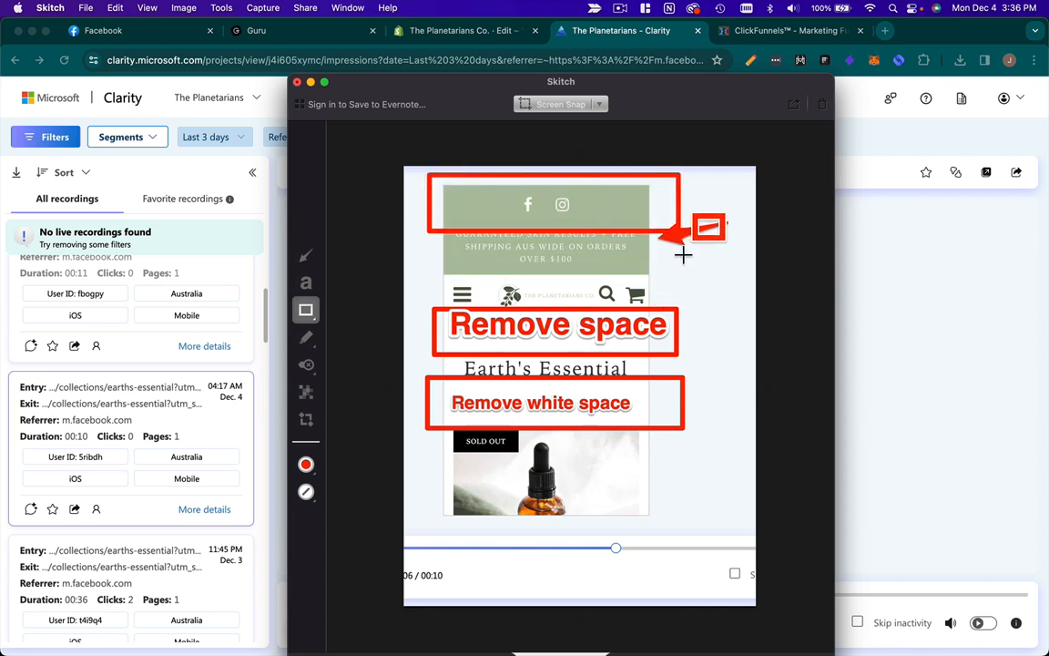
left_click(307, 258)
left_click_drag(678, 236, 711, 197)
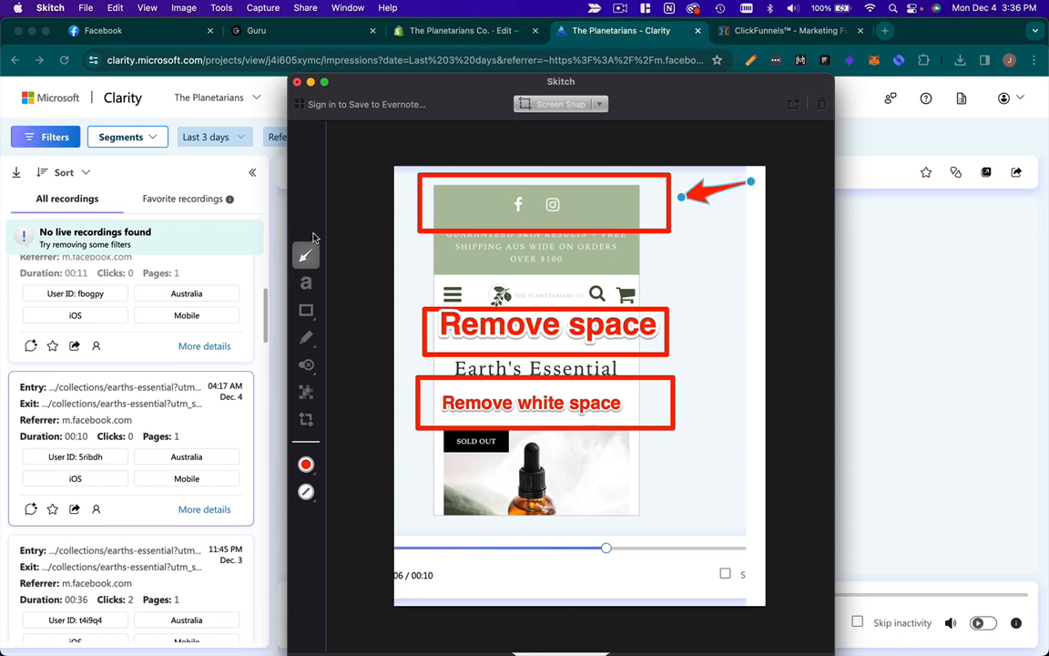
left_click(306, 311)
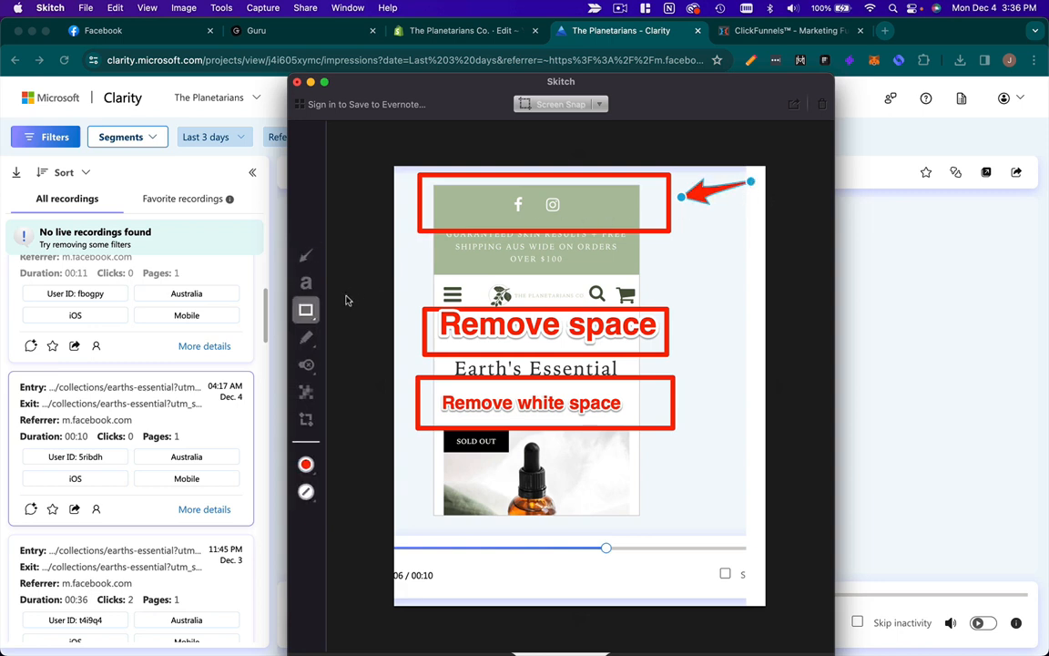
left_click(306, 256)
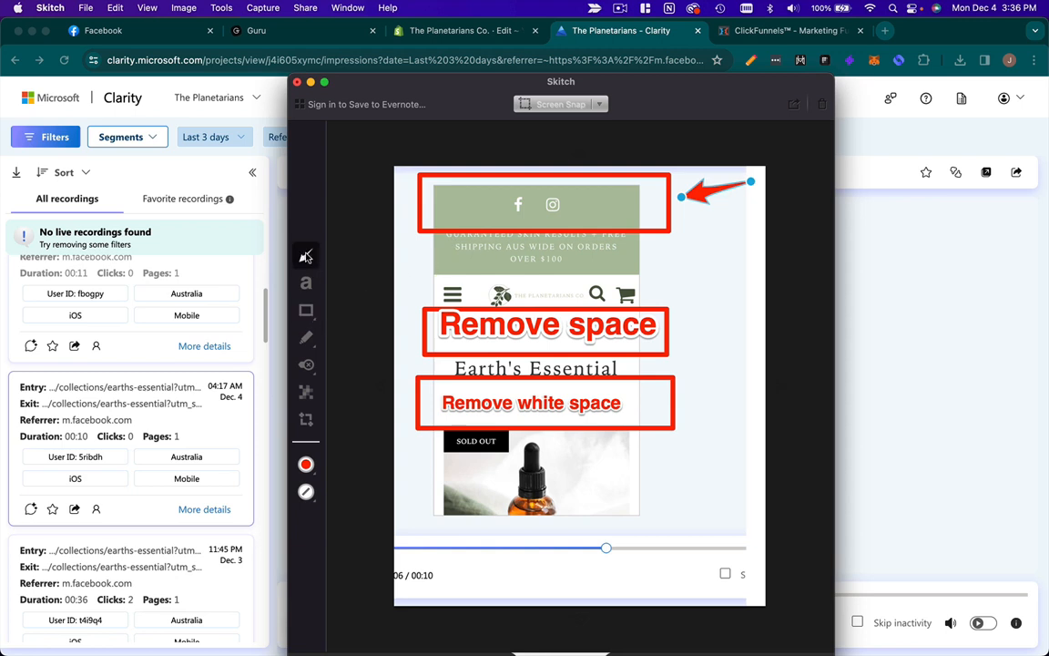
Draw a red arrow pointing at the shipping text in the green banner and start a text box beside the arrow.
mouse_move(736, 232)
left_mouse_down()
mouse_move(693, 271)
mouse_move(660, 272)
mouse_move(654, 260)
left_mouse_up()
left_click_drag(401, 268, 367, 297)
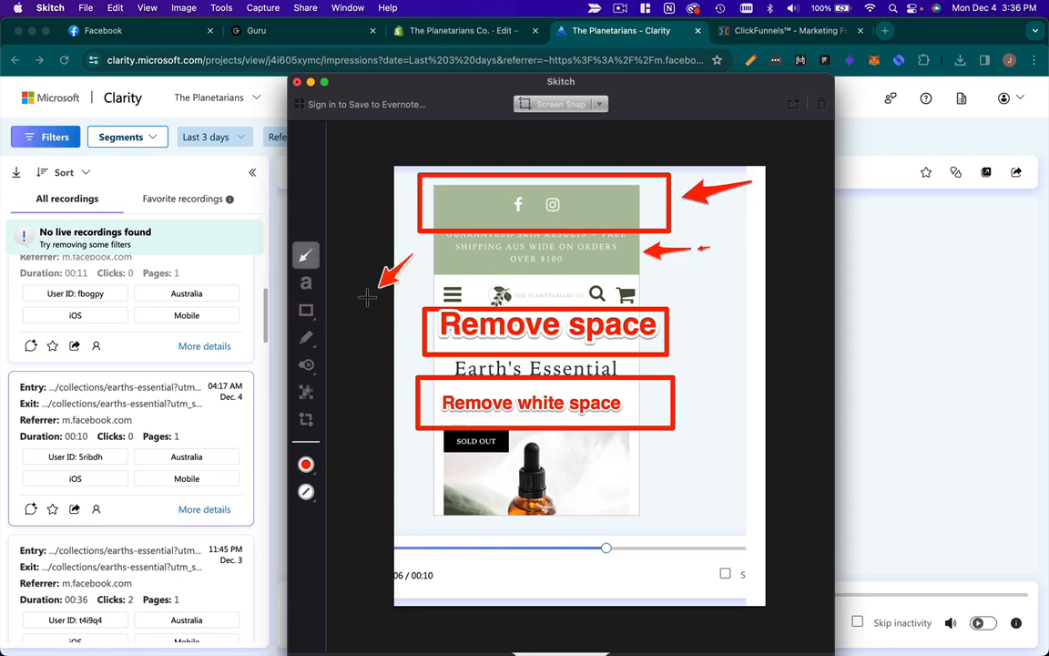
left_click(307, 283)
left_click(700, 266)
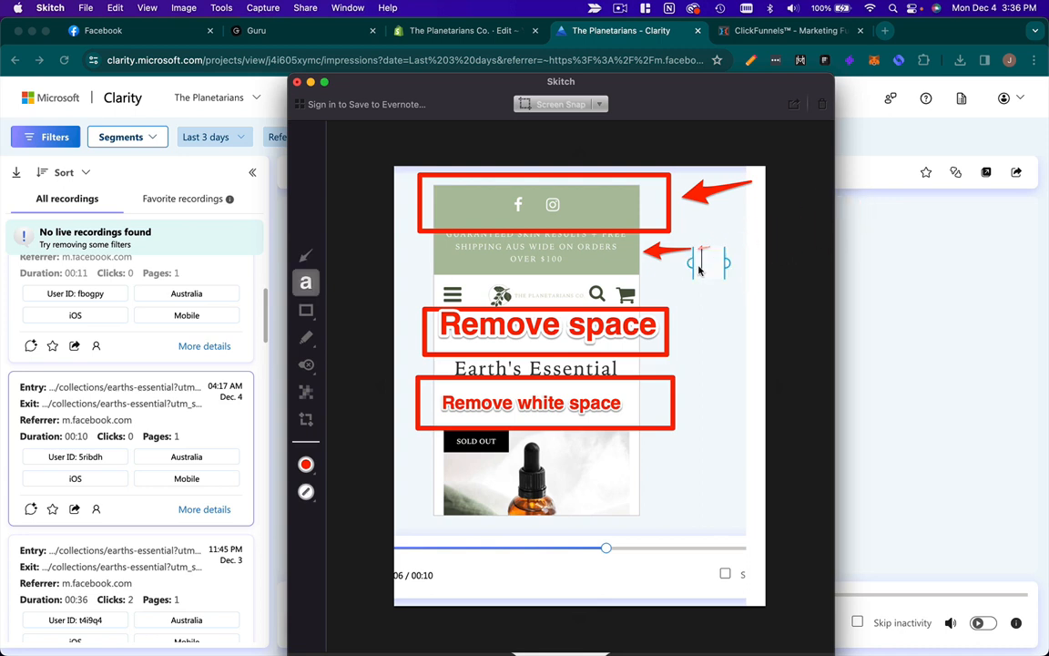
type("To big")
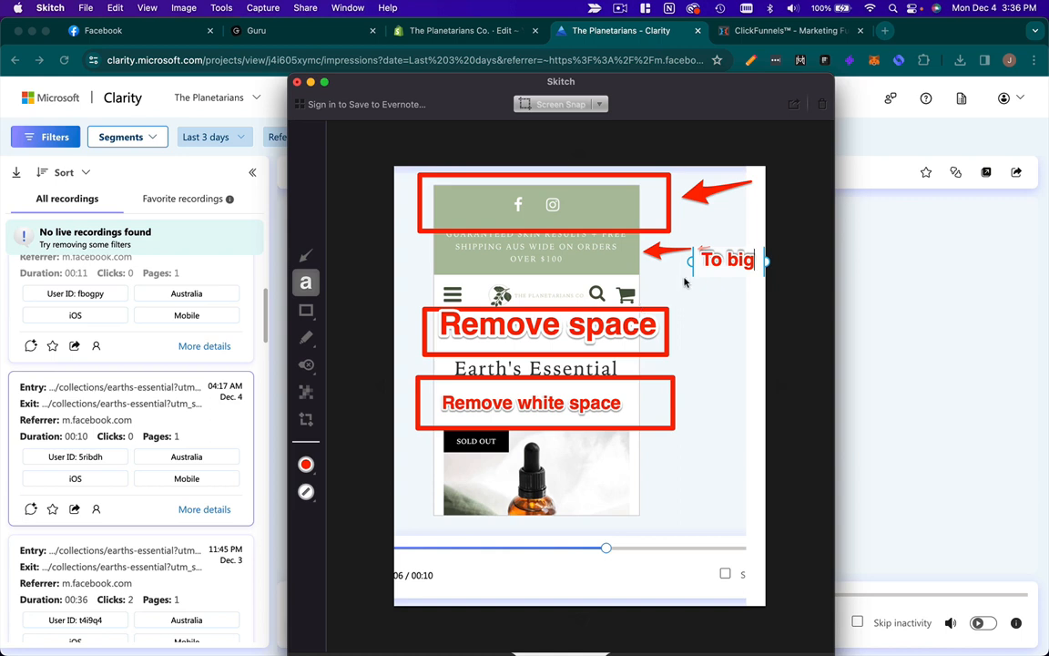
triple_click(720, 265)
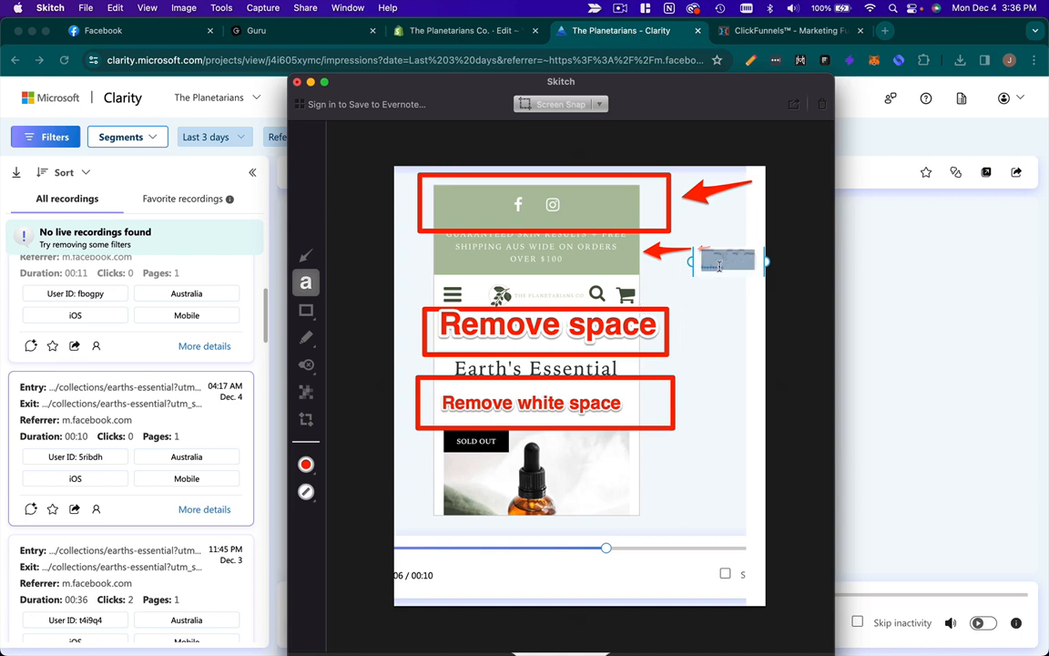
type("This se")
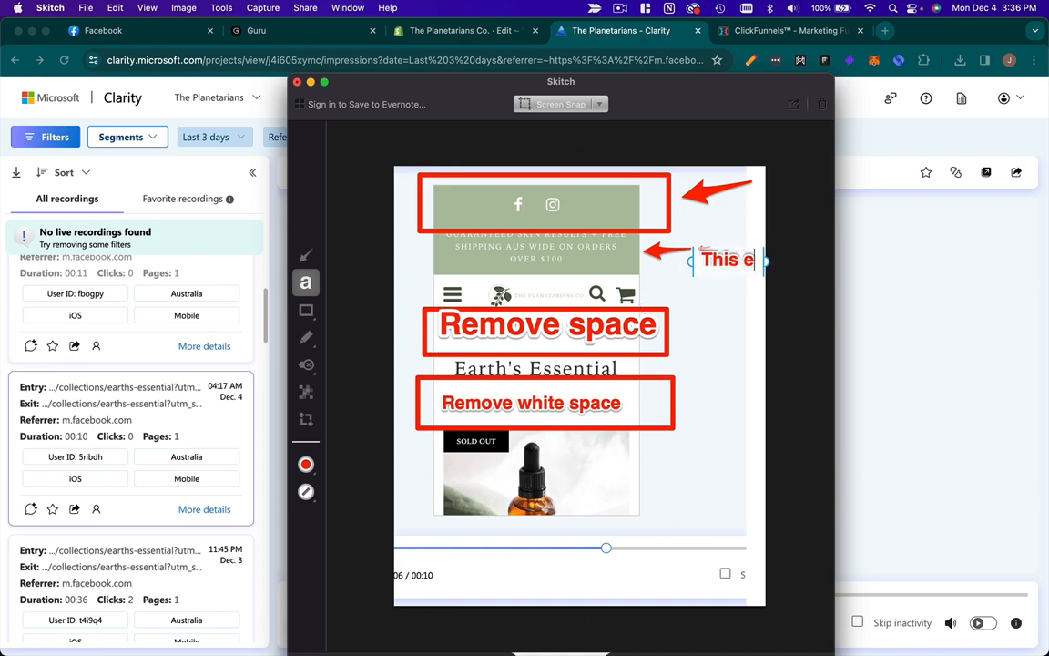
type("ction sho")
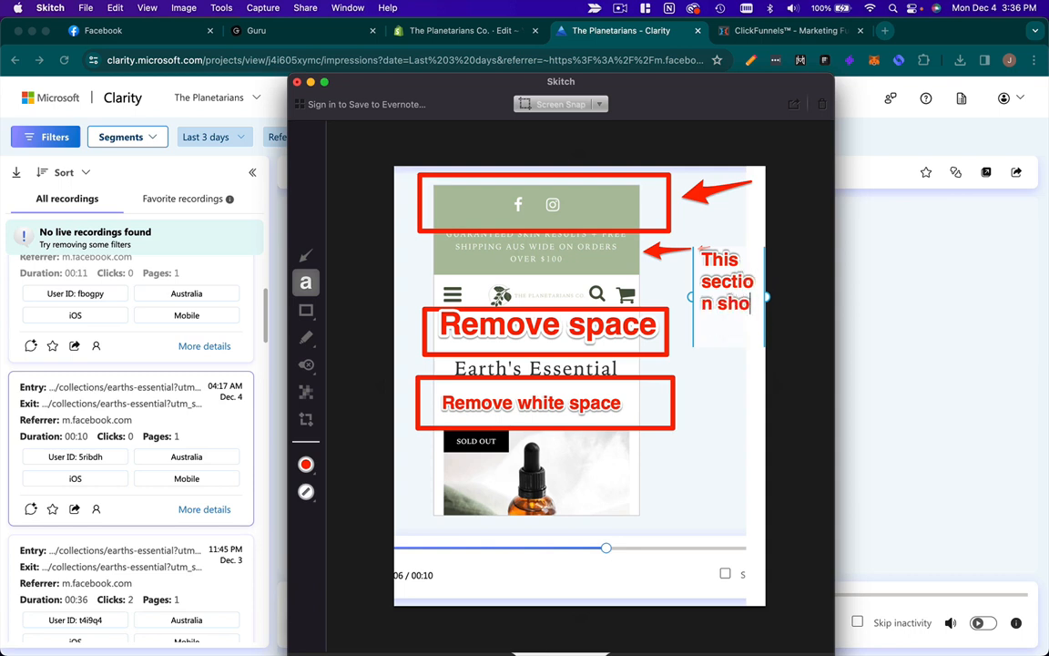
type("uld only be")
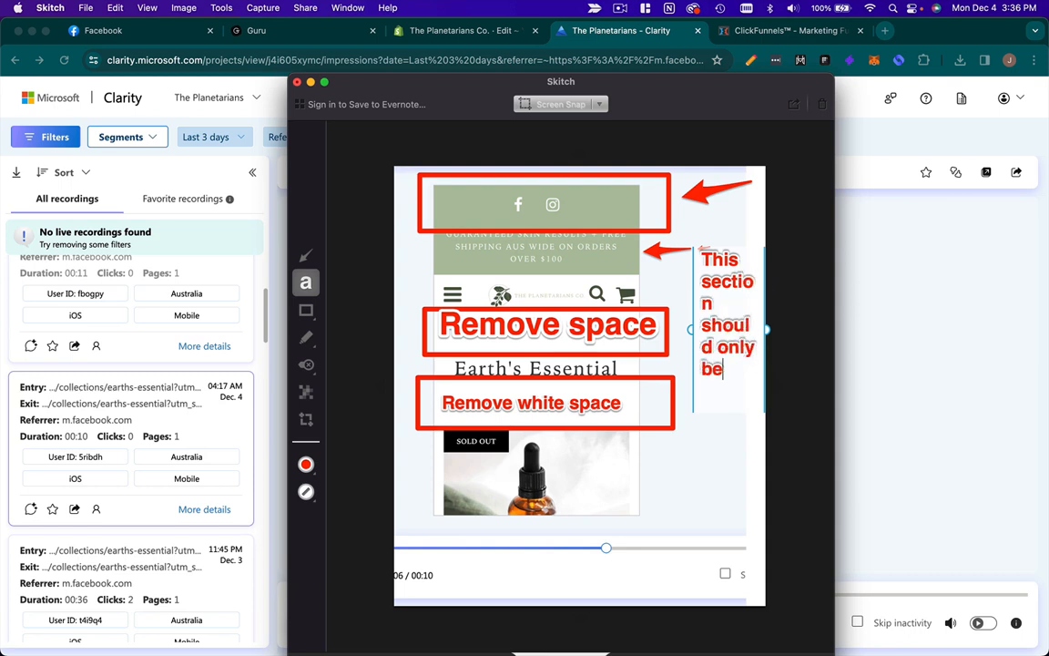
key("super+a")
key("BackSpace")
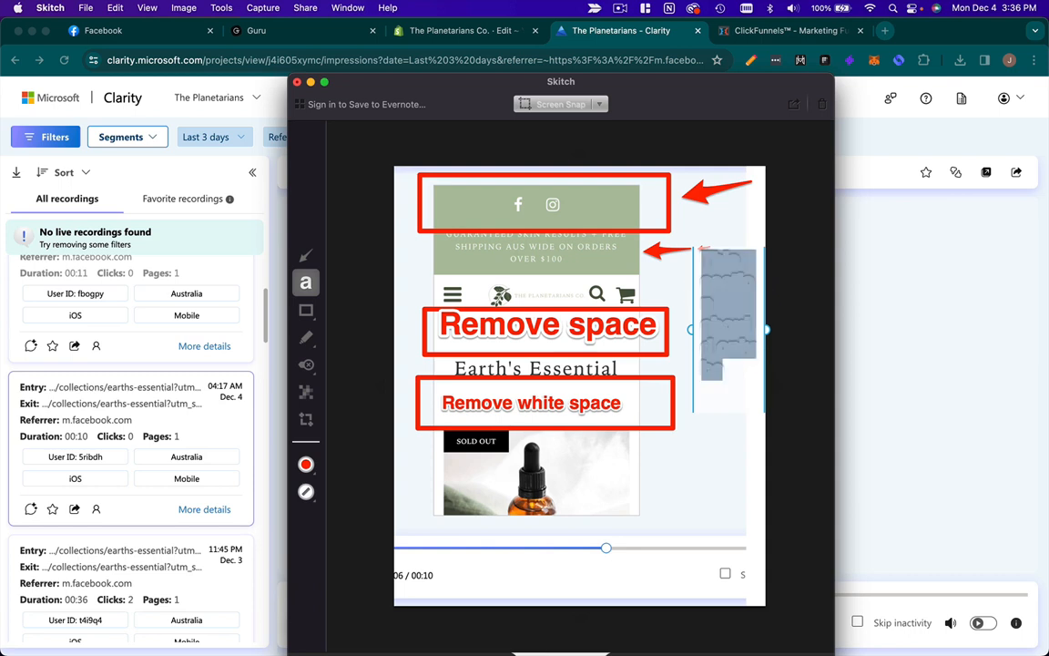
Write "This section should be half the size" beside the banner arrow and widen the text box so it wraps over three lines.
type("This section")
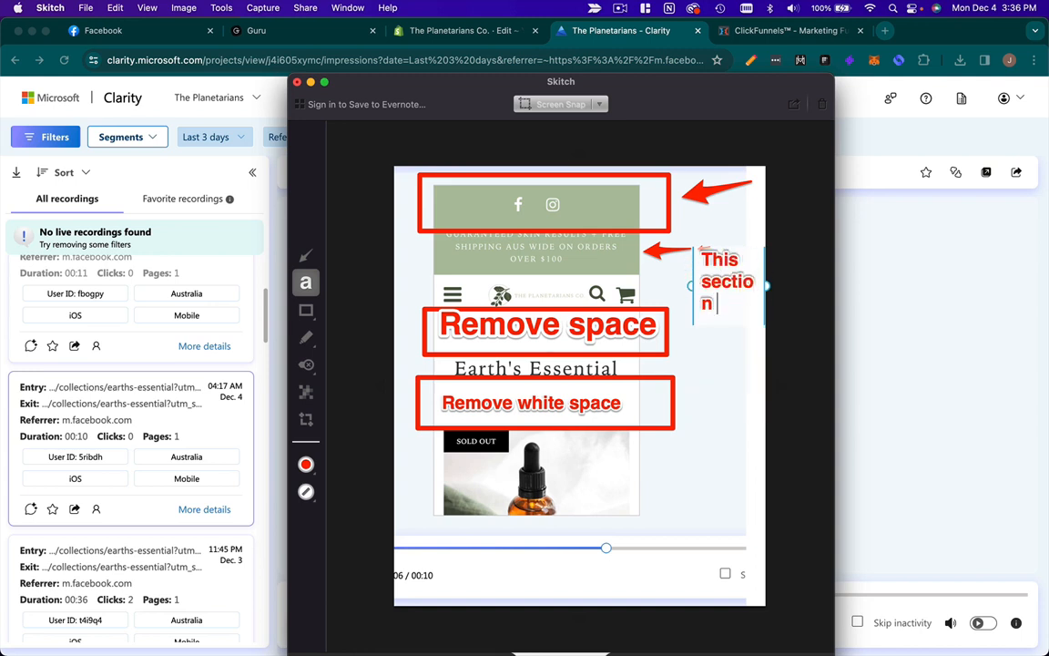
type(" should be half")
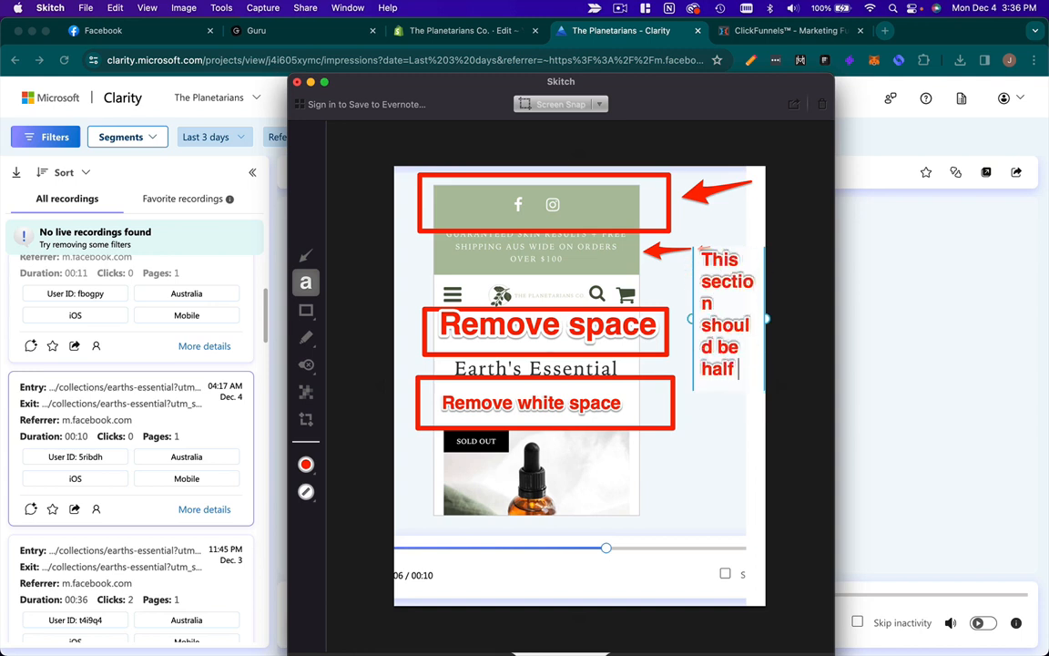
type(" the size")
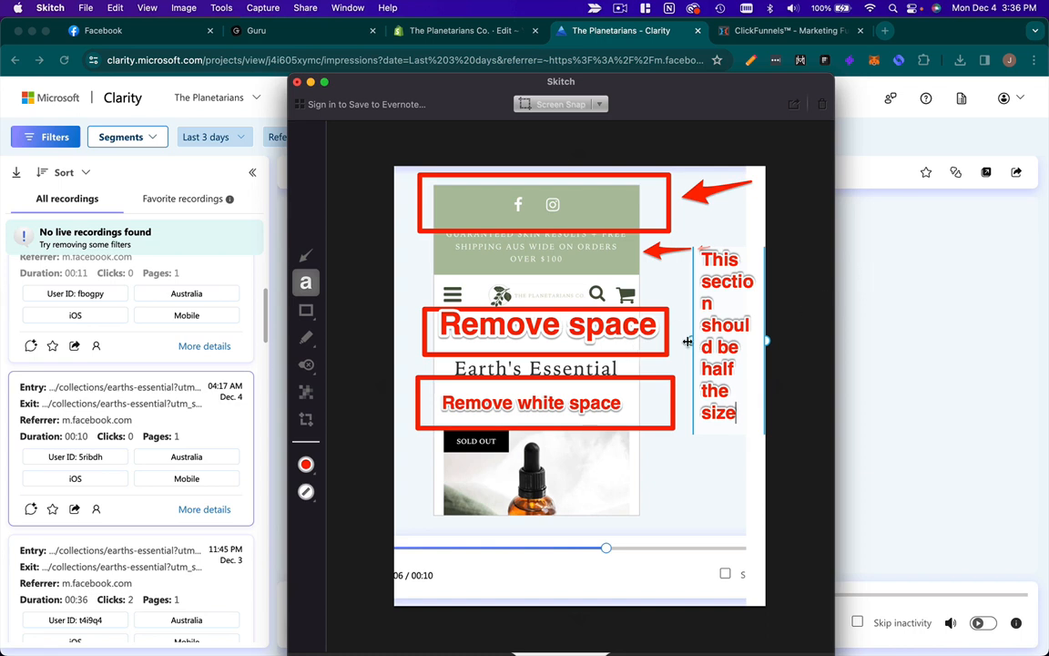
left_click_drag(688, 342, 642, 319)
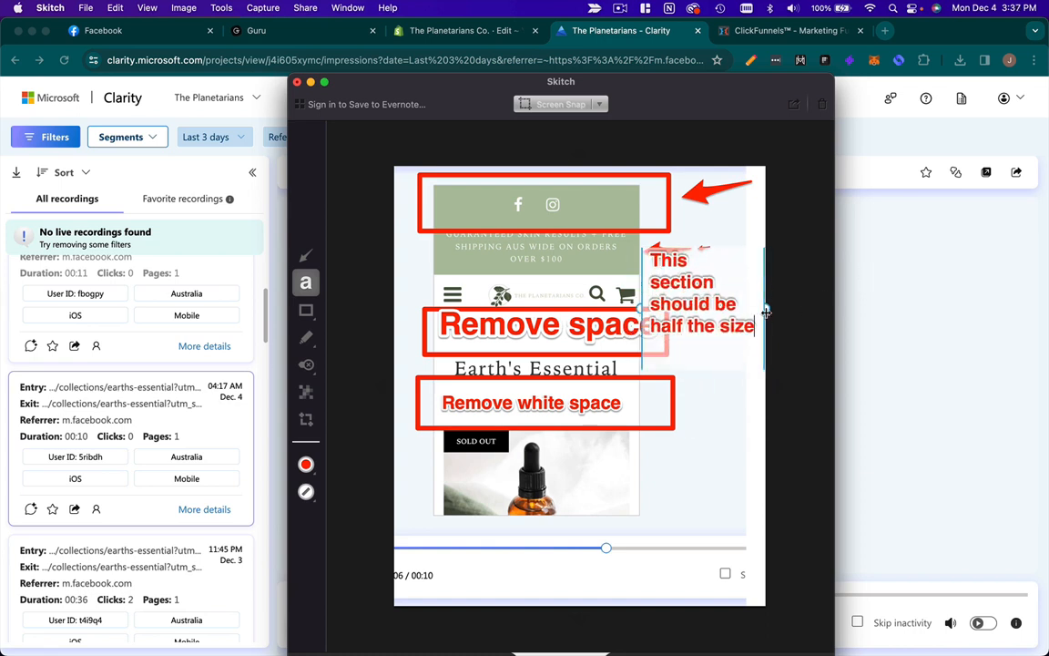
left_click_drag(765, 312, 781, 307)
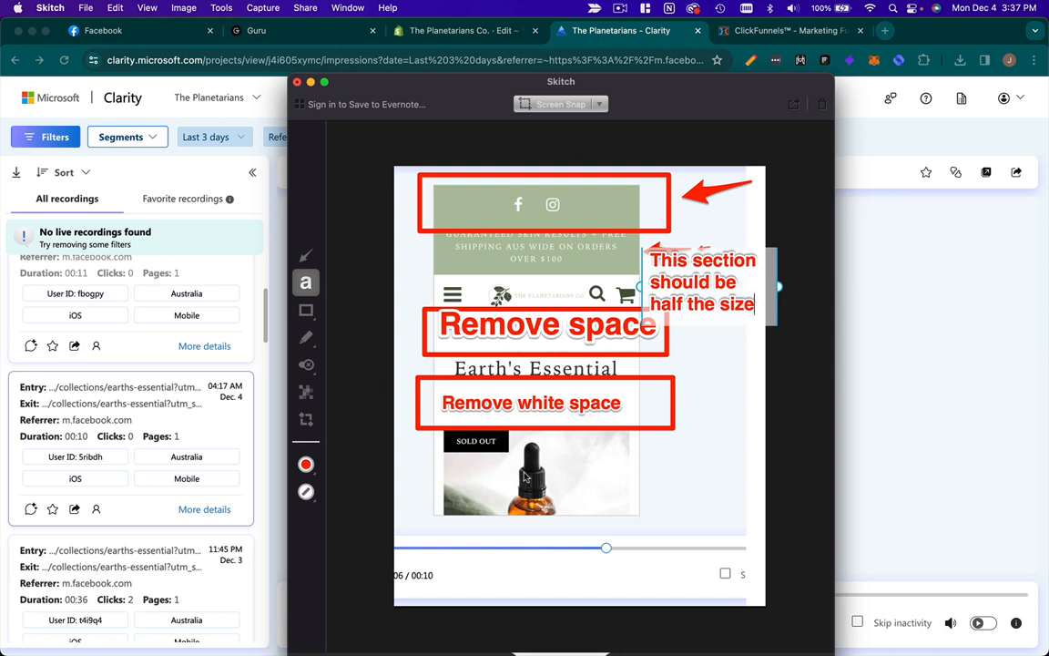
Switch to Clarity and play the visitor recordings from 05:49 AM Dec. 4, 11:45 PM Dec. 3 and 09:30 PM Dec. 3.
left_click(922, 441)
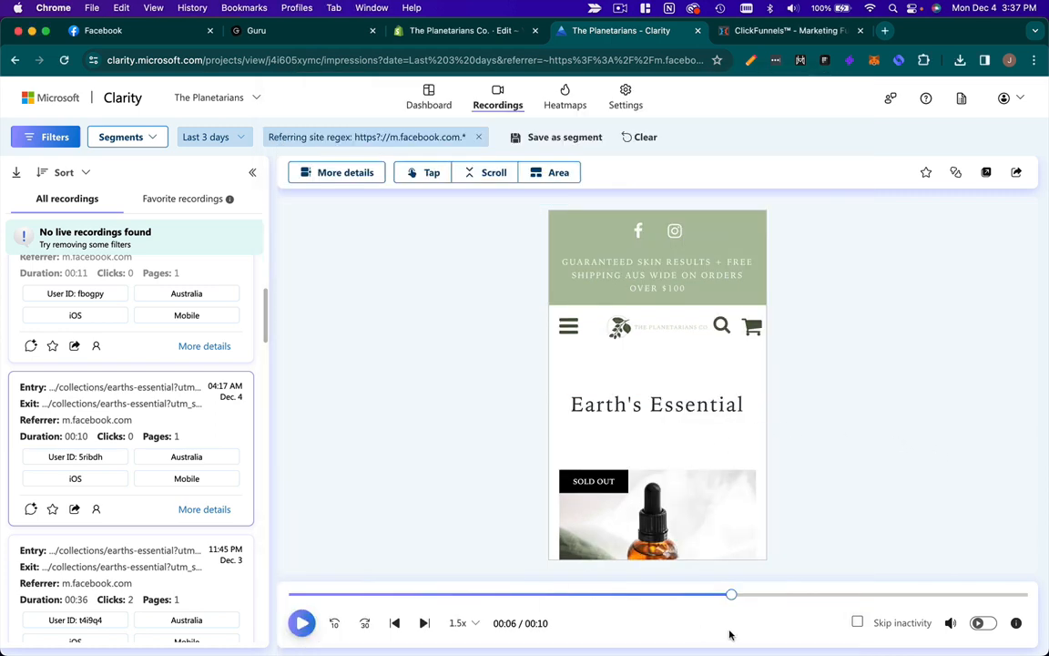
scroll(210, 331, "up", 3)
left_click(152, 331)
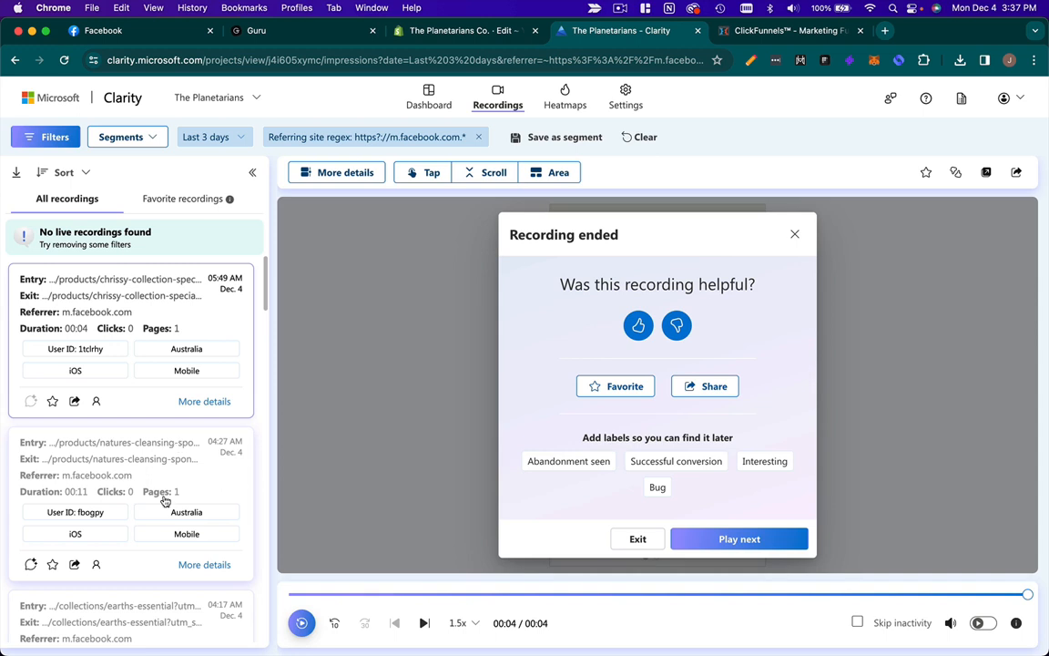
scroll(178, 463, "down", 5)
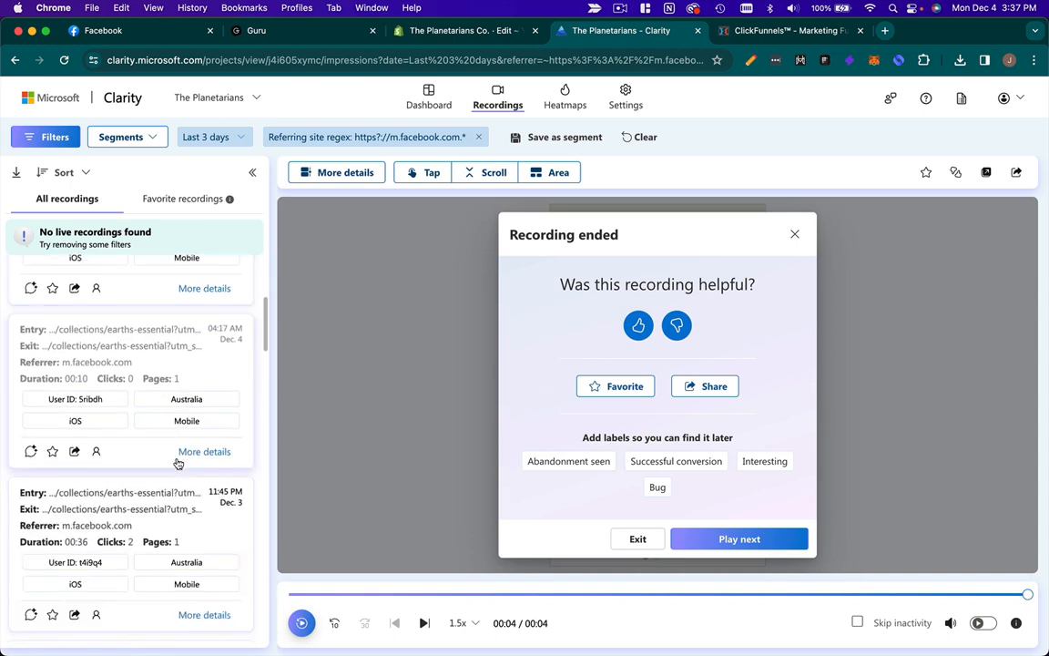
left_click(180, 527)
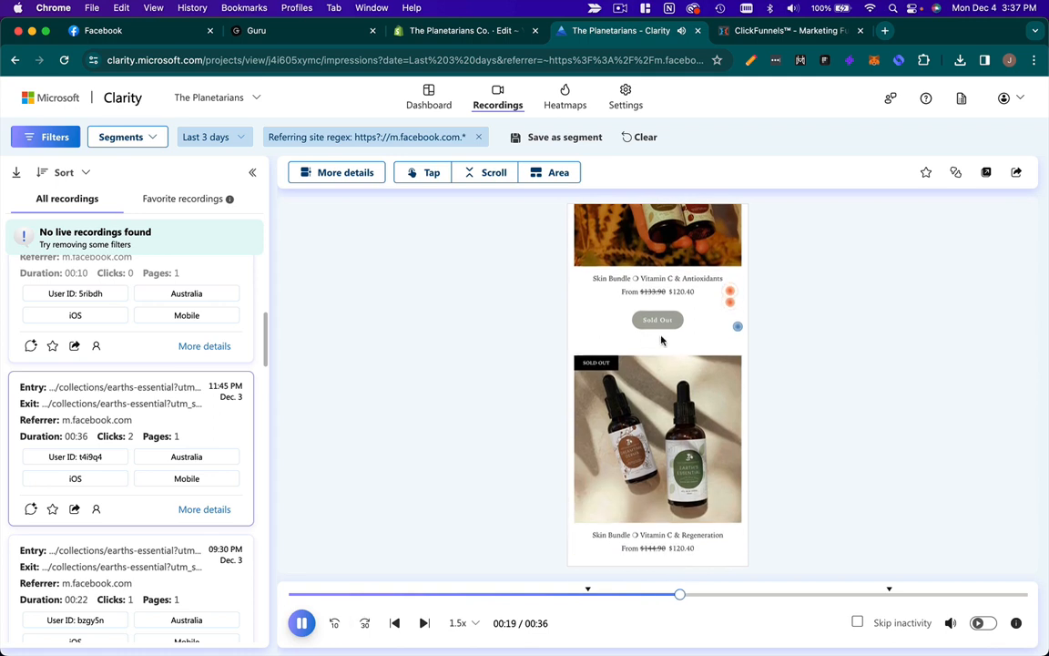
scroll(195, 428, "down", 3)
left_click(210, 410)
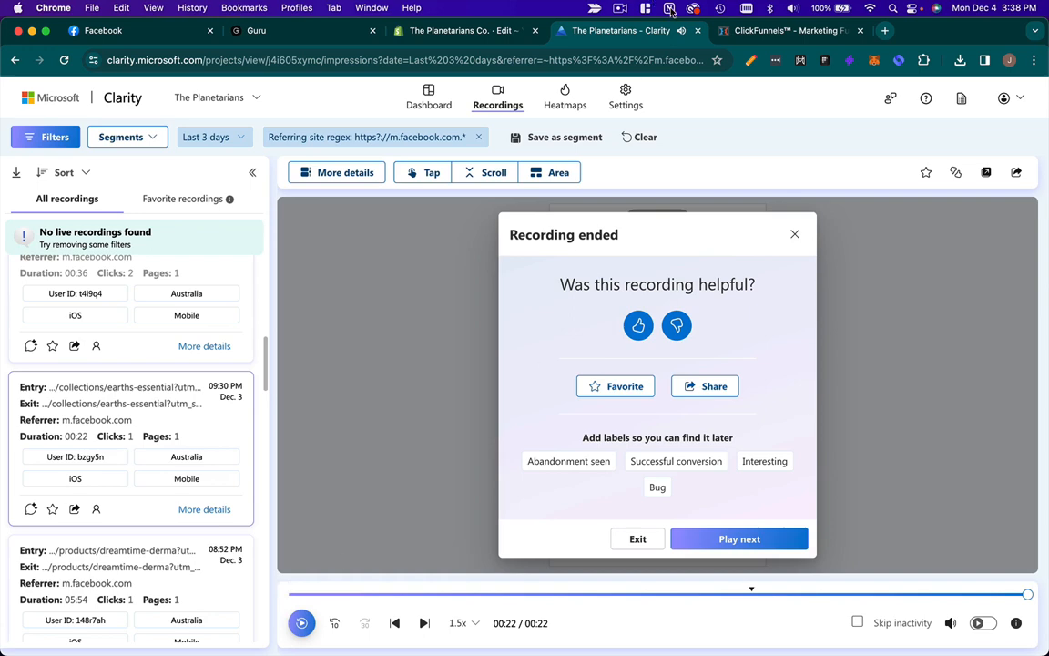
left_click(816, 33)
left_click(665, 34)
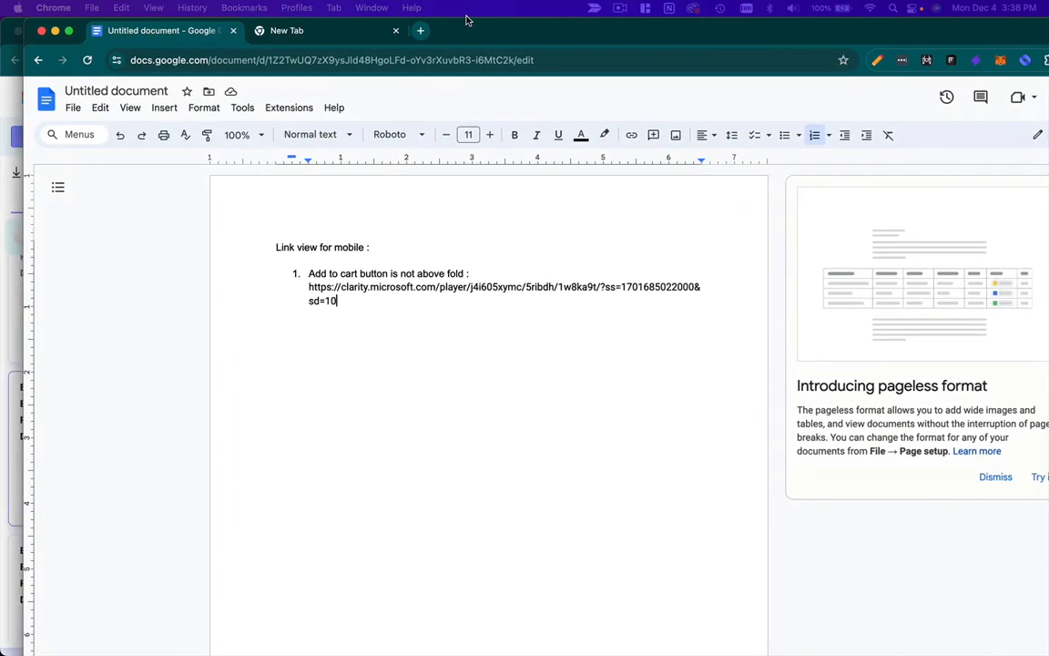
left_click_drag(470, 19, 547, 36)
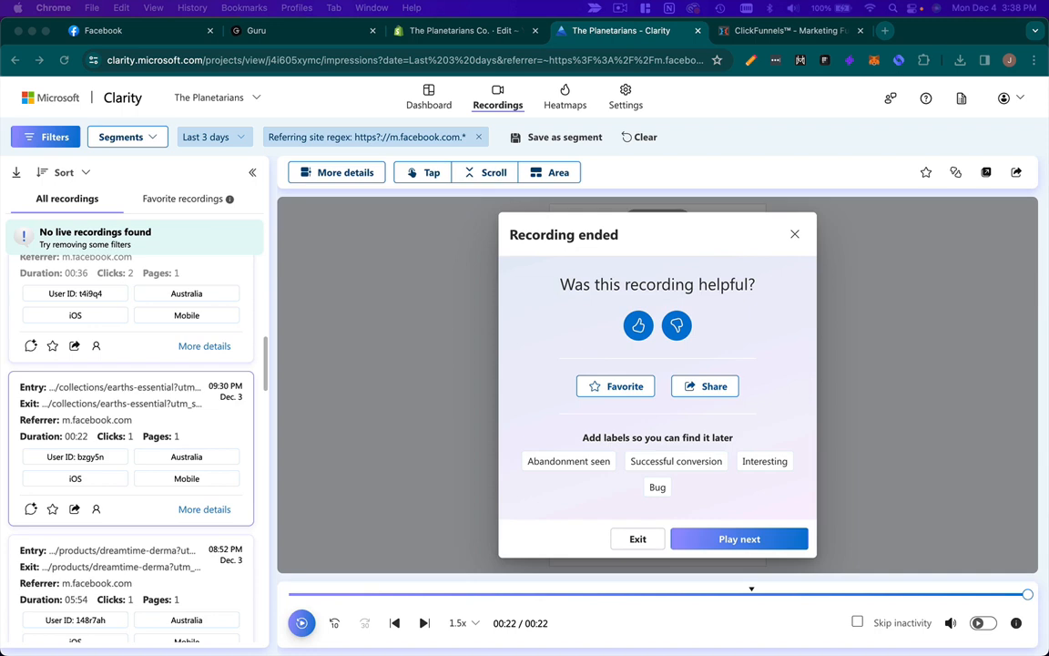
Switch to Skitch and add the text "Remove social media icons" beside the rectangle around the social icons.
key("super+Tab")
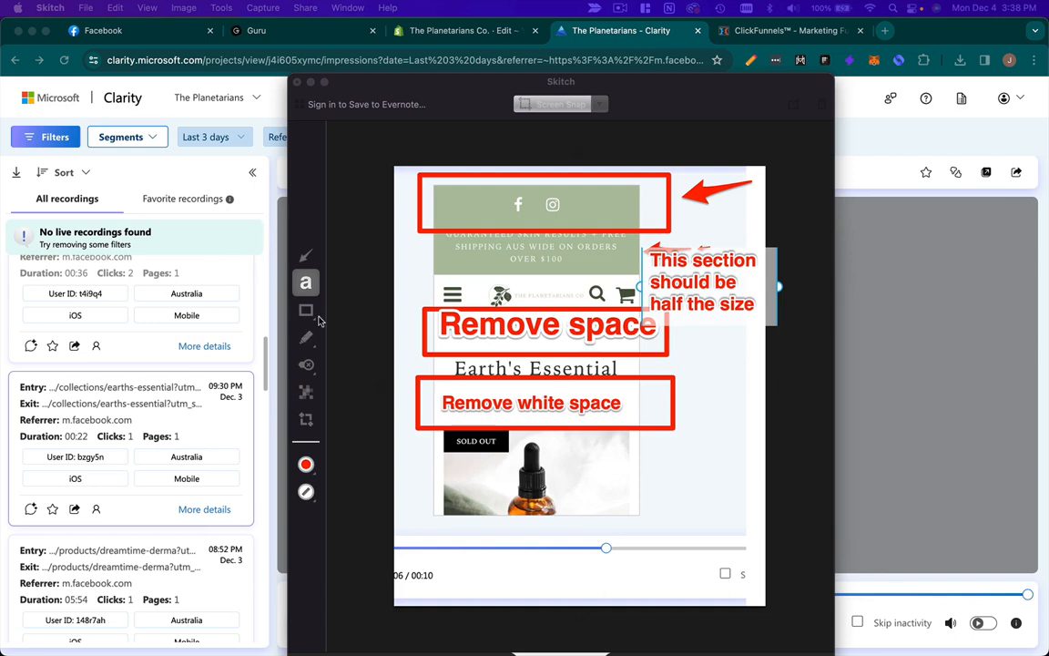
left_click(693, 207)
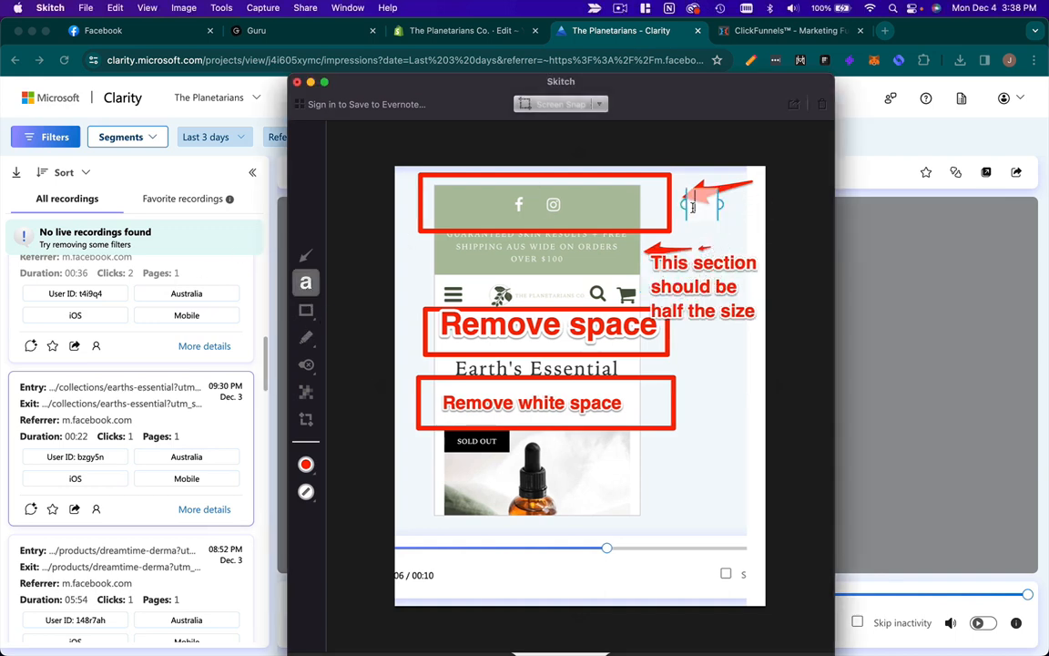
type("Remove")
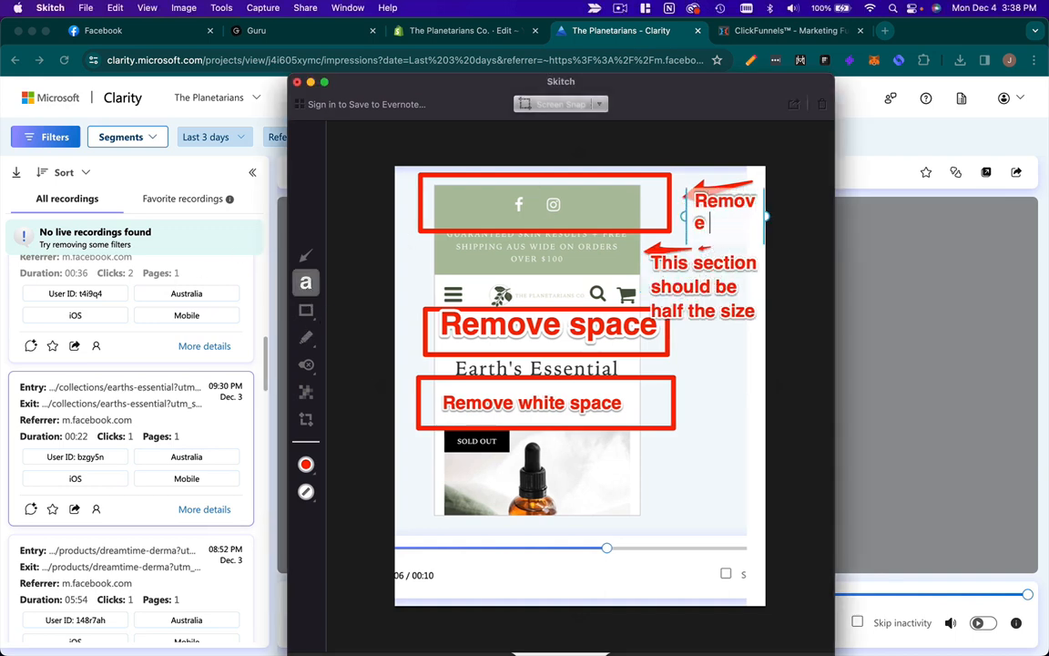
type(" social media icon")
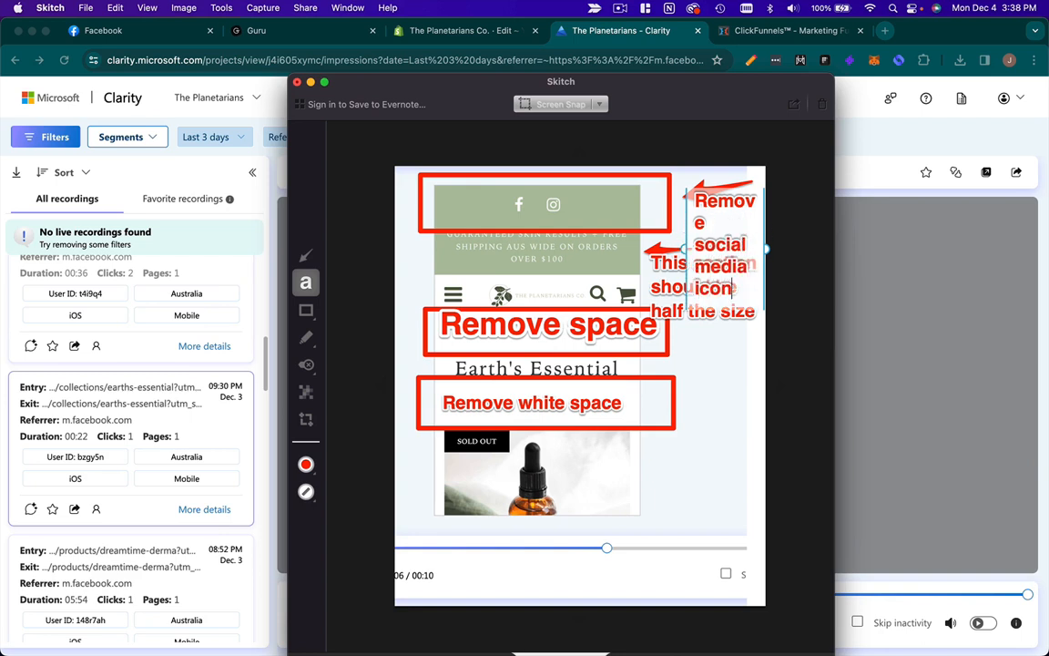
type("s")
Widen the "Remove social media icons" text box to fit one line and move it above the green banner.
left_click_drag(685, 250, 472, 208)
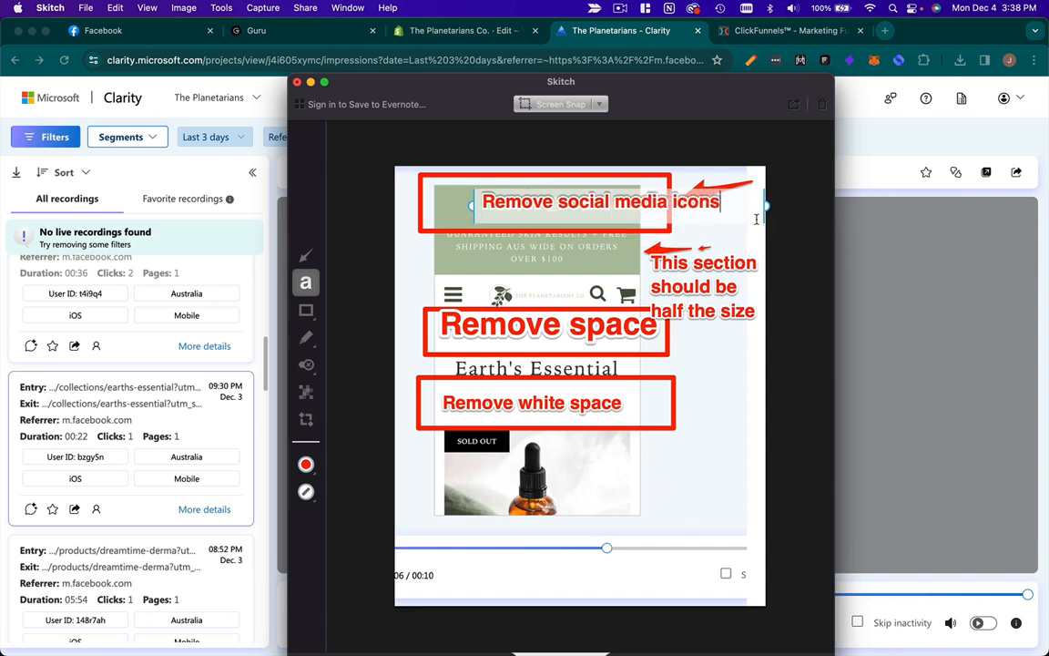
mouse_move(763, 205)
left_mouse_down()
mouse_move(660, 207)
mouse_move(745, 209)
left_mouse_up()
left_click_drag(469, 206, 473, 207)
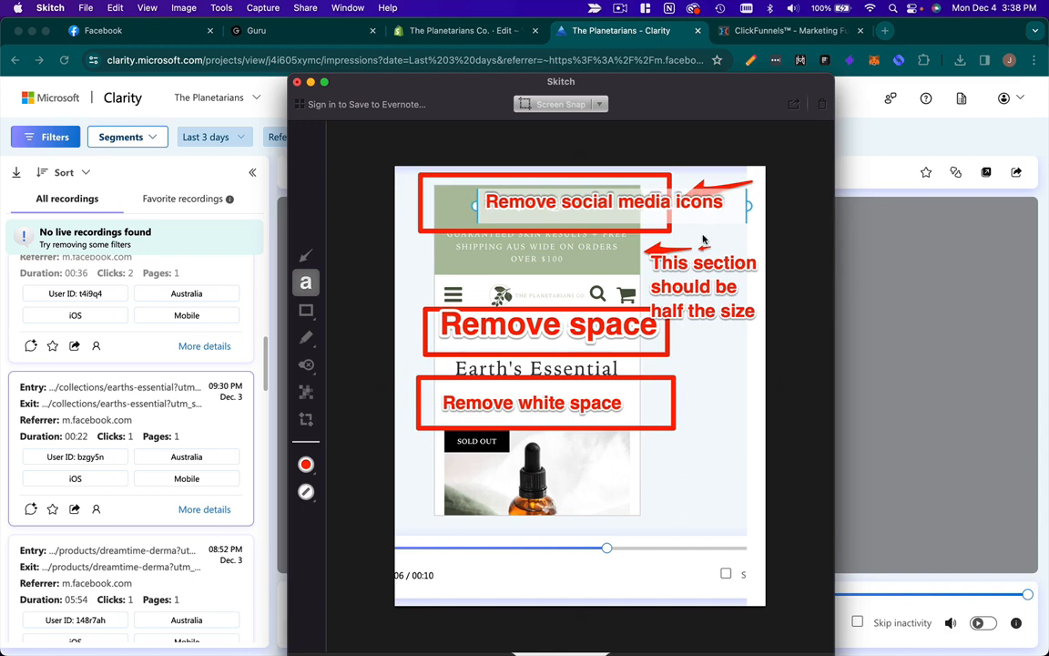
mouse_move(704, 201)
left_mouse_down()
mouse_move(594, 201)
mouse_move(600, 171)
left_mouse_up()
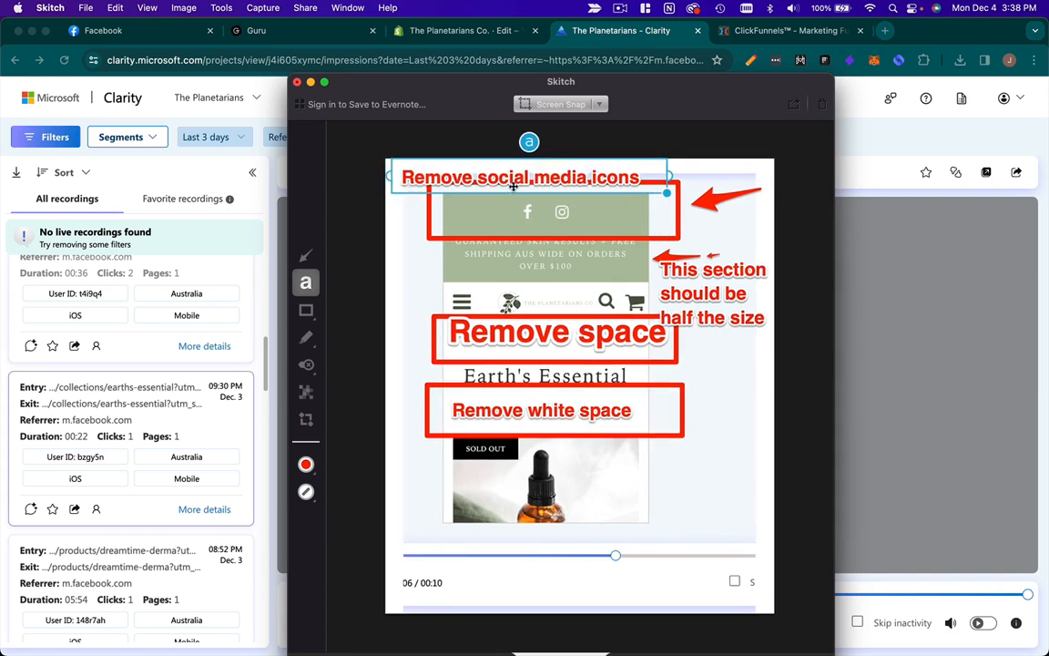
left_click_drag(513, 187, 517, 159)
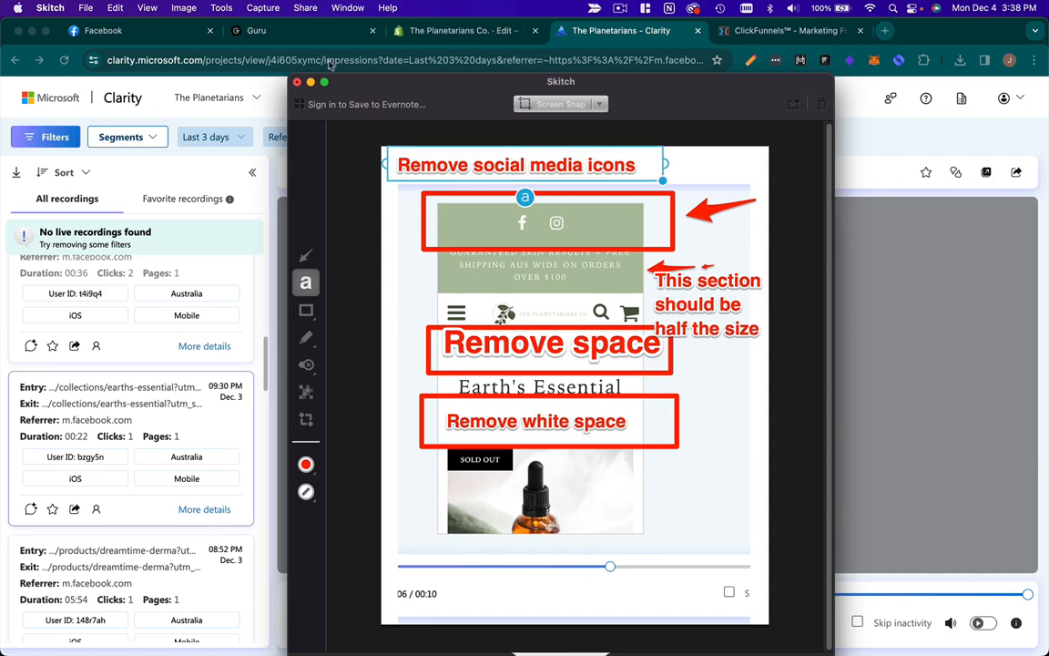
Export the annotated screenshot to the Desktop as a PNG named The_Planetarians_-_Clarity.
left_click(86, 7)
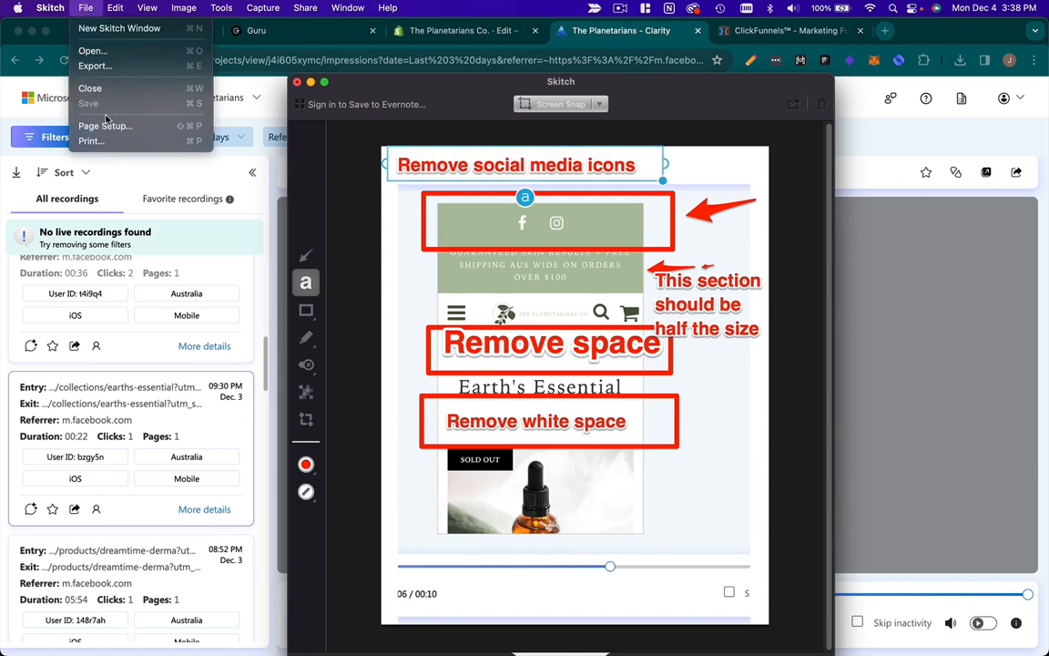
left_click(107, 66)
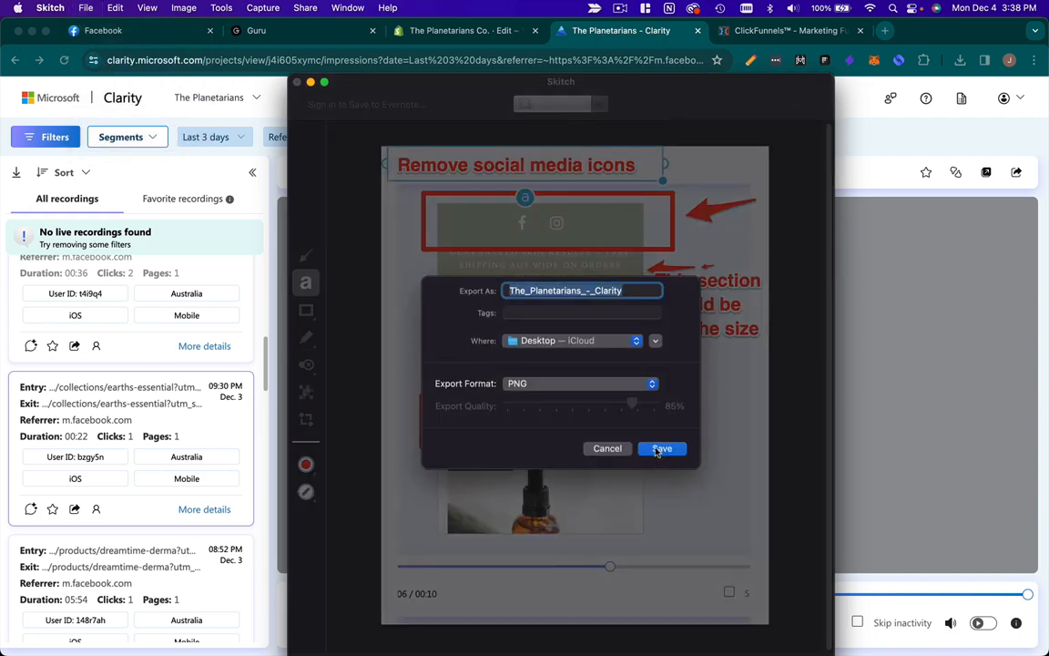
left_click(661, 449)
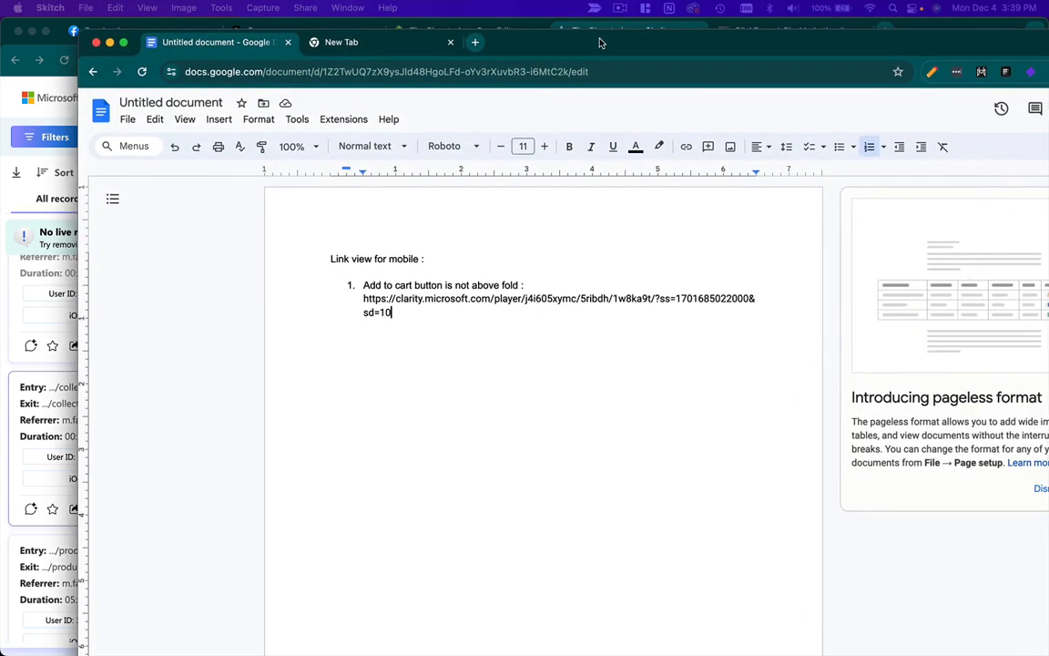
Switch to the Google Docs report, insert the annotated screenshot below the Clarity link in item 1, and select the image.
left_click_drag(600, 42, 621, 40)
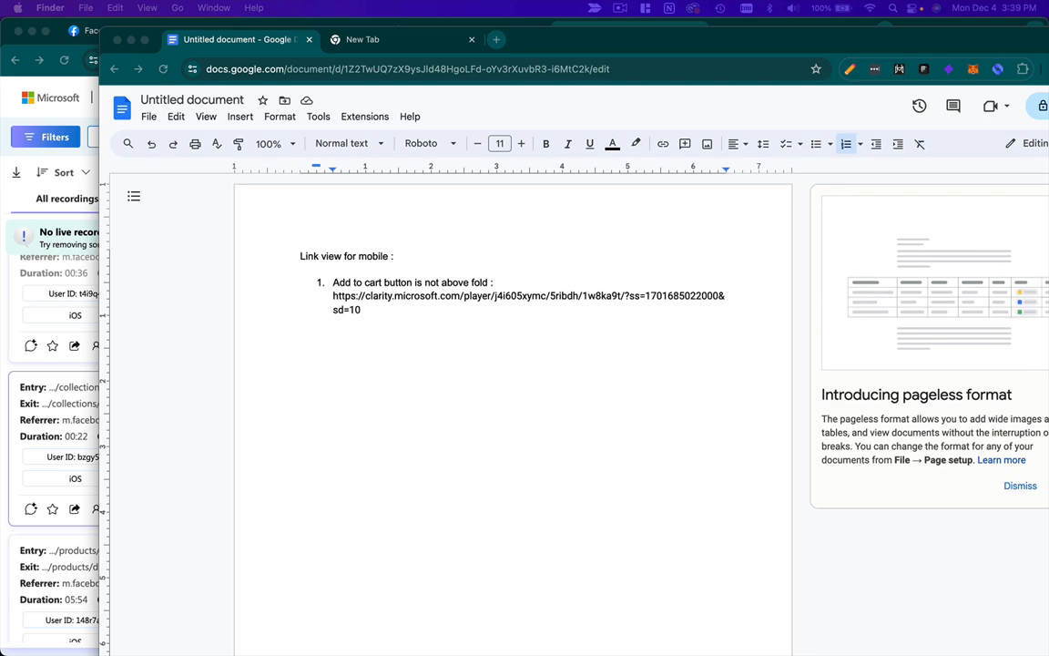
left_click_drag(570, 287, 438, 394)
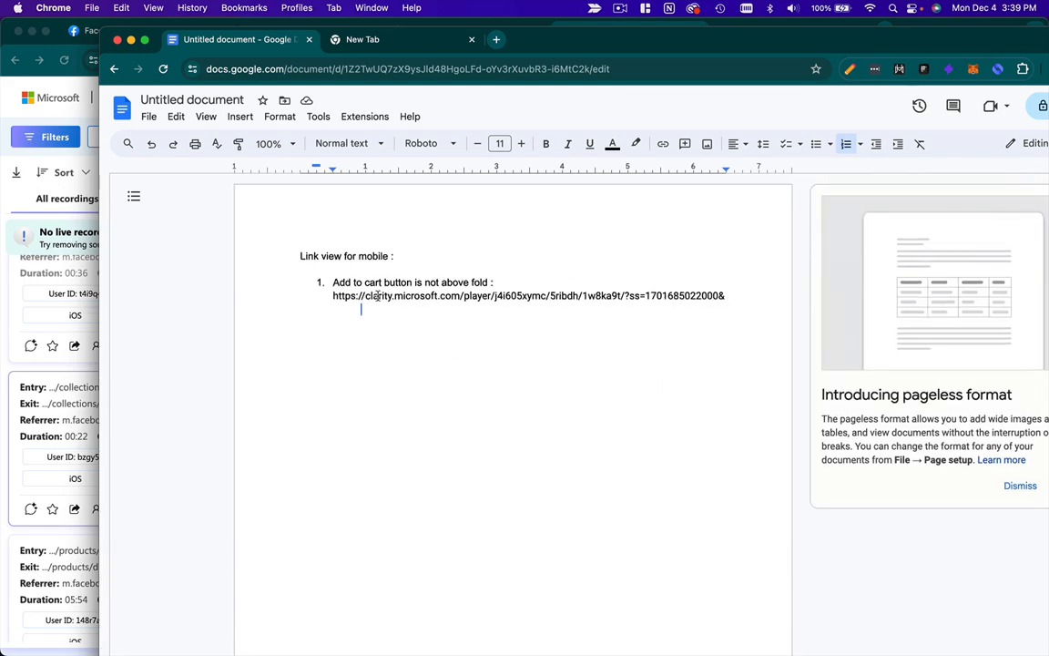
key("super+v")
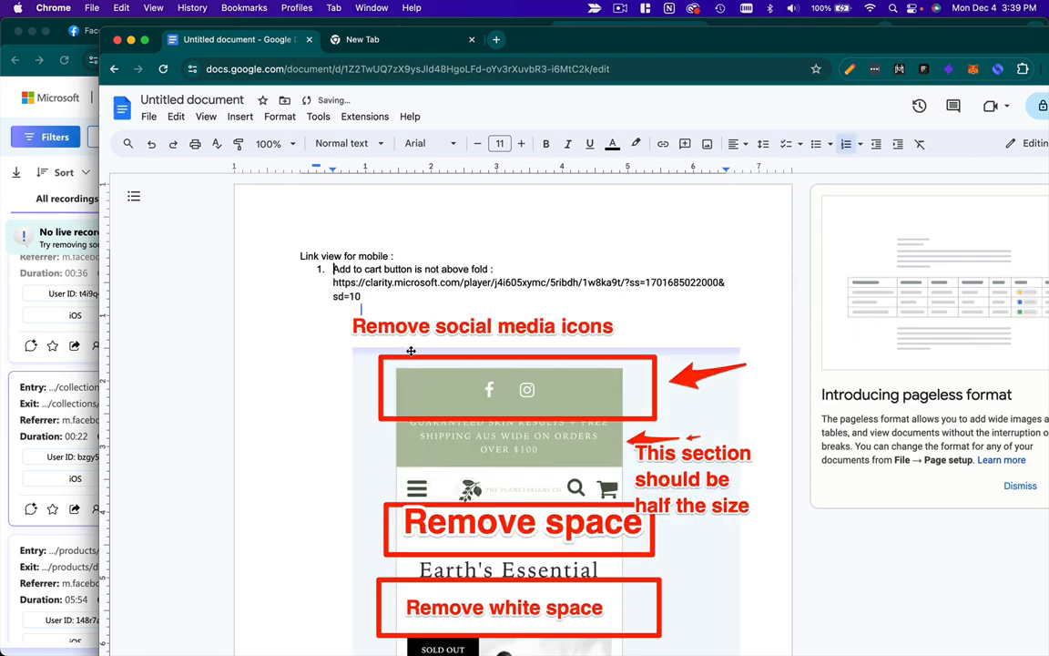
scroll(411, 351, "down", 5)
left_click(599, 440)
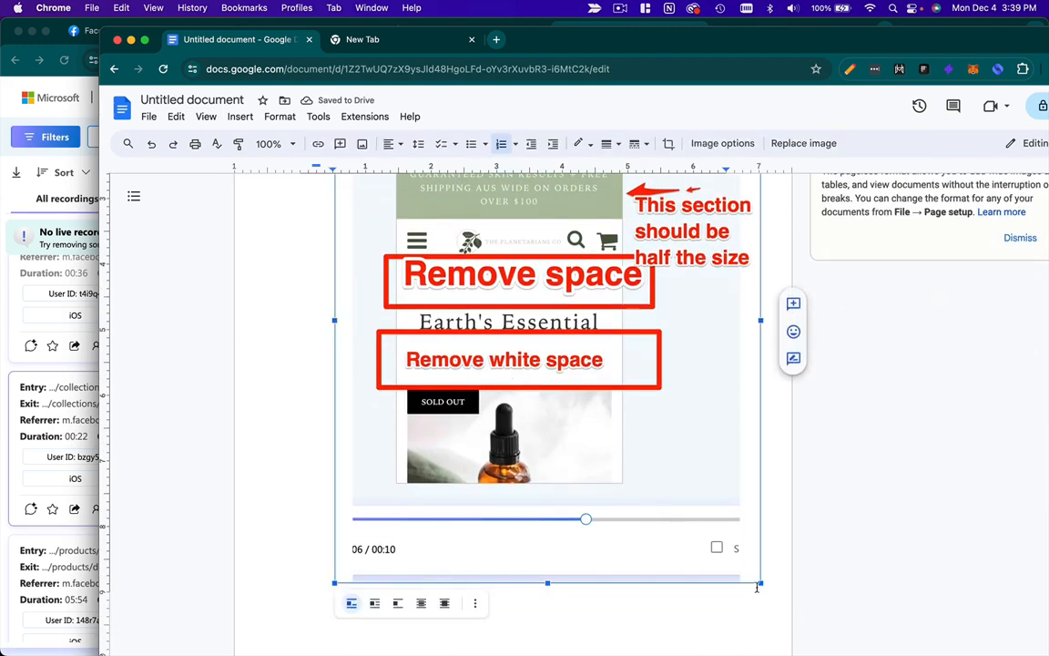
Shrink the inserted screenshot proportionally to about 5 inches wide beneath the Clarity link.
left_click_drag(762, 584, 672, 473)
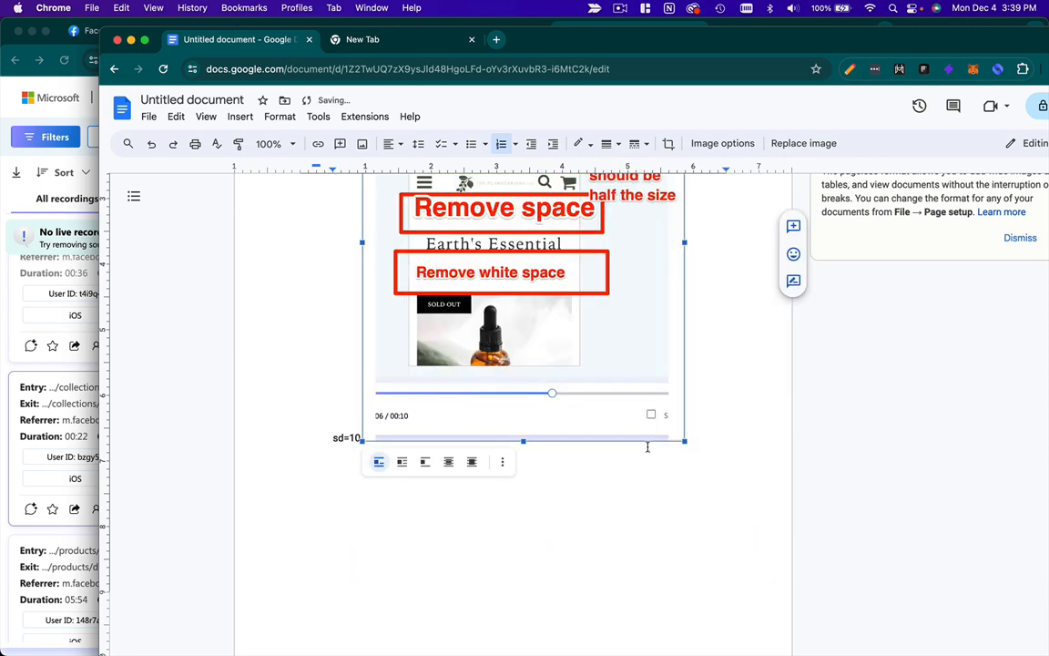
scroll(685, 461, "up", 5)
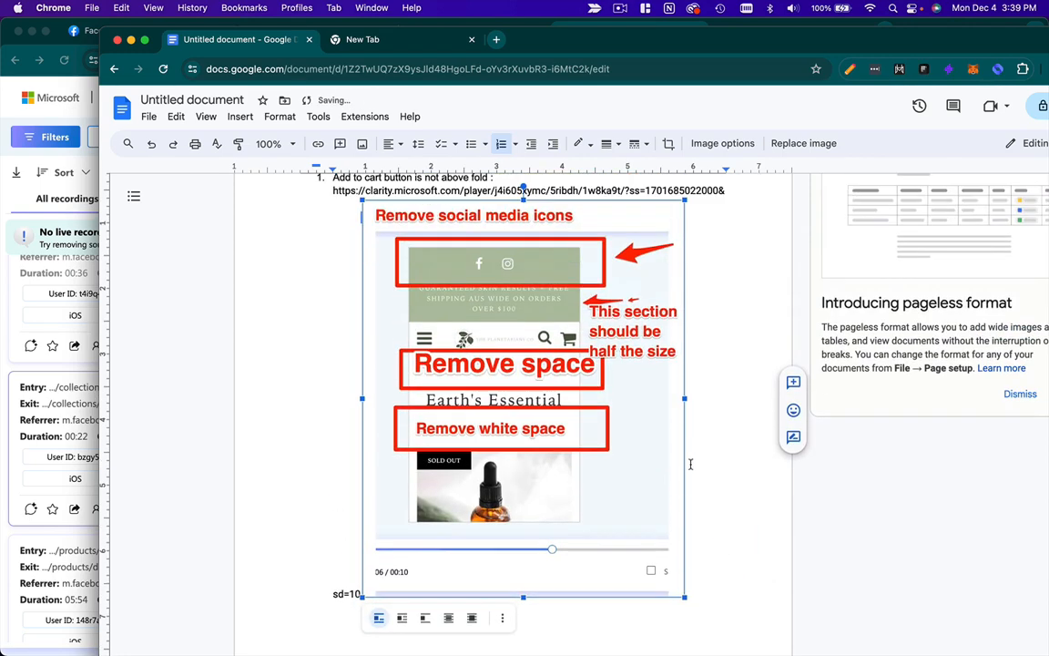
scroll(612, 423, "down", 3)
scroll(638, 451, "down", 3)
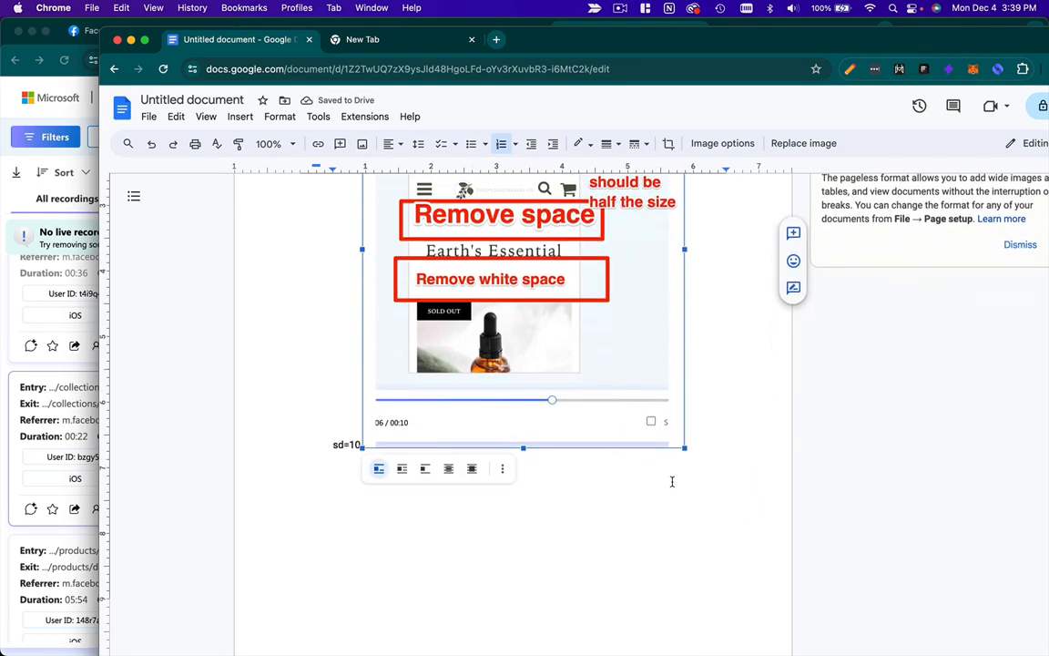
scroll(538, 545, "up", 4)
Add the line "Remove social media icons above to give room add to cart button." on a new paragraph below the screenshot.
left_click(734, 562)
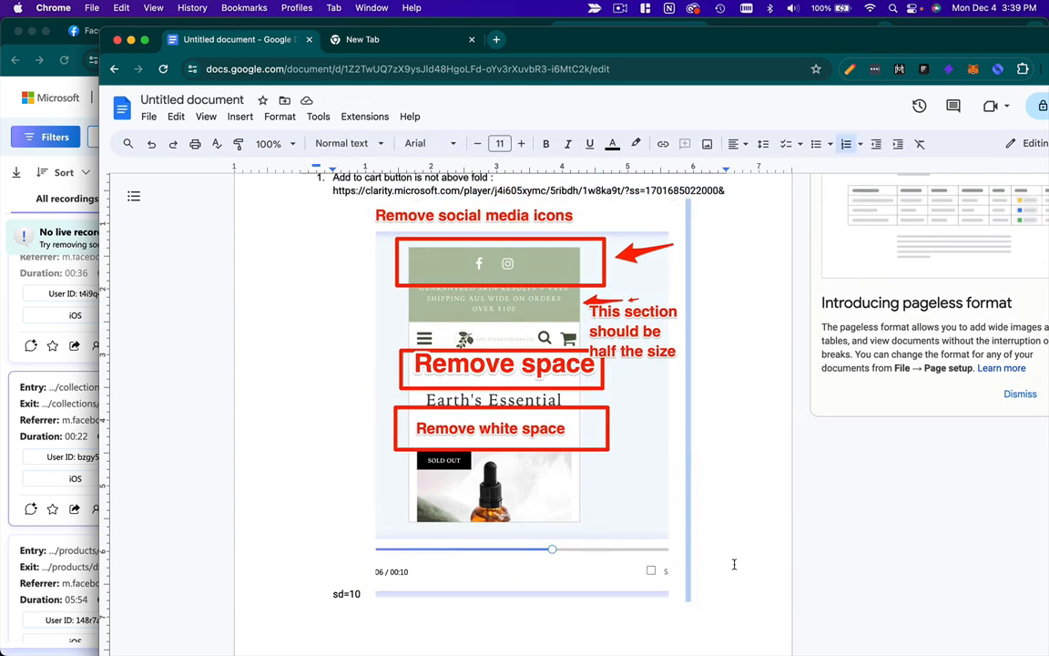
key("Return")
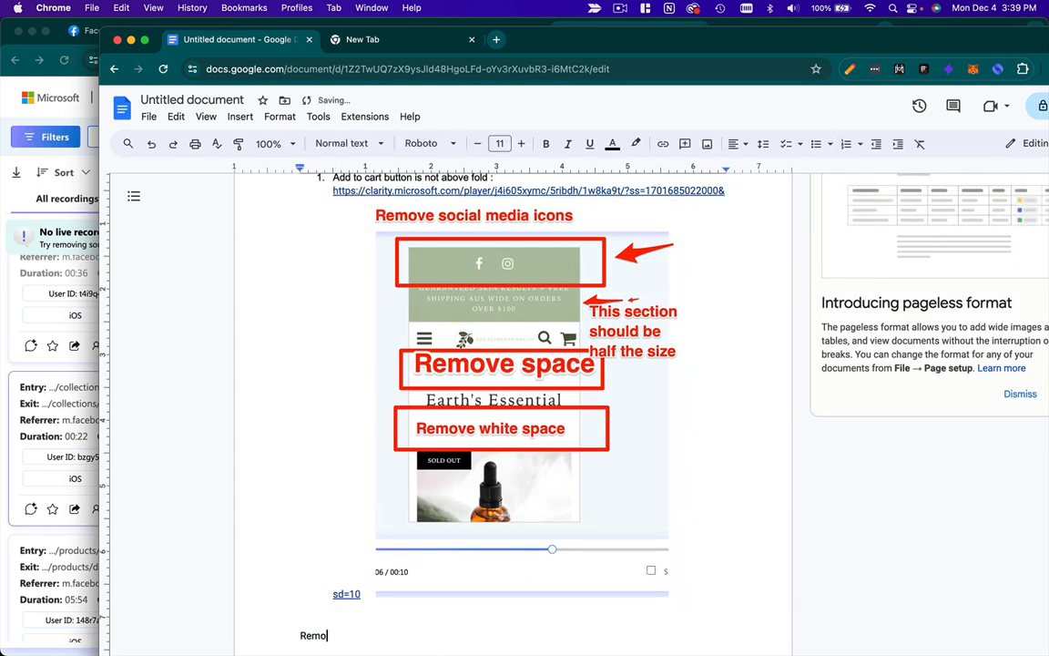
type("Remove Face")
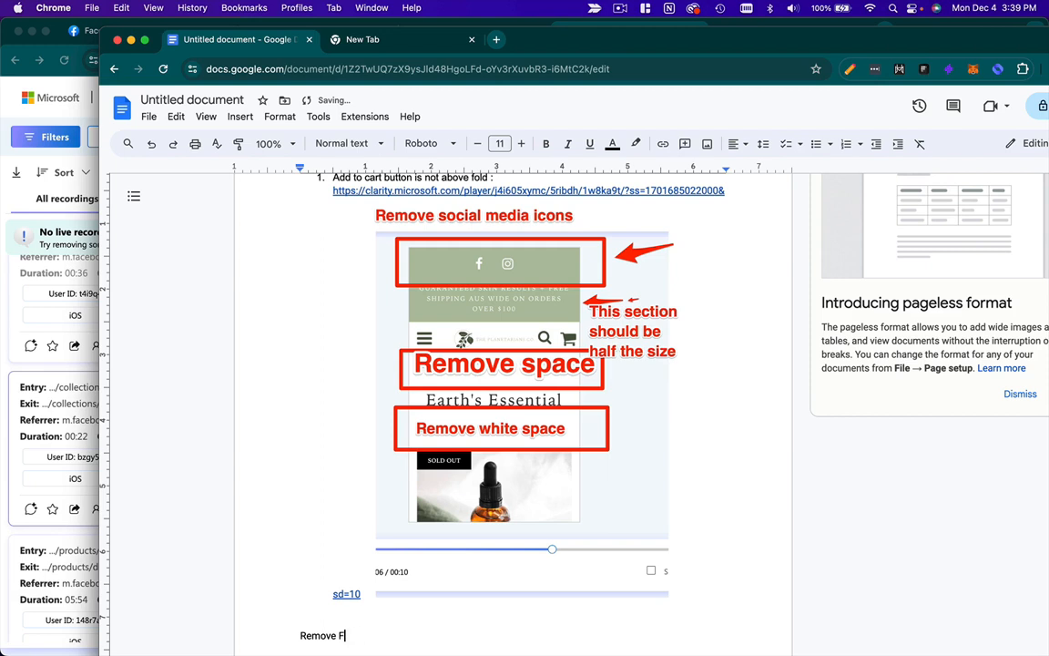
key("BackSpace")
type("social media ic")
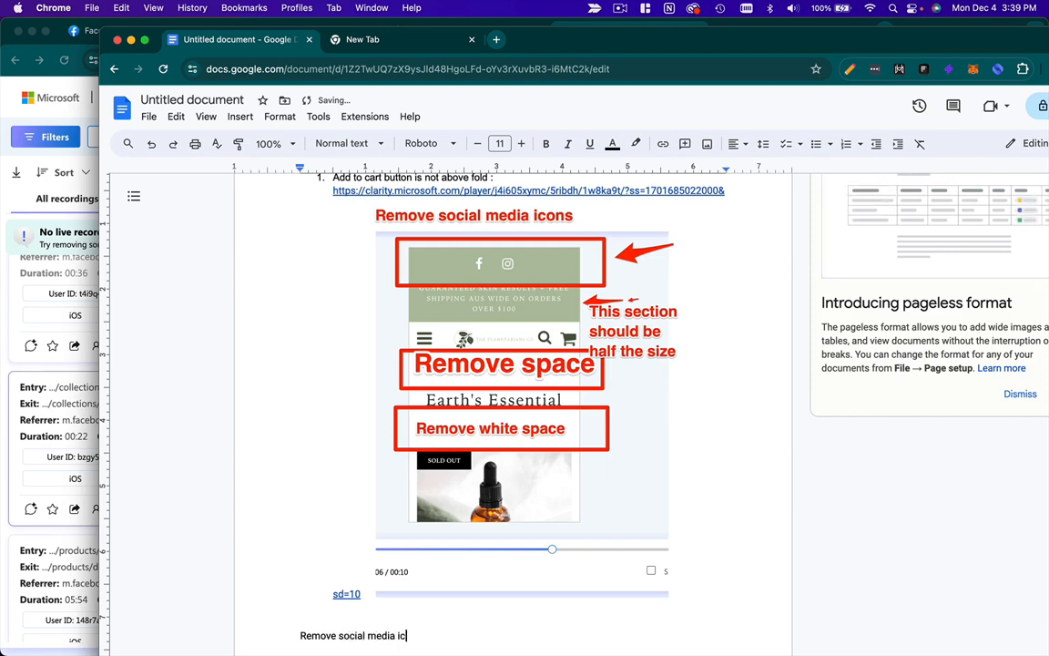
type("ons above to")
key("BackSpace")
key("BackSpace")
type("oo")
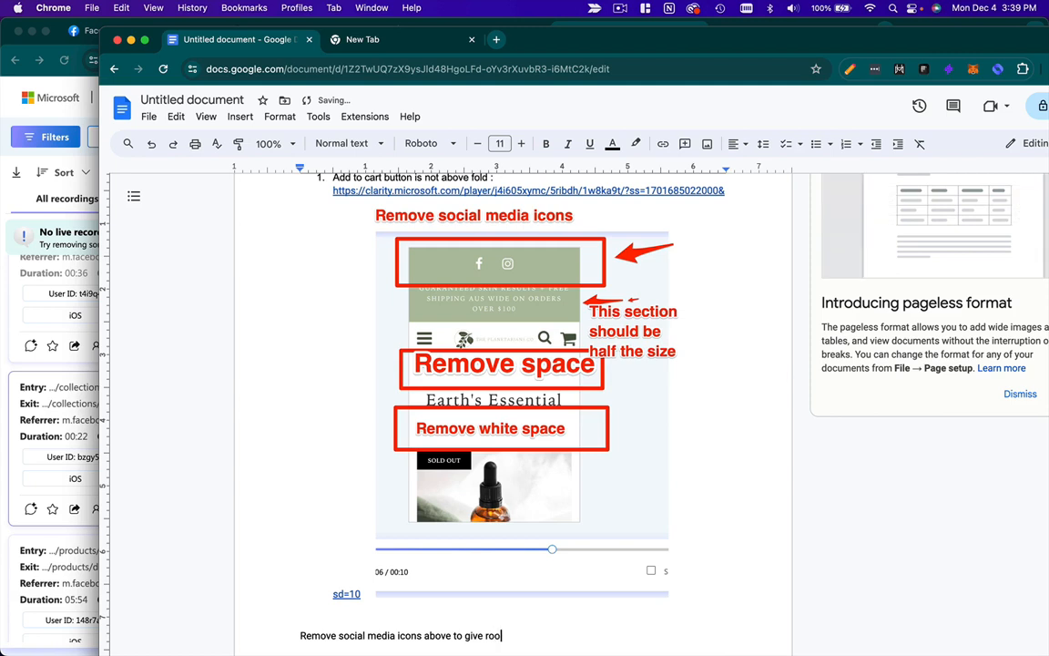
type("m for")
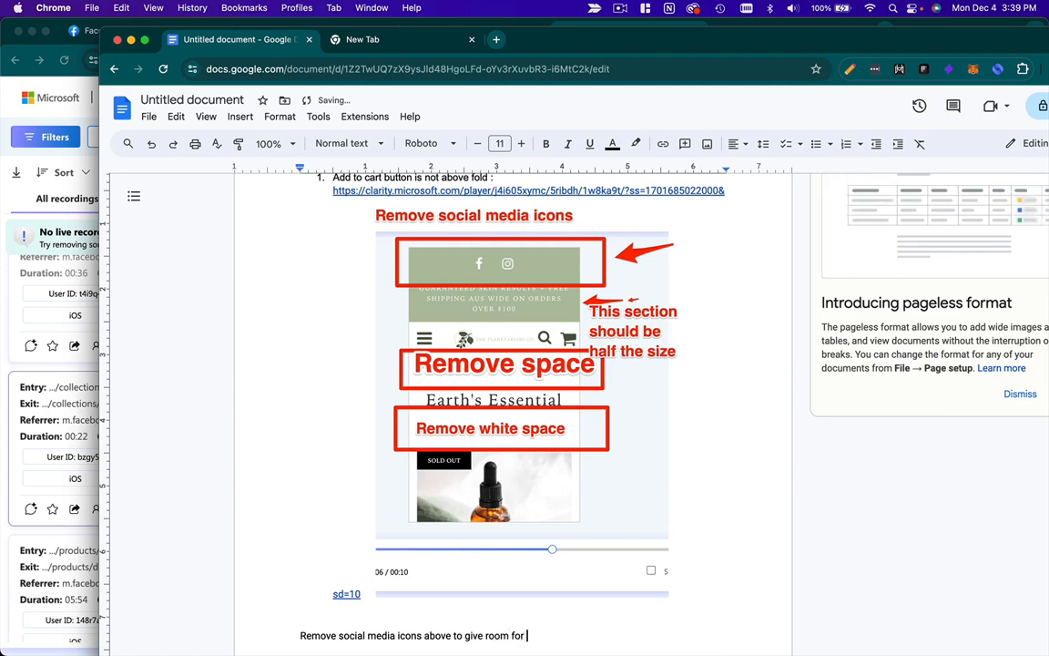
key("BackSpace")
key("BackSpace")
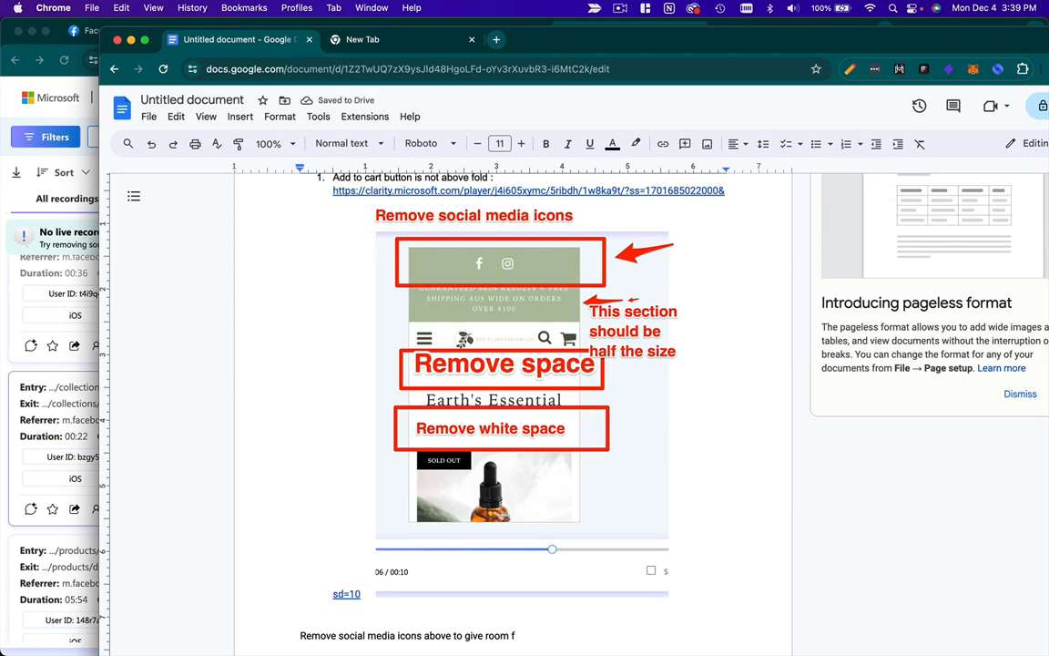
key("BackSpace")
type("add to car")
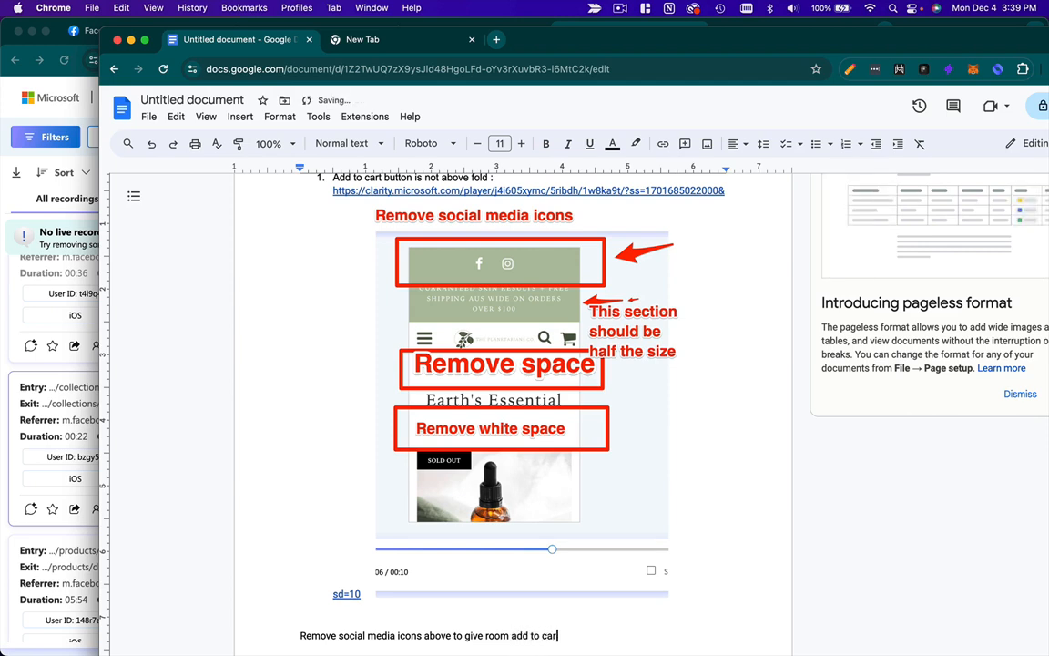
type("t button.")
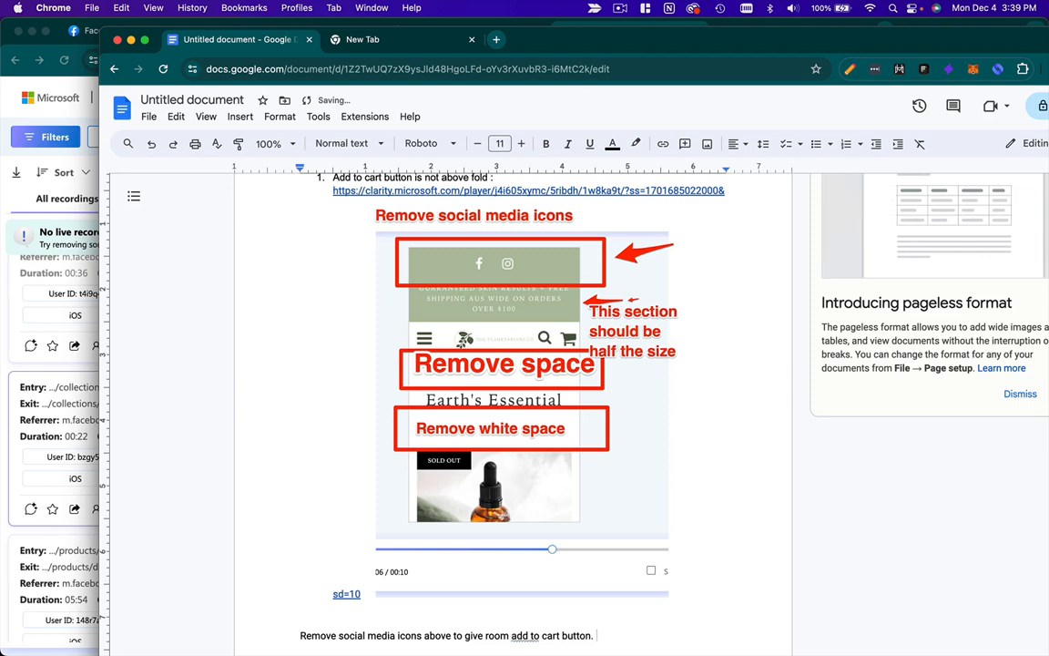
Turn the social media icons line into item 1 of a numbered list and place the cursor at its end.
scroll(512, 396, "down", 1)
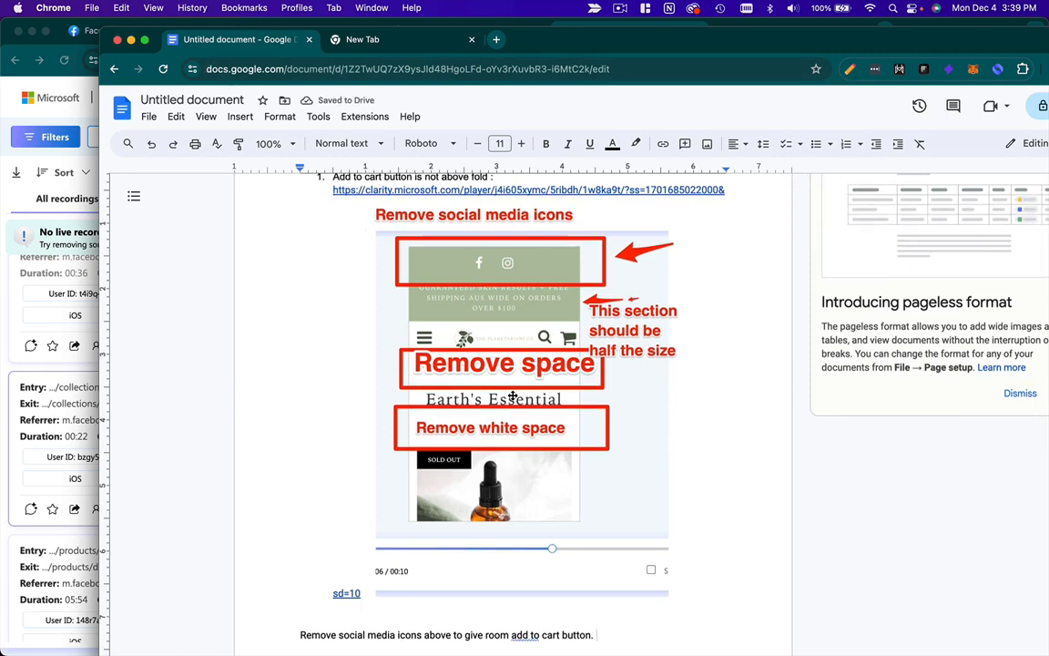
key("Return")
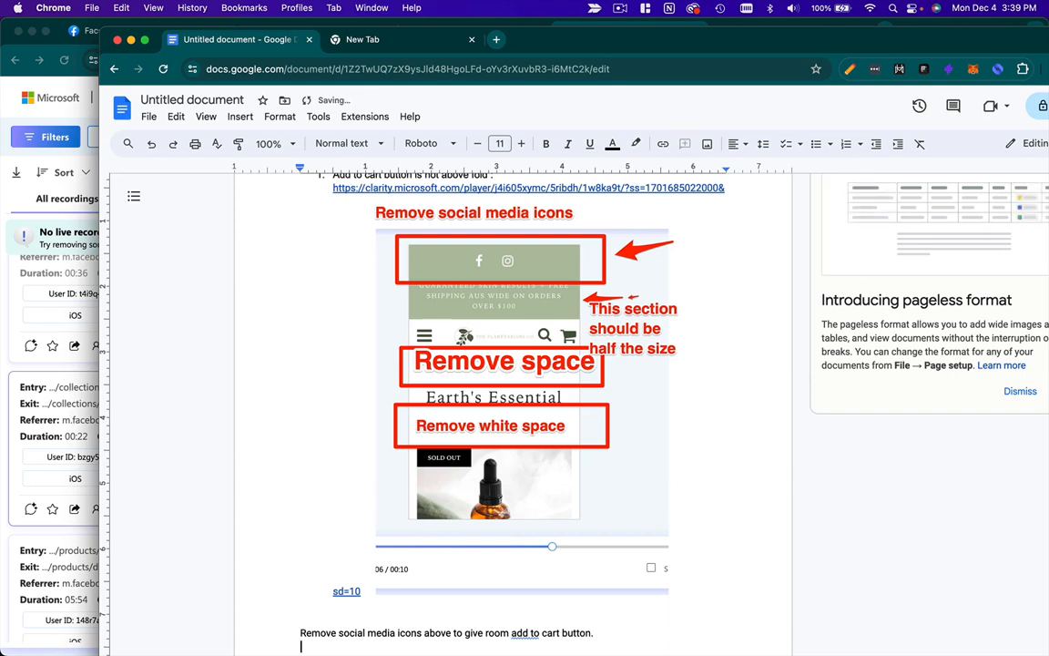
type("1")
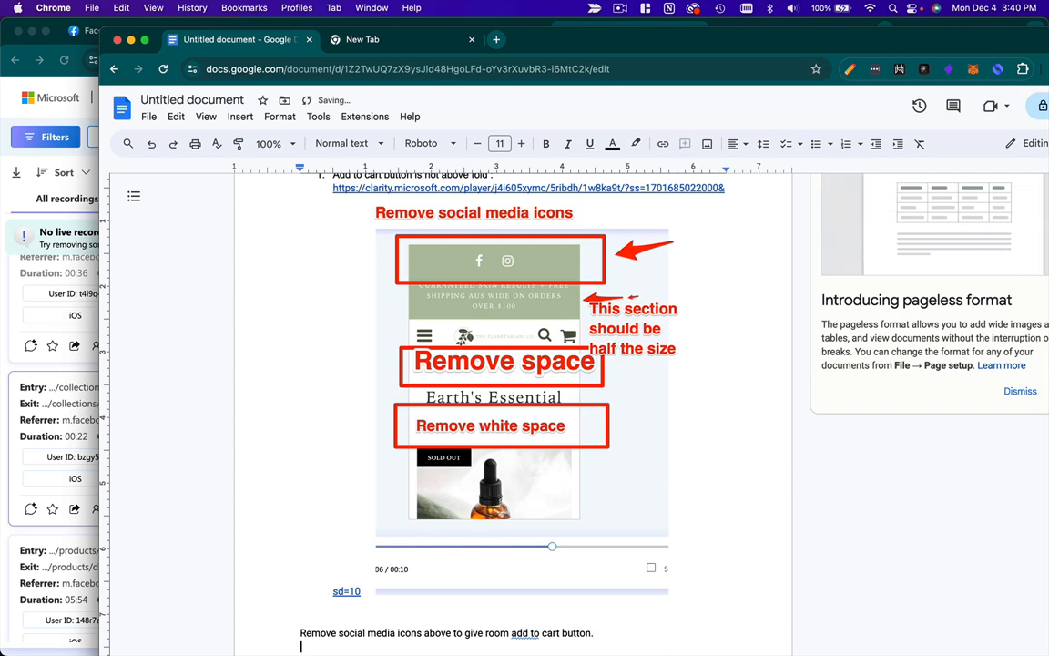
scroll(396, 182, "down", 3)
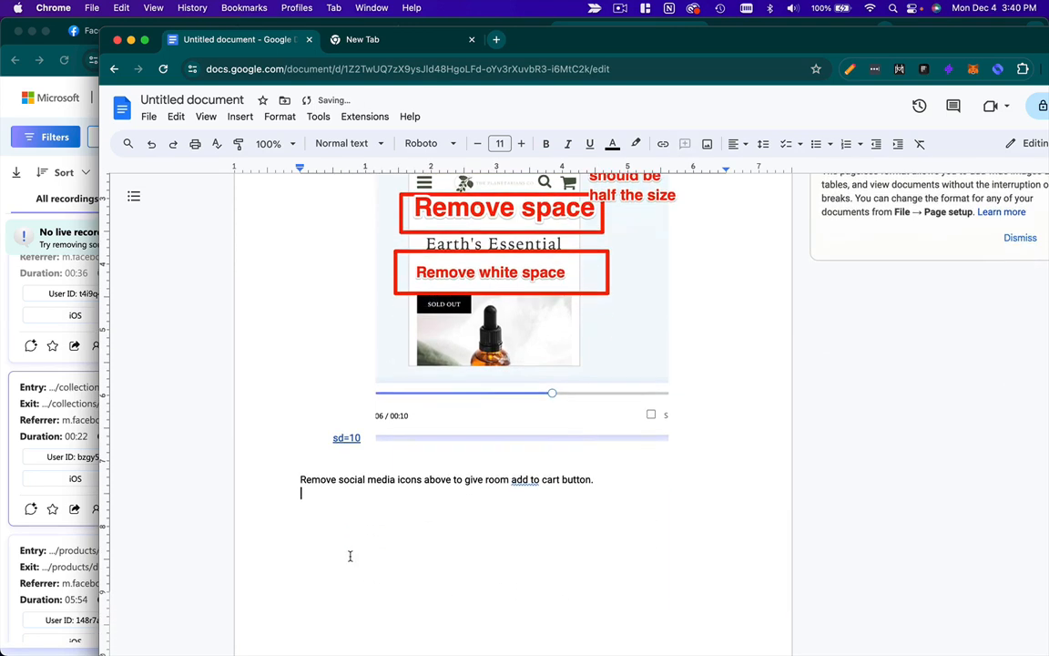
type("1.")
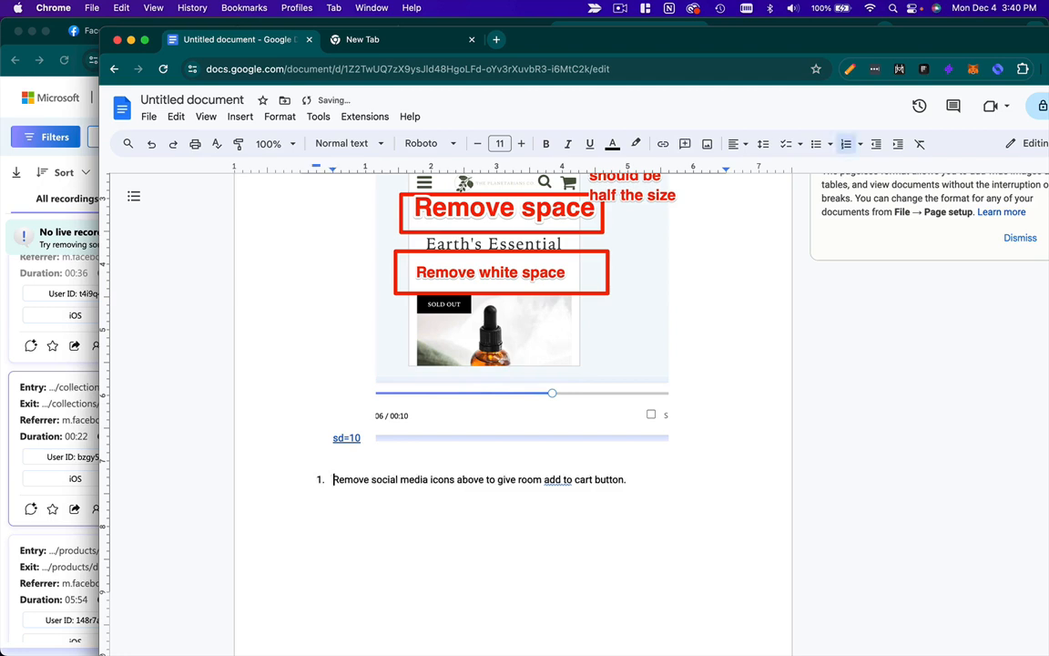
left_click(620, 453)
left_click(629, 478)
Add "Remove Spacing" and "Show Benefits on Graphics" as items 2 and 3 of the list below the screenshot.
key("Return")
type("2")
type("Remo")
type("ve Spacing")
key("Return")
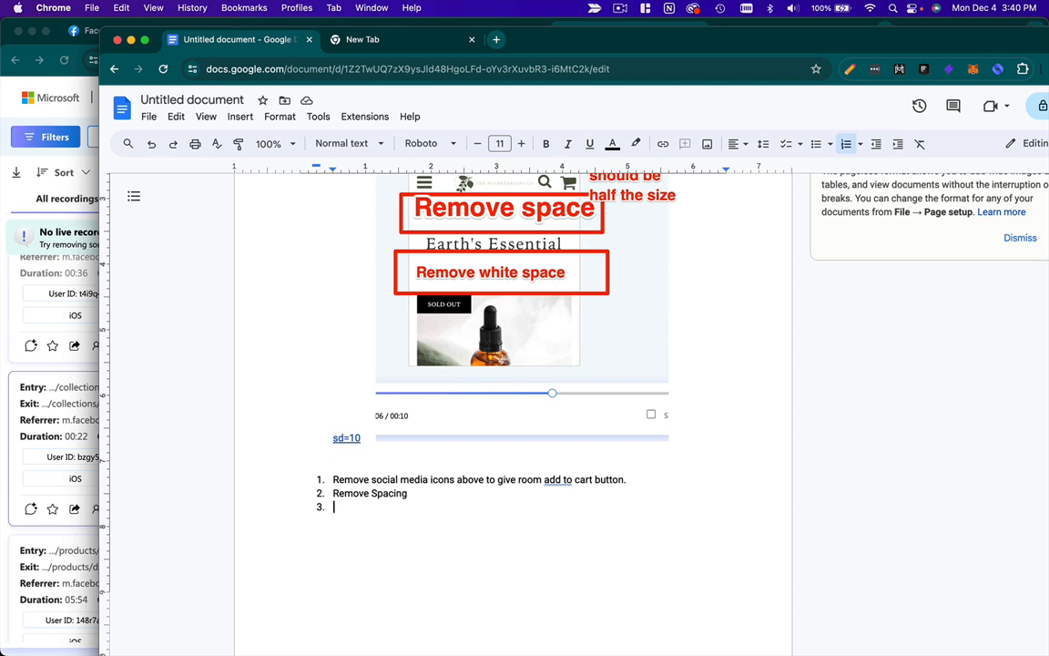
type("A")
key("BackSpace")
type("Show Benefits on Graphics")
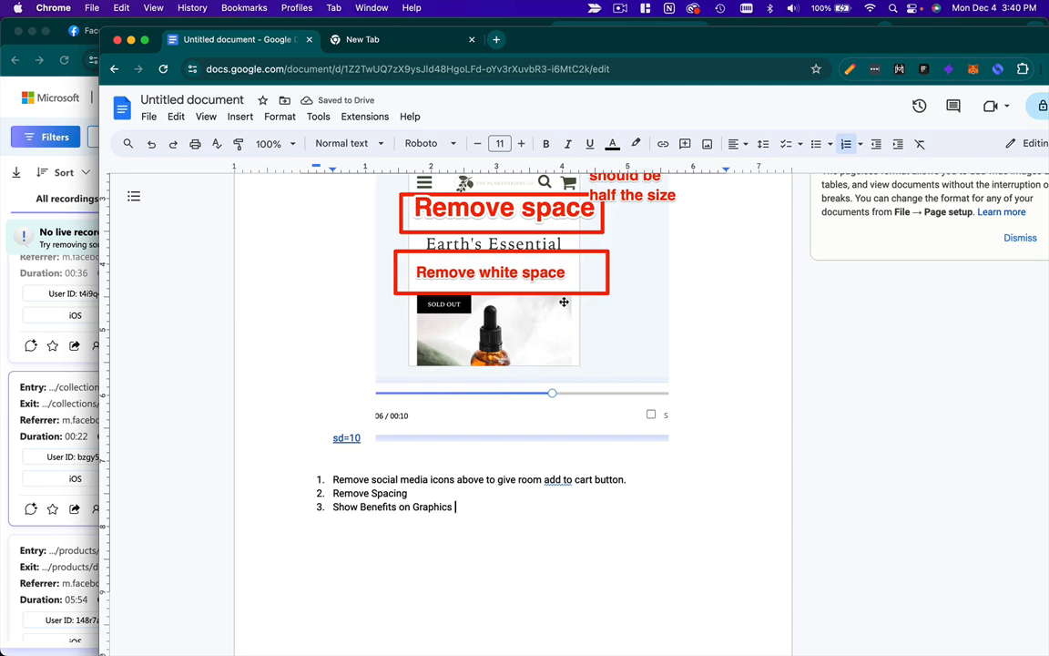
Remove the numbering from the "Add to cart button is not above fold" line, insert a blank line above it and prefix it with "Observation : ".
scroll(407, 462, "up", 5)
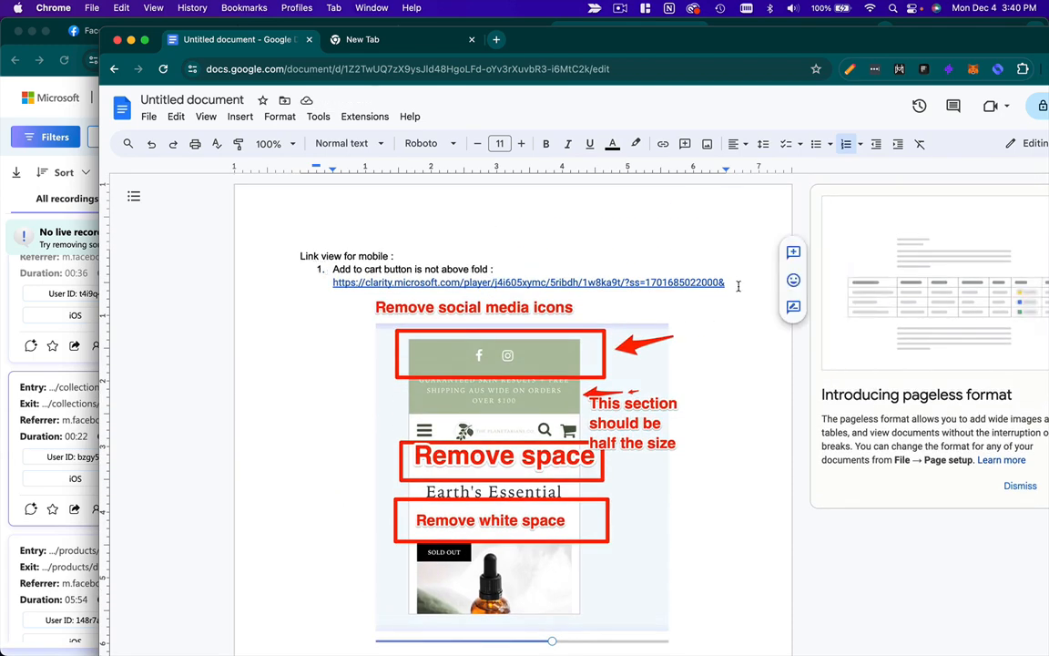
left_click(335, 270)
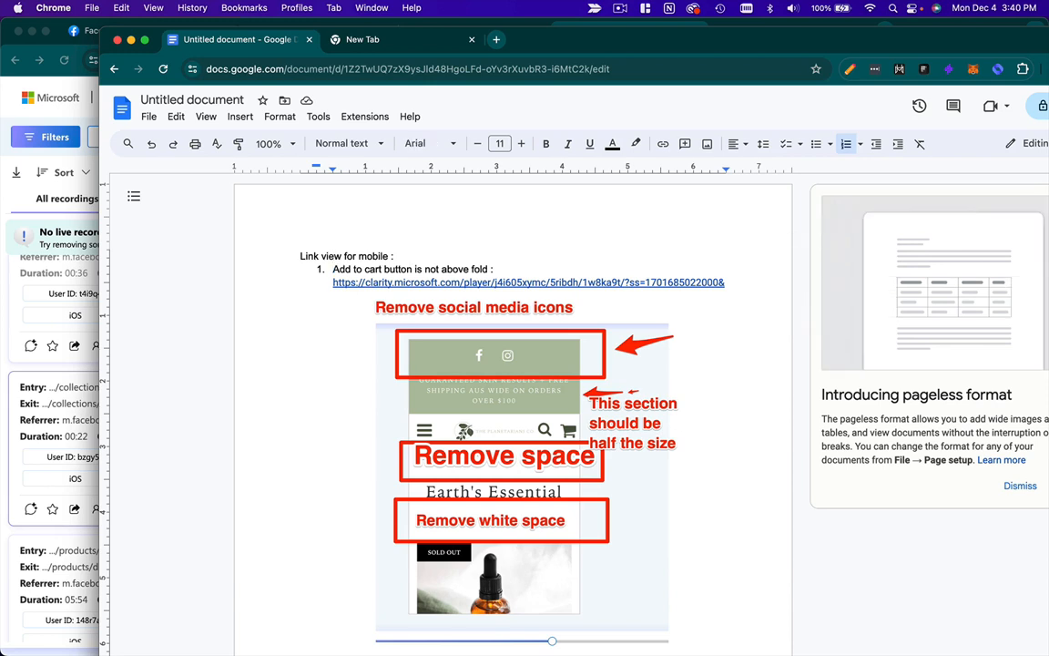
key("BackSpace")
key("Return")
type("Ob")
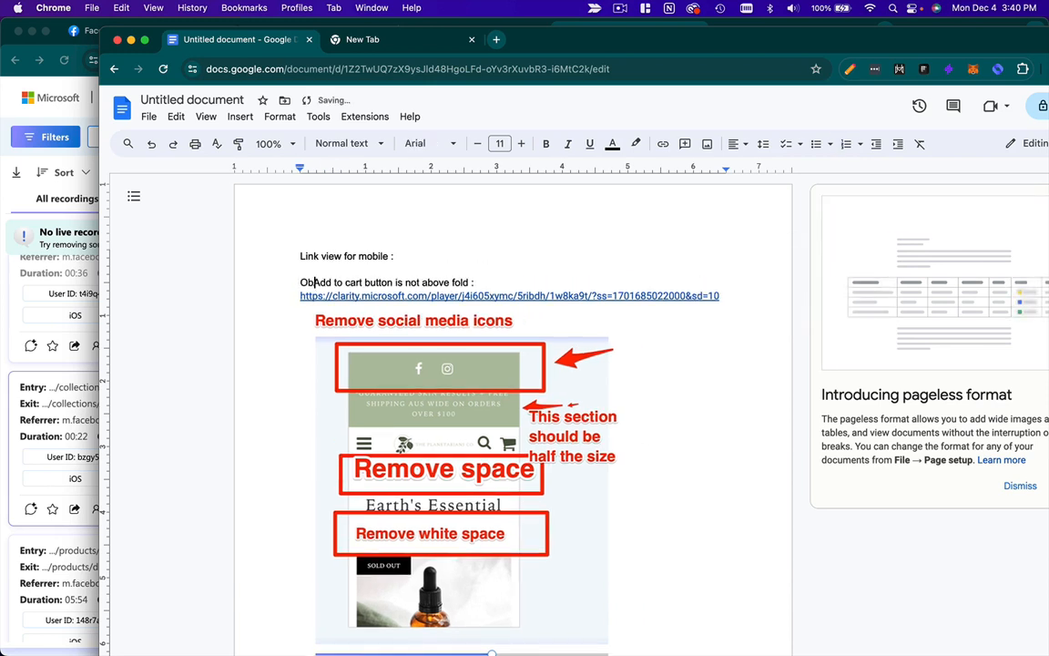
type("servati")
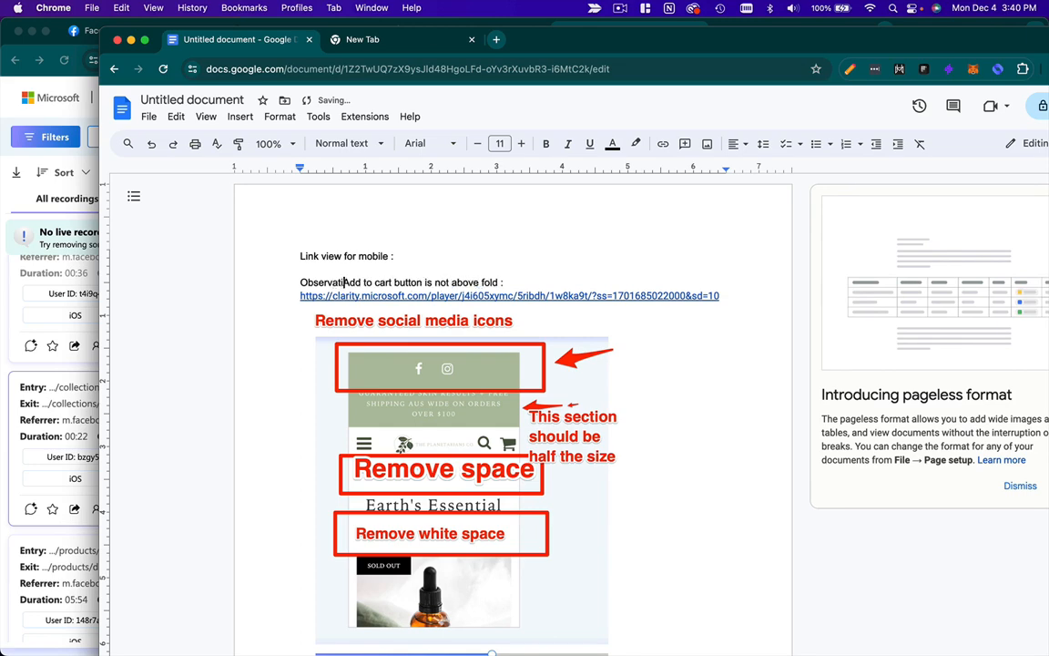
type("on :")
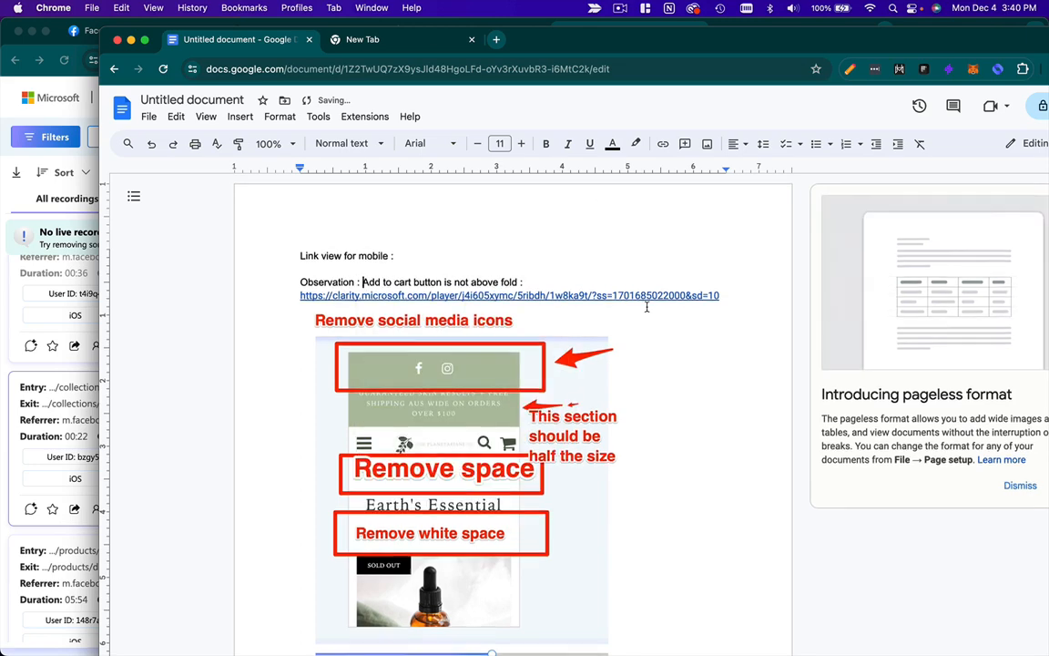
scroll(638, 328, "down", 5)
left_click(394, 547)
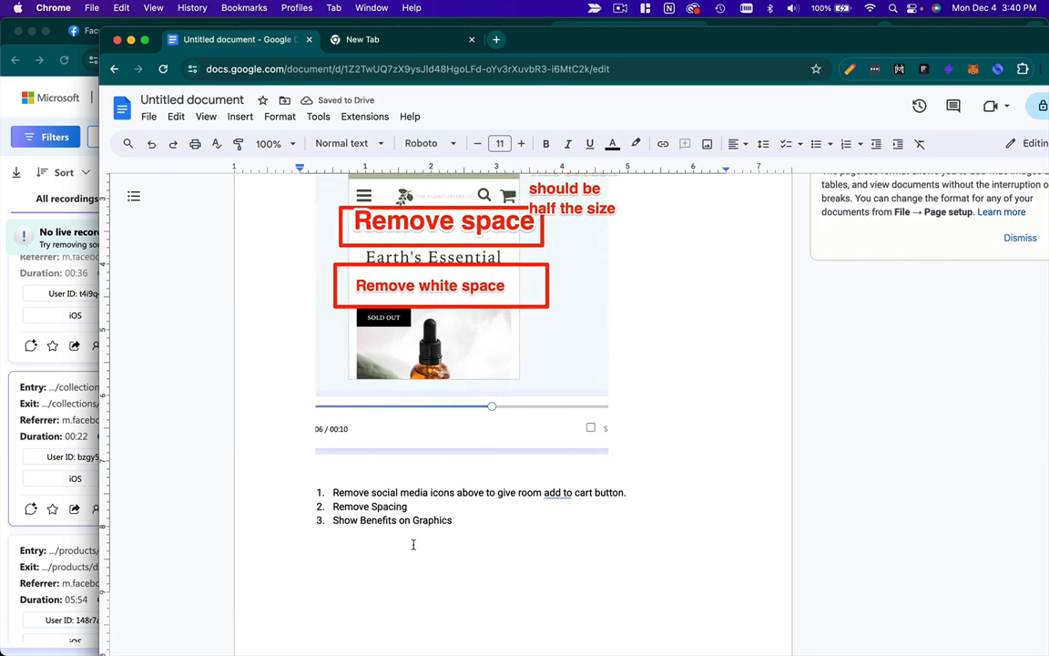
key("BackSpace")
Minimize the report window, switch back to Microsoft Clarity in Chrome and dismiss the "Recording ended" dialog.
double_click(642, 39)
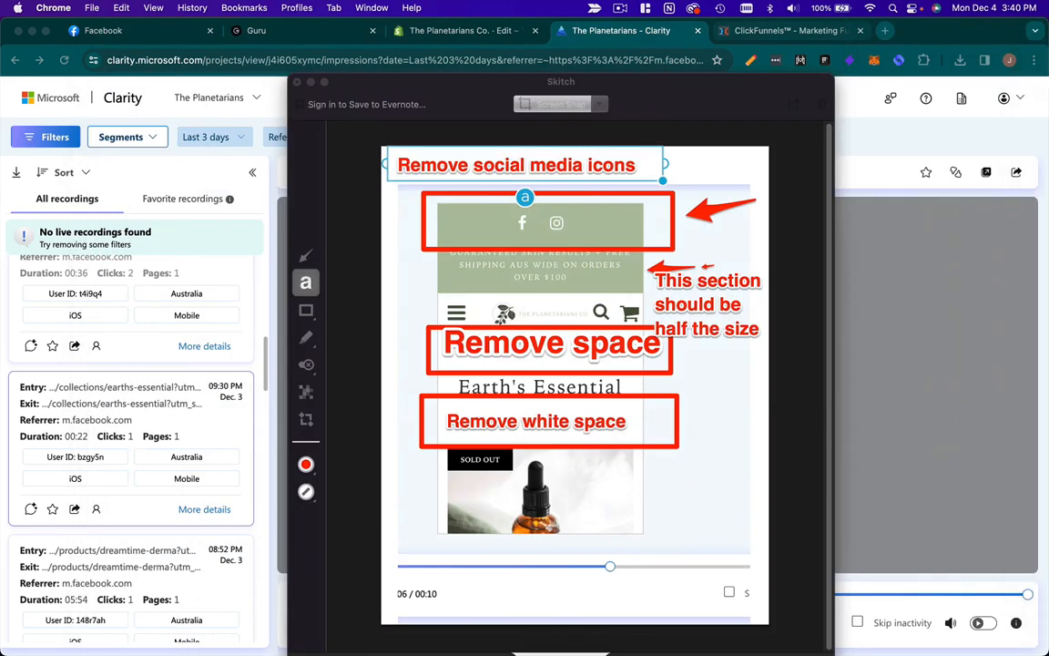
key("super+tab")
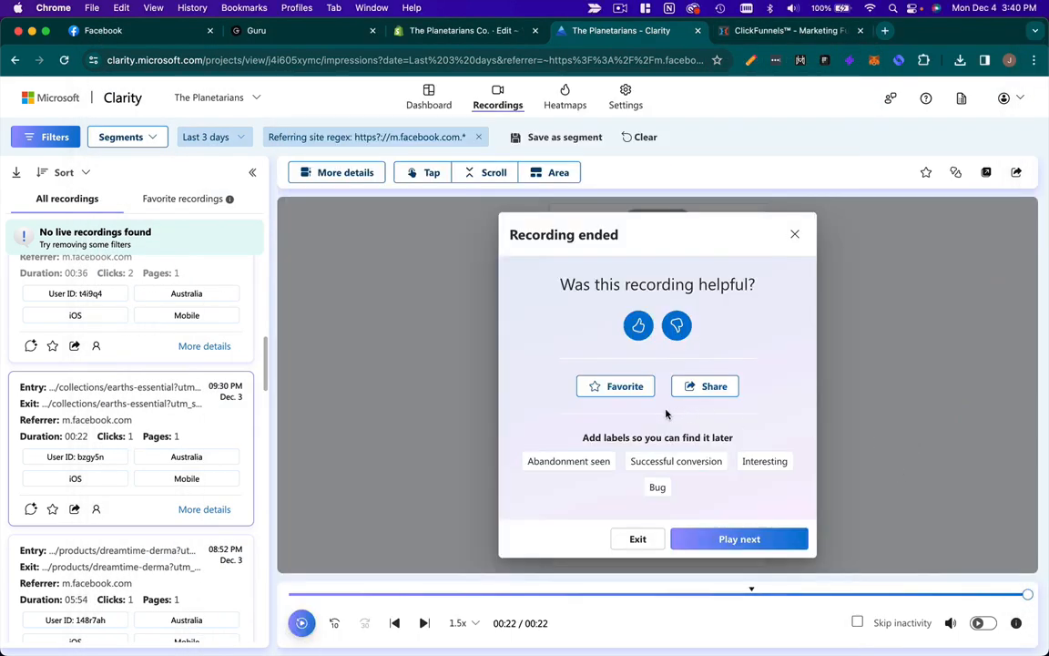
left_click(795, 234)
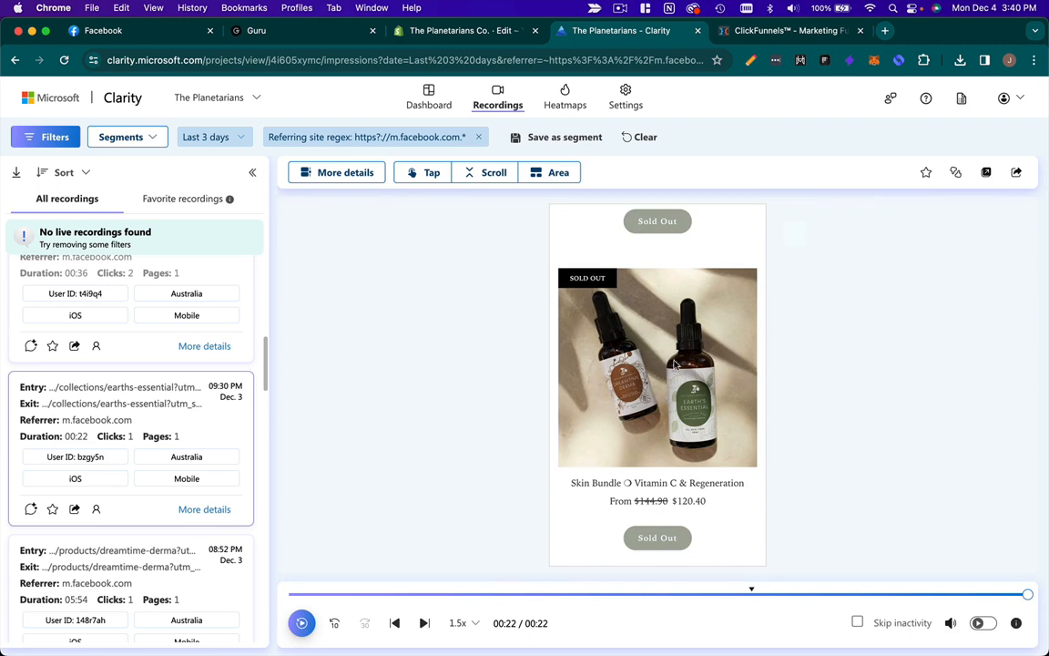
Play the 08:52 PM dreamtime-derma recording at 8x speed, return it to 1.5x and jump back near the start.
scroll(182, 401, "down", 4)
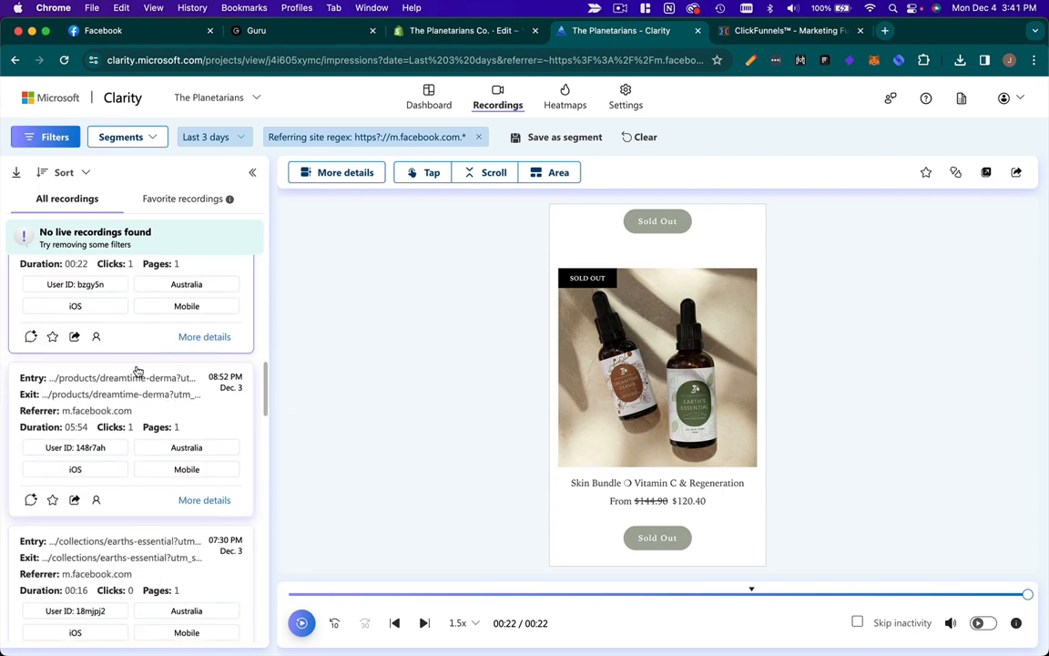
left_click(196, 388)
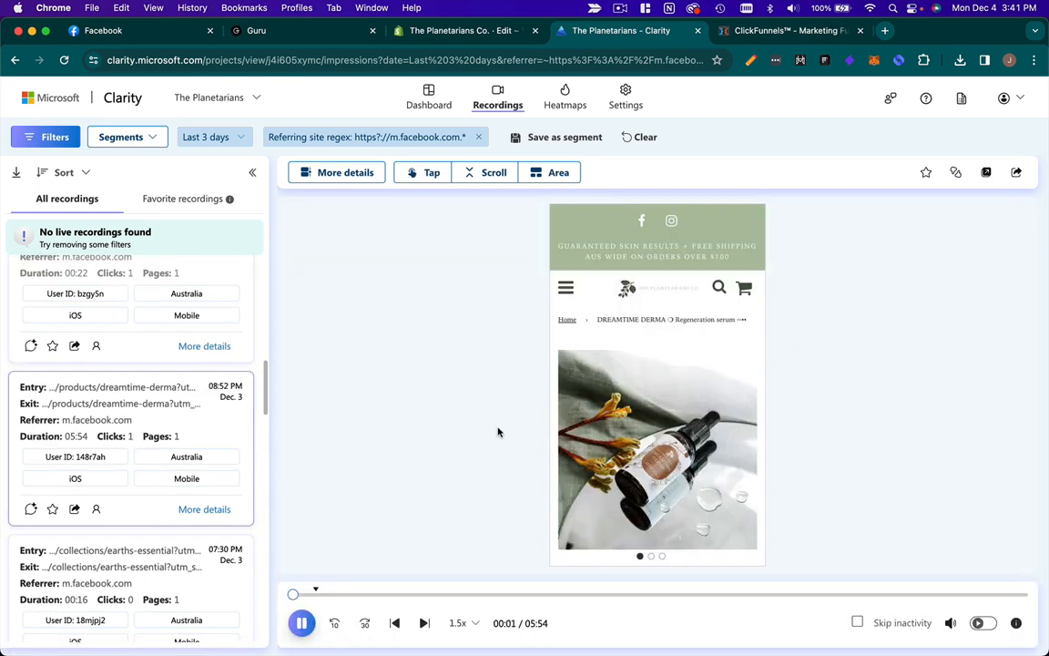
left_click(465, 629)
left_click(483, 577)
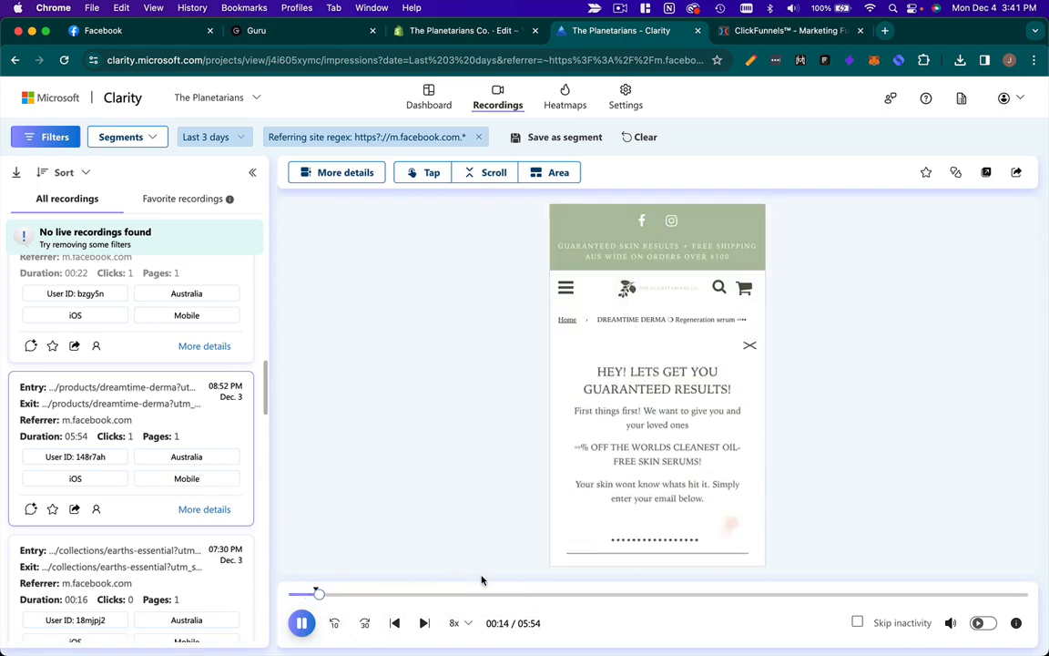
left_click(456, 623)
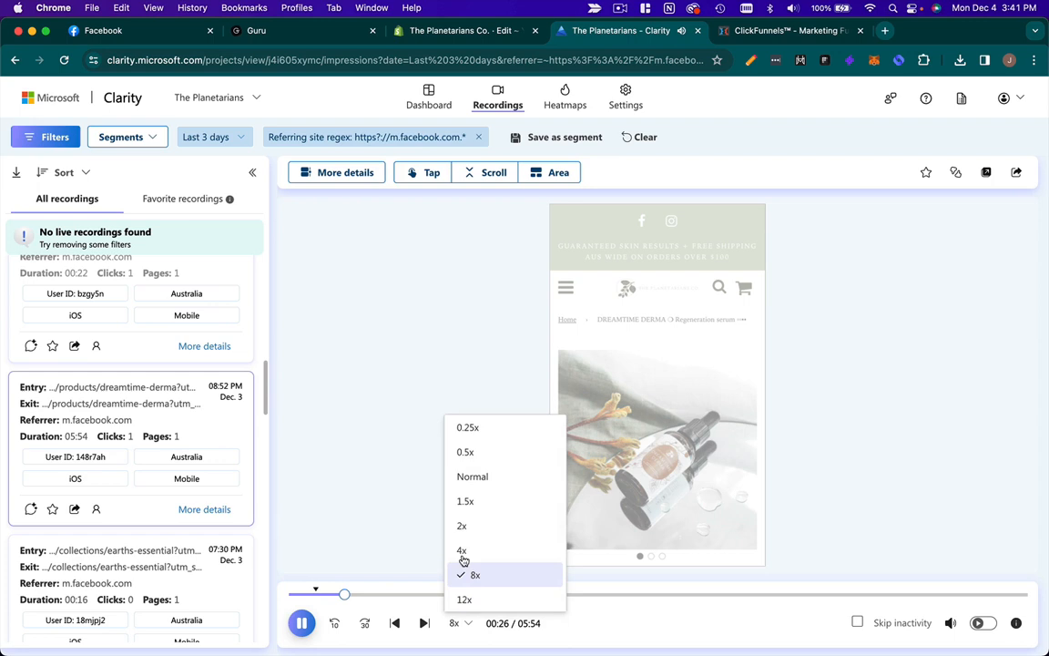
left_click(475, 503)
left_click(304, 595)
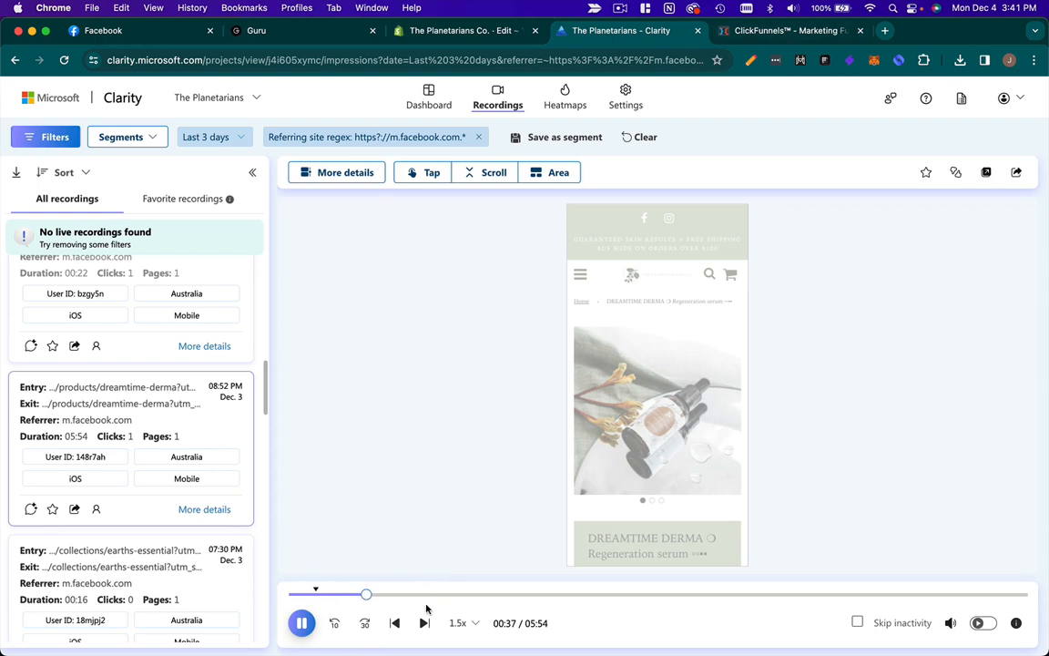
Watch the 07:30 PM earths-essential recording while looking further down the recordings list.
left_click(82, 546)
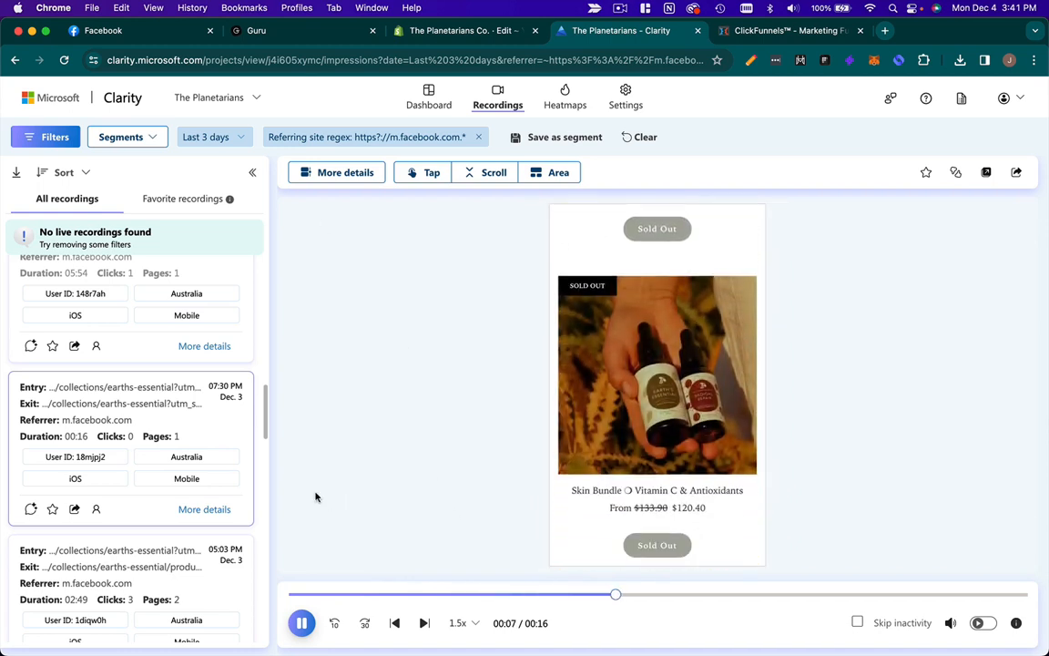
scroll(214, 460, "down", 1)
scroll(214, 460, "down", 3)
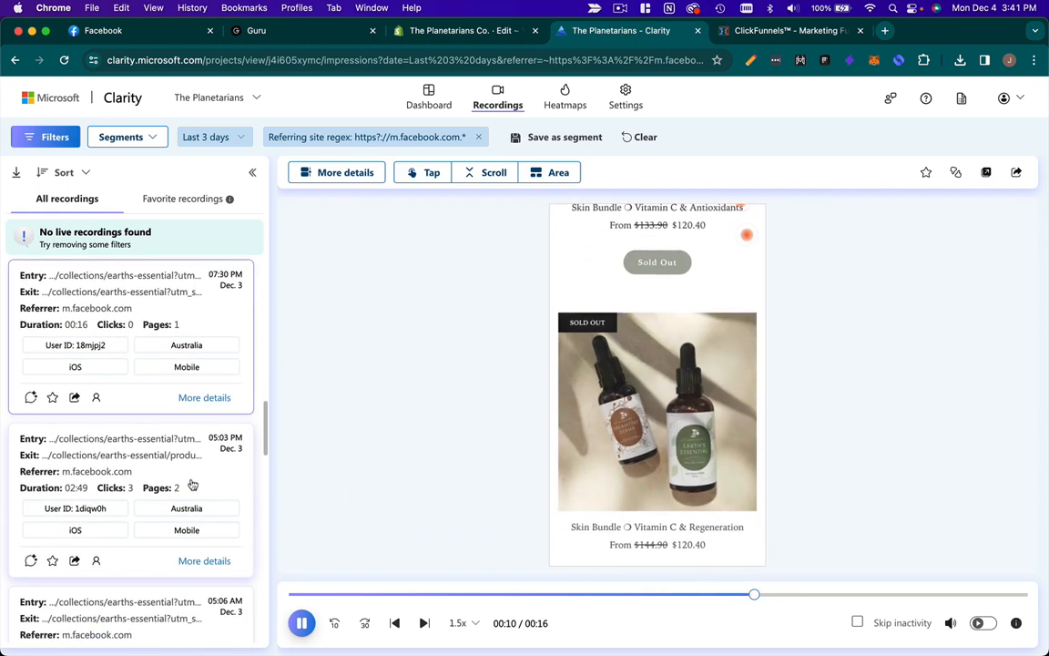
Play the 05:03 PM earths-essential recording at 4x speed and step back to the product benefits section.
left_click(193, 475)
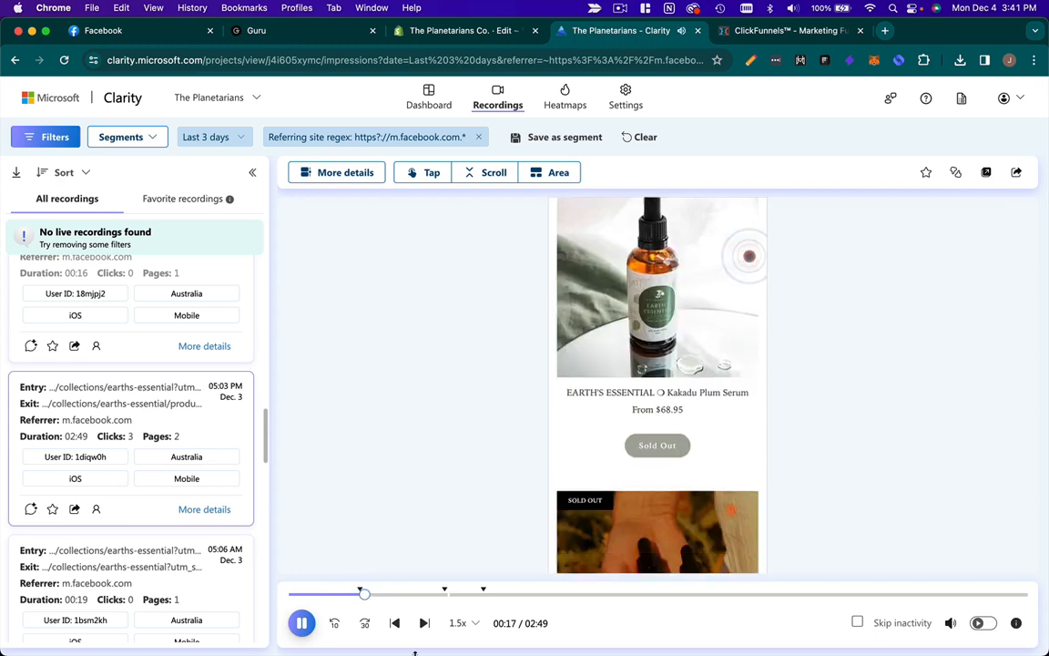
left_click(457, 625)
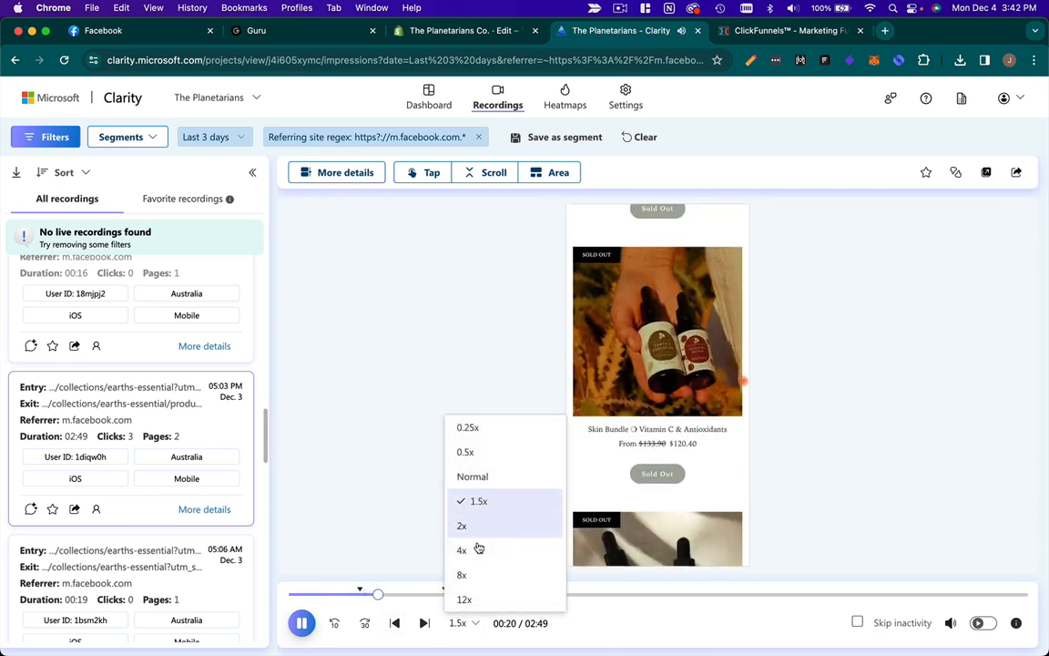
left_click(474, 548)
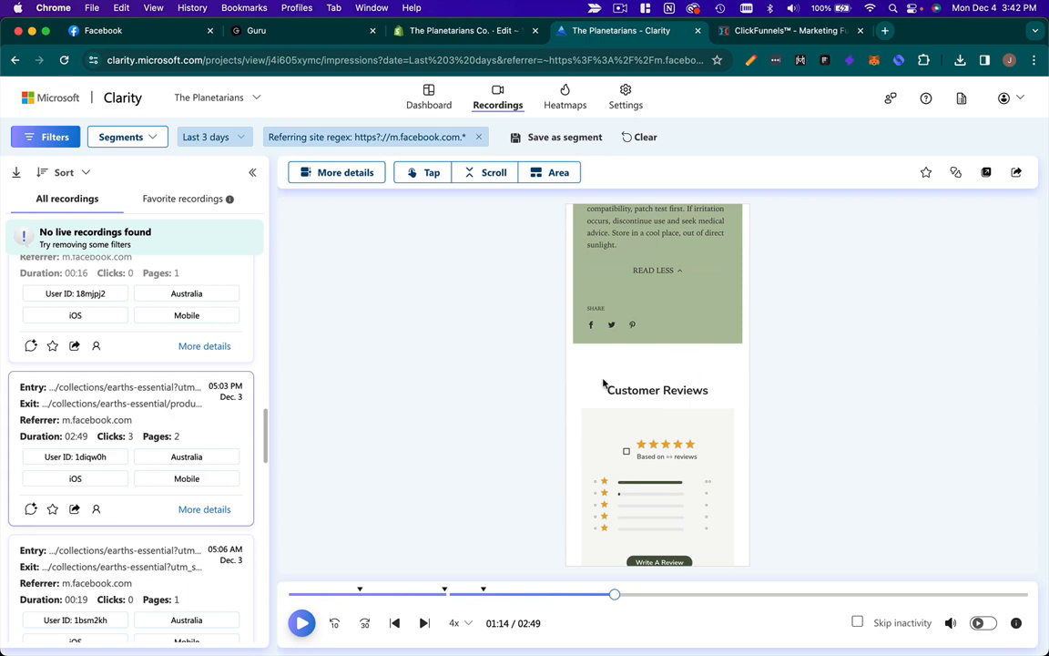
key("Left")
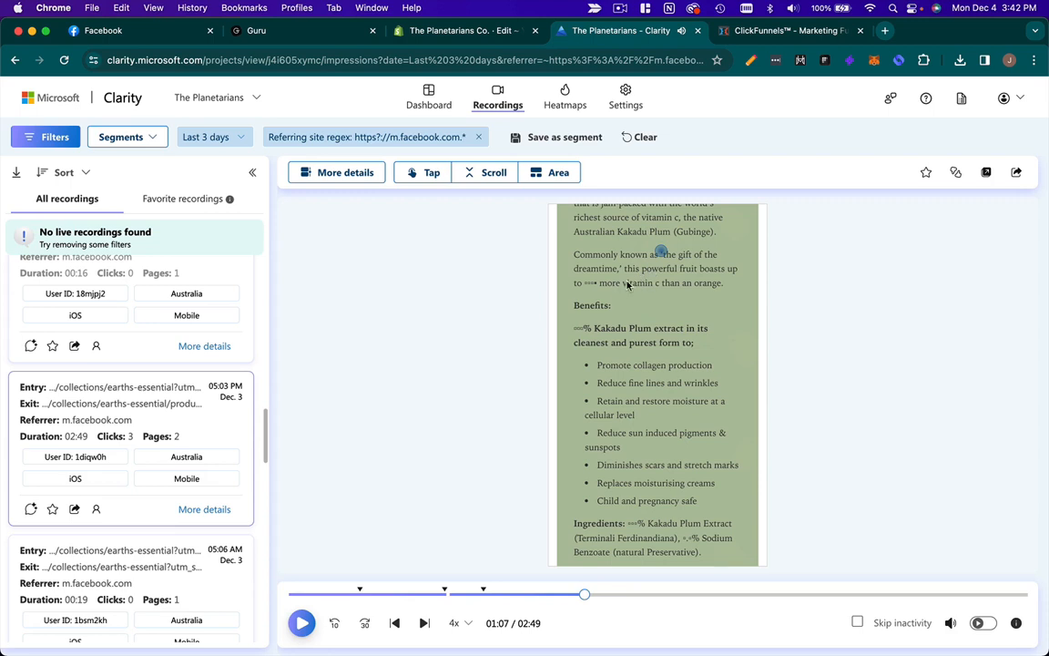